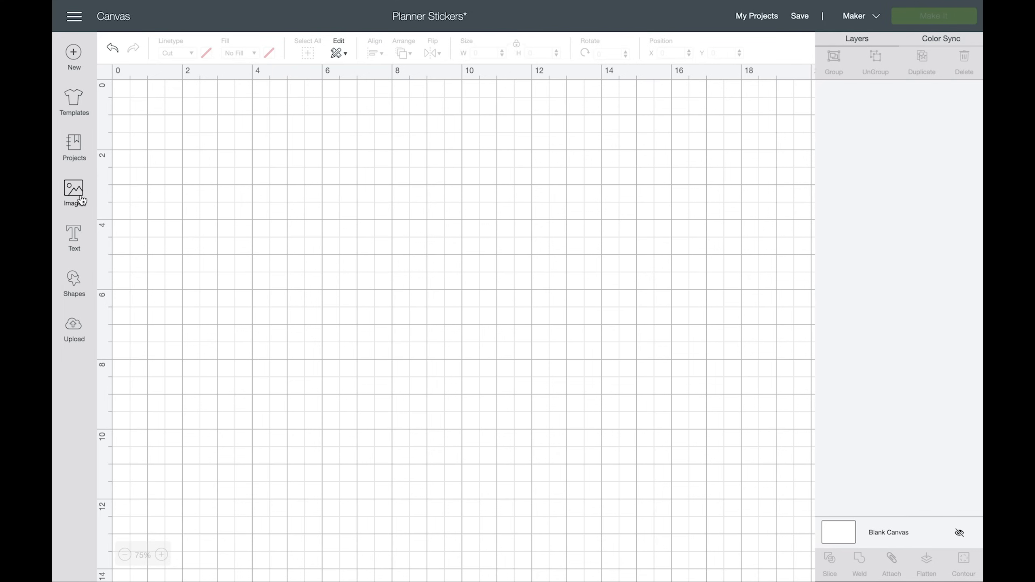
- Search the image sets for "makers gonna make" and open the Makers Gonna Make set
click(81, 200)
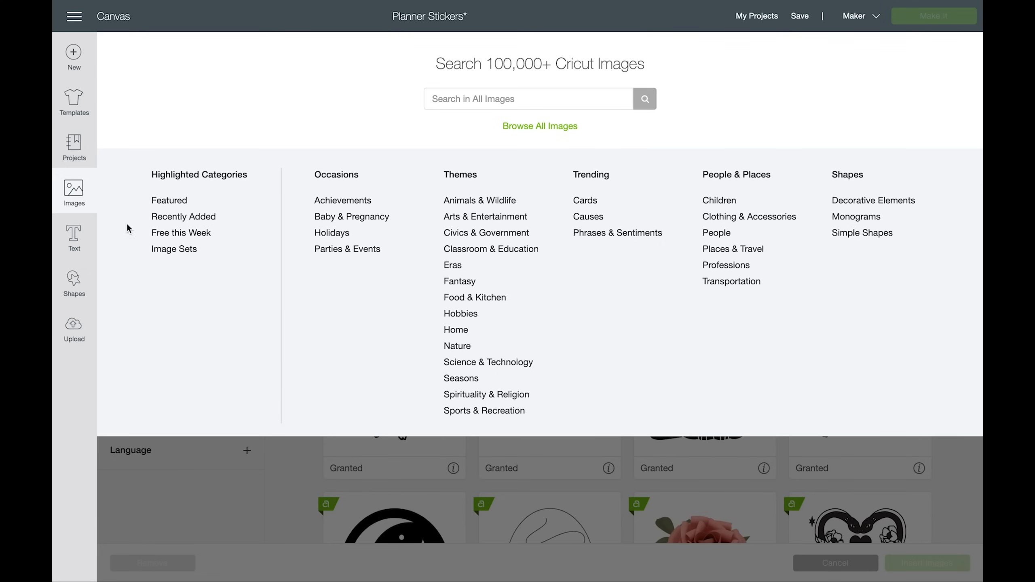
click(176, 252)
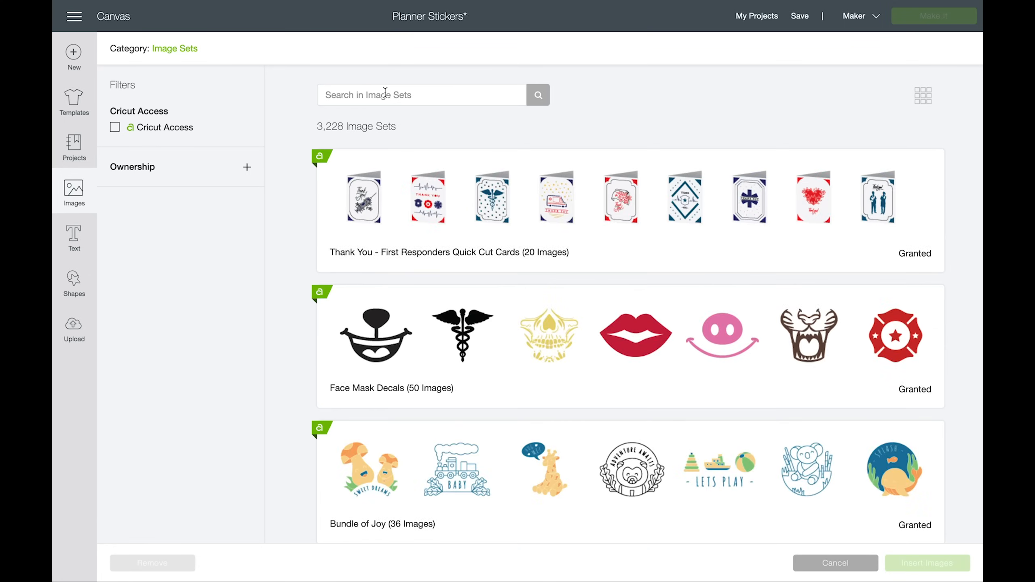
click(384, 94)
text(maker)
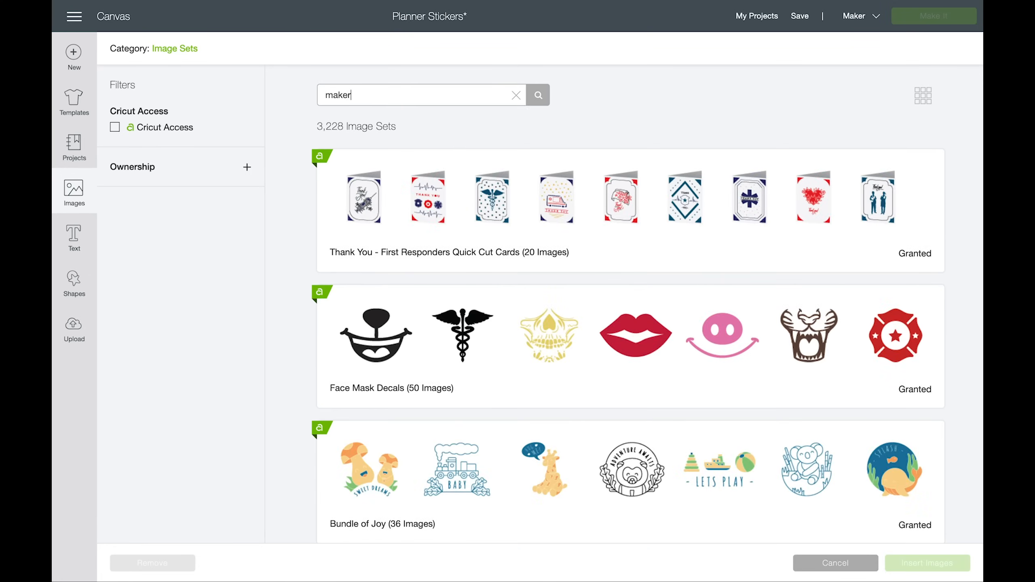
text(s gonna make)
key(Return)
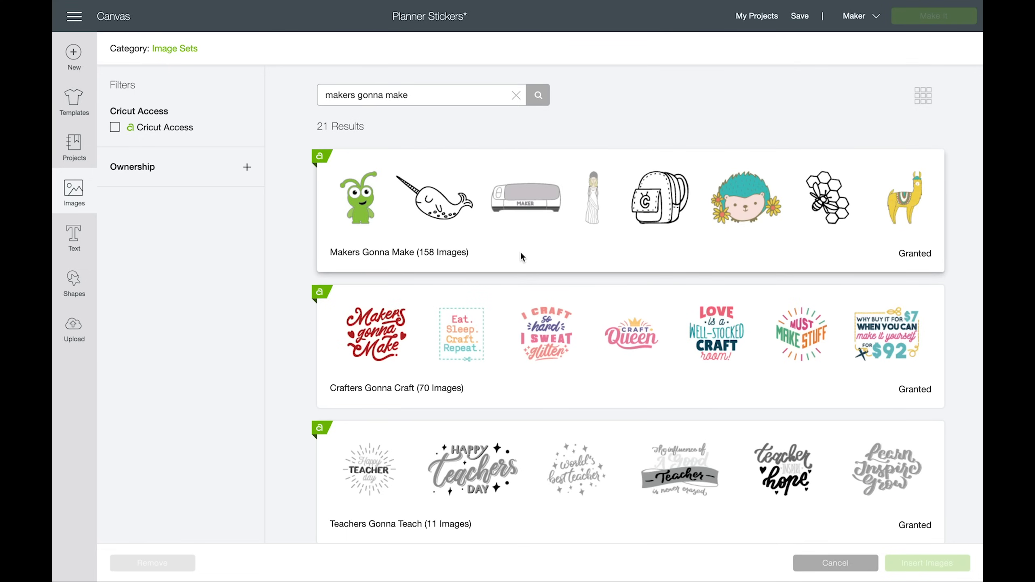
click(477, 211)
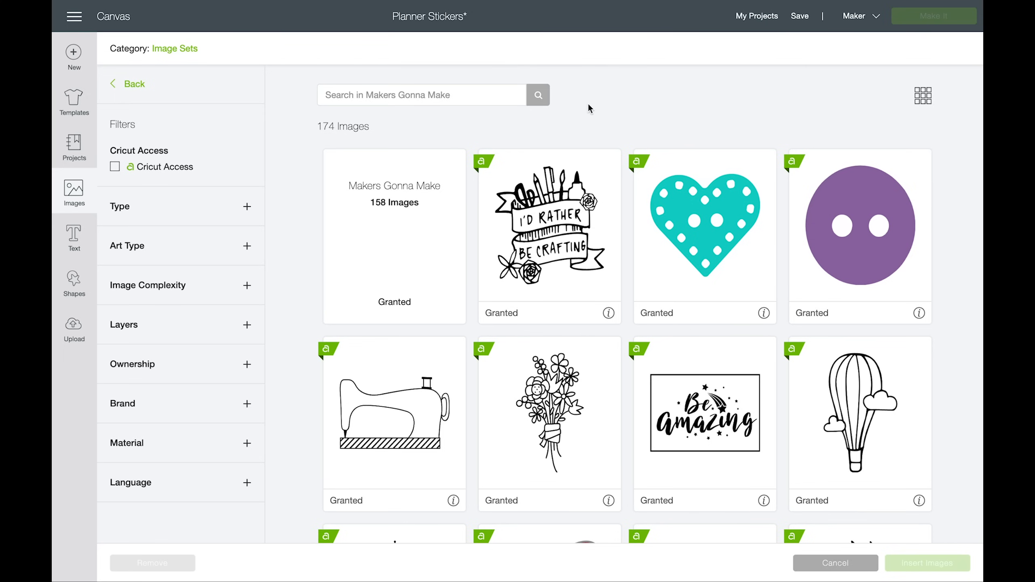
- Choose the crafting sloth, coral diamond, black Sew Cool sewing machine and green potted cactus images for insertion
scroll(501, 224, down, 3)
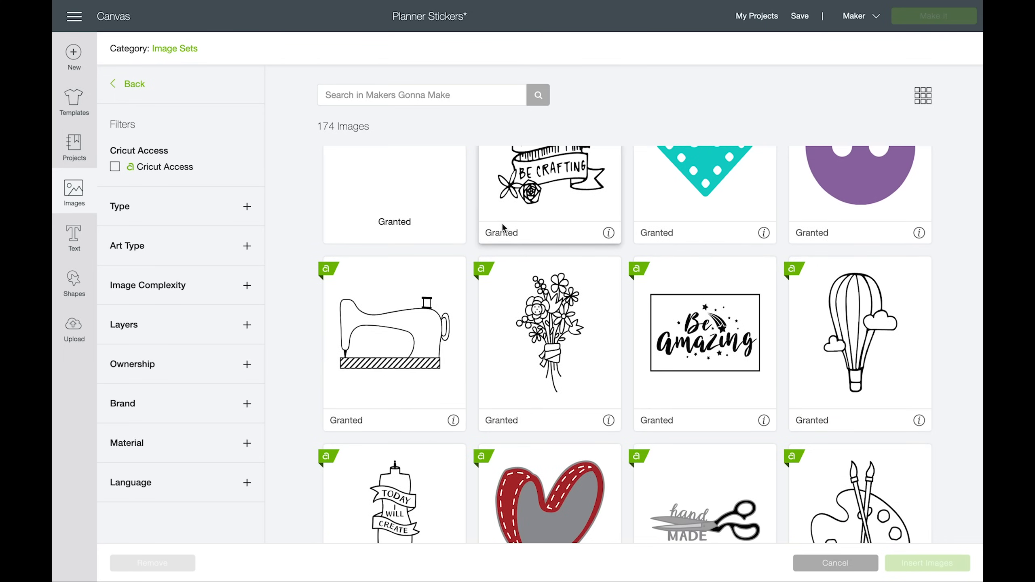
scroll(501, 223, down, 10)
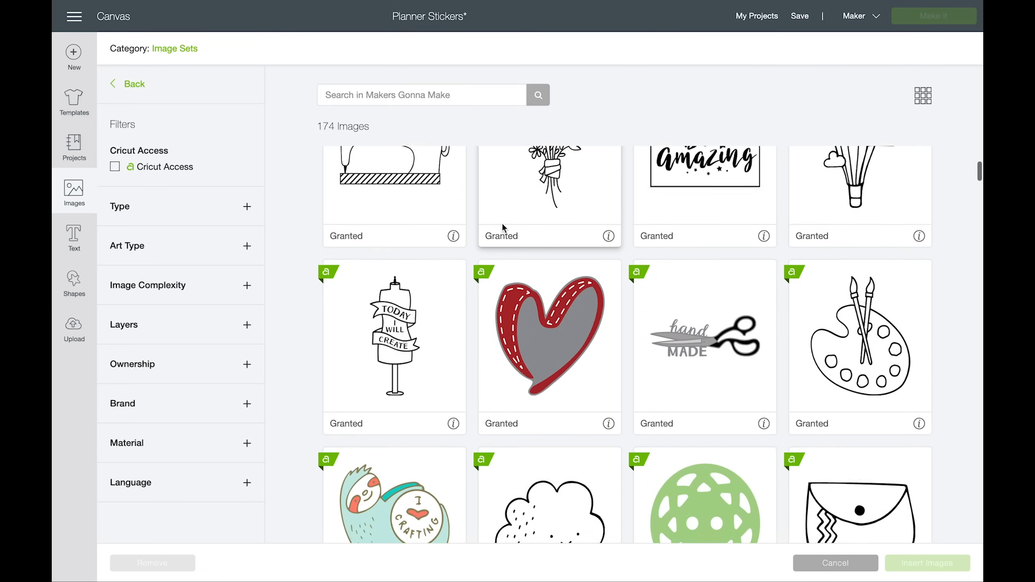
click(410, 268)
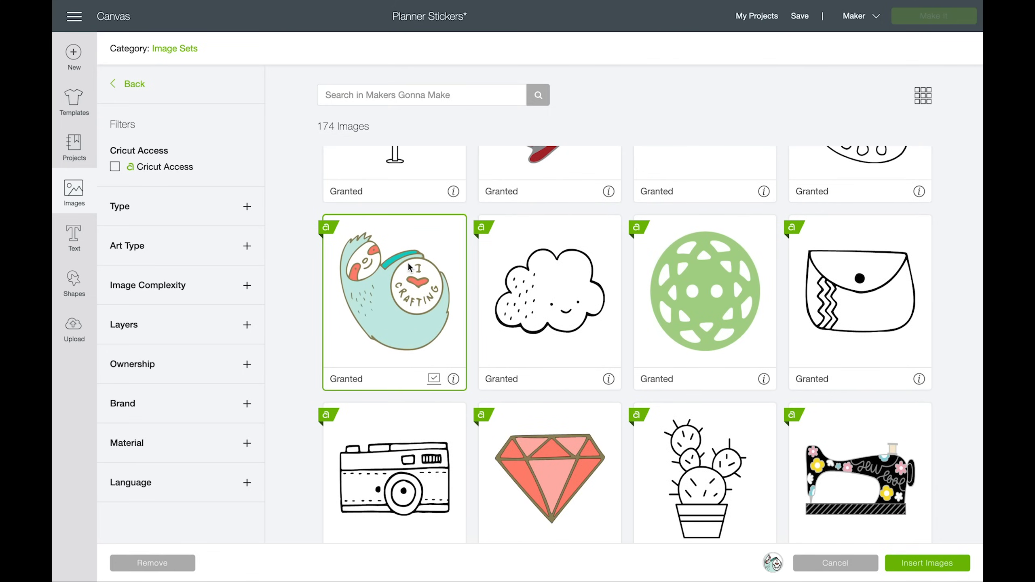
scroll(549, 333, down, 4)
click(549, 334)
click(864, 291)
scroll(742, 302, down, 3)
scroll(568, 328, down, 4)
click(567, 328)
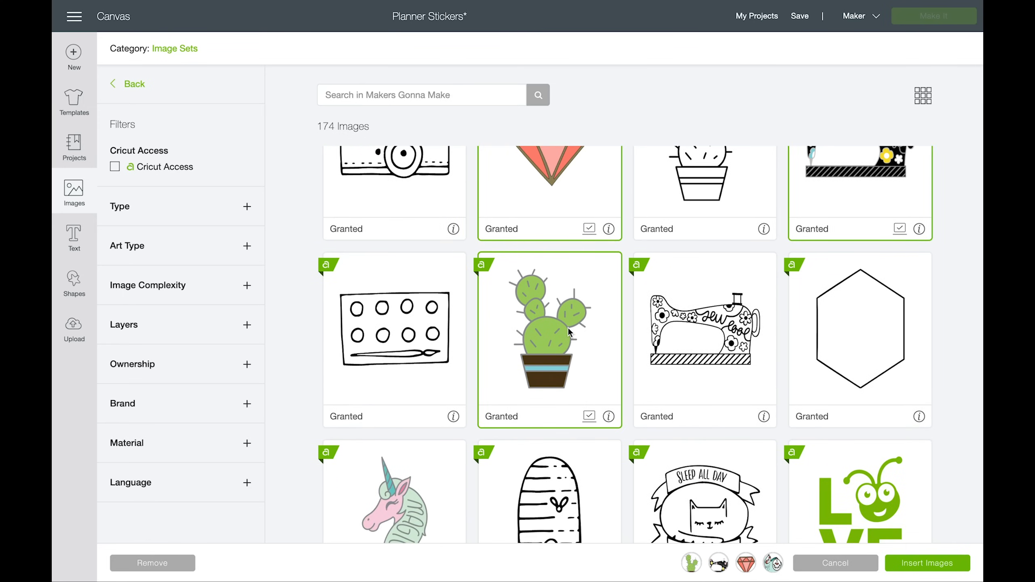
- Add the magical unicorn, hedgehog, popsicle and other coloured craft images to the selection, then insert all chosen images on the canvas
scroll(568, 327, down, 3)
click(456, 337)
scroll(464, 310, down, 5)
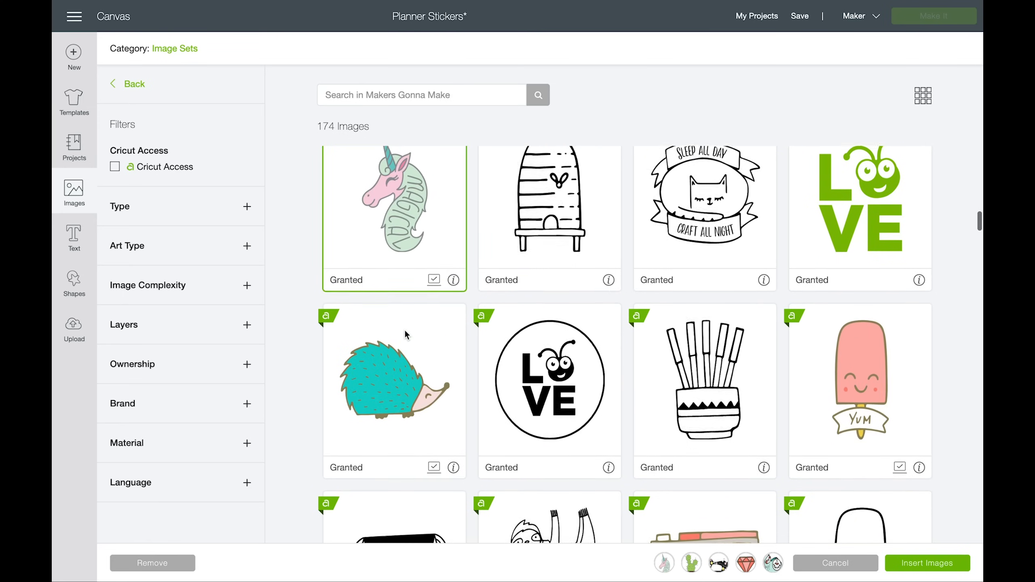
click(465, 292)
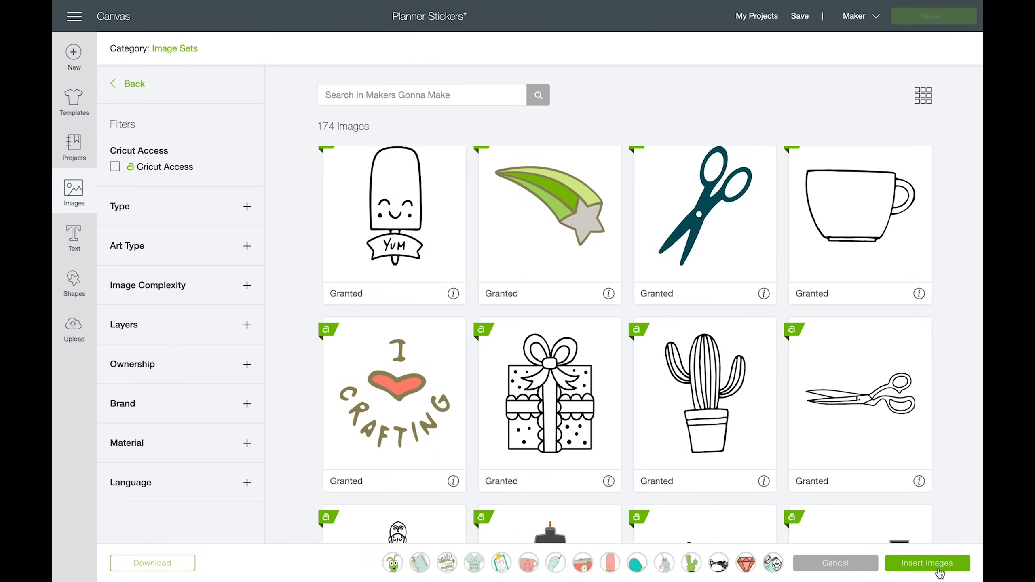
click(933, 563)
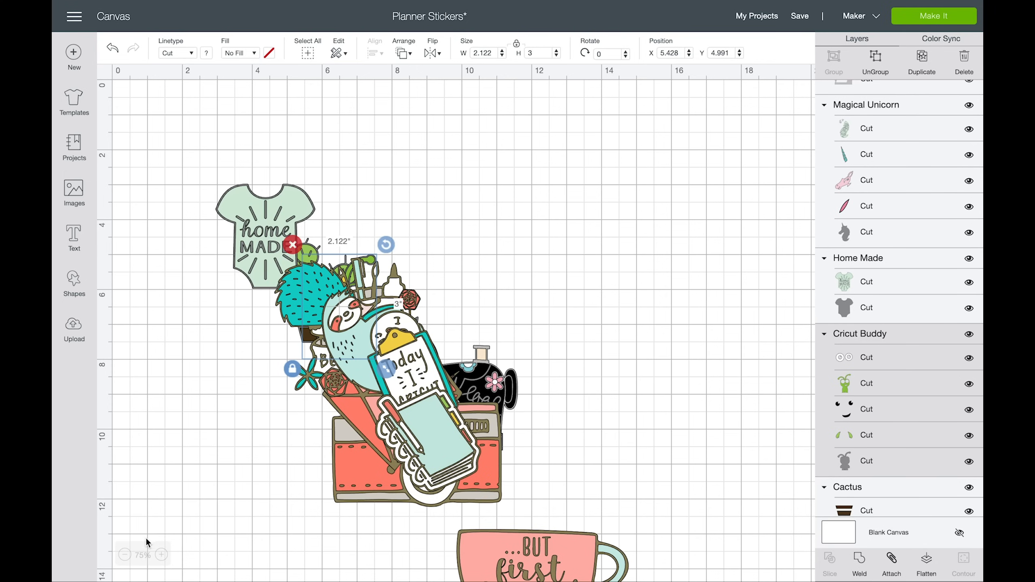
- Shrink all inserted images together to about 5.7 by 6.2 inches and move them to the canvas's upper-left corner
click(126, 554)
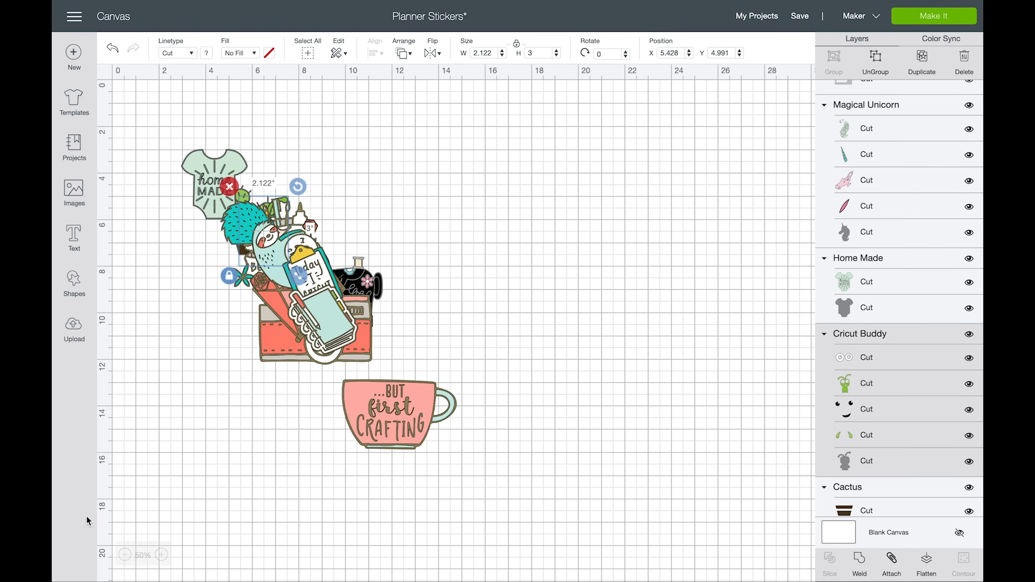
drag(159, 125, 542, 489)
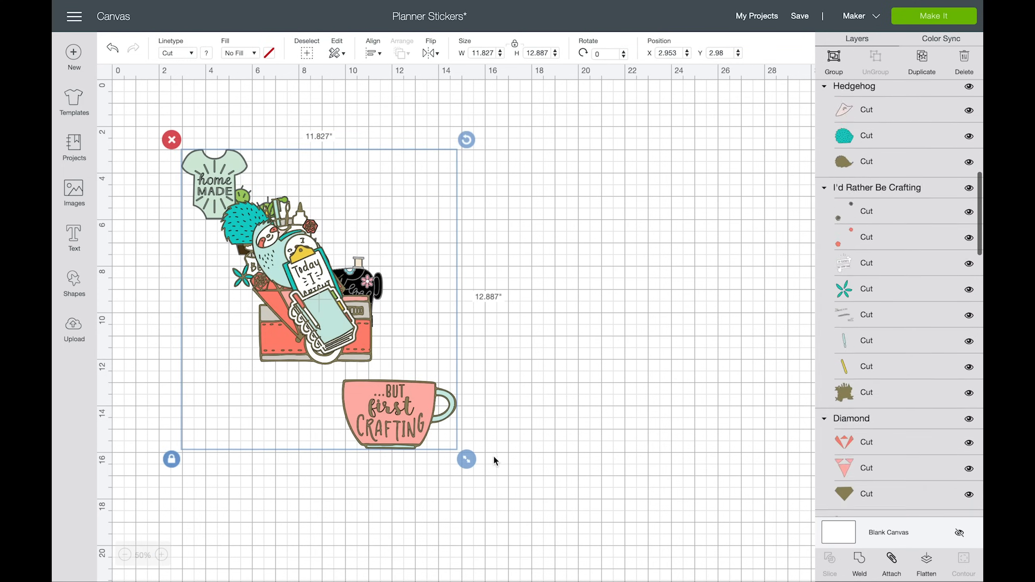
drag(467, 459, 324, 303)
drag(257, 246, 204, 193)
click(384, 201)
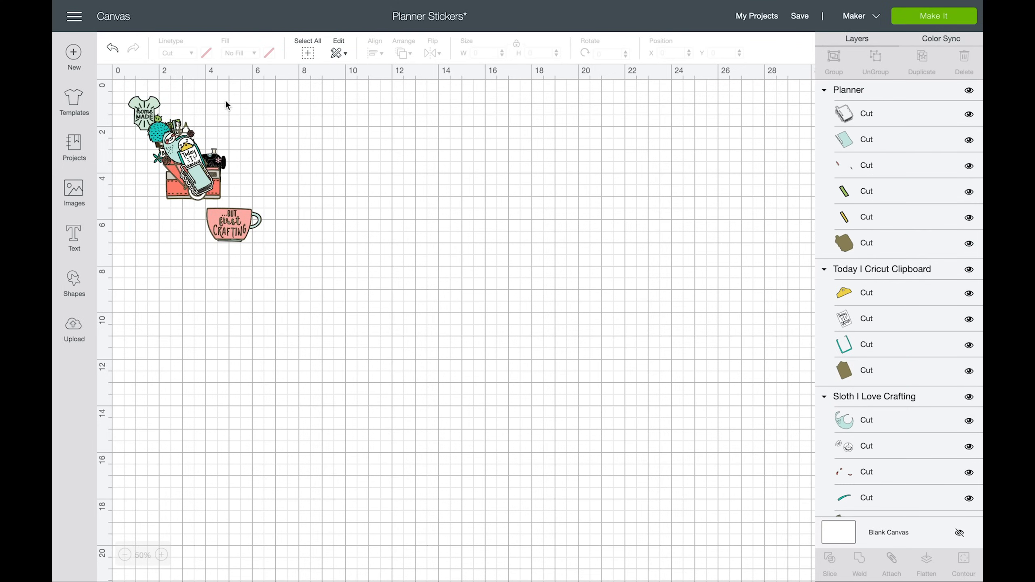
- Insert a square and place it on empty canvas to the right of the images
click(74, 281)
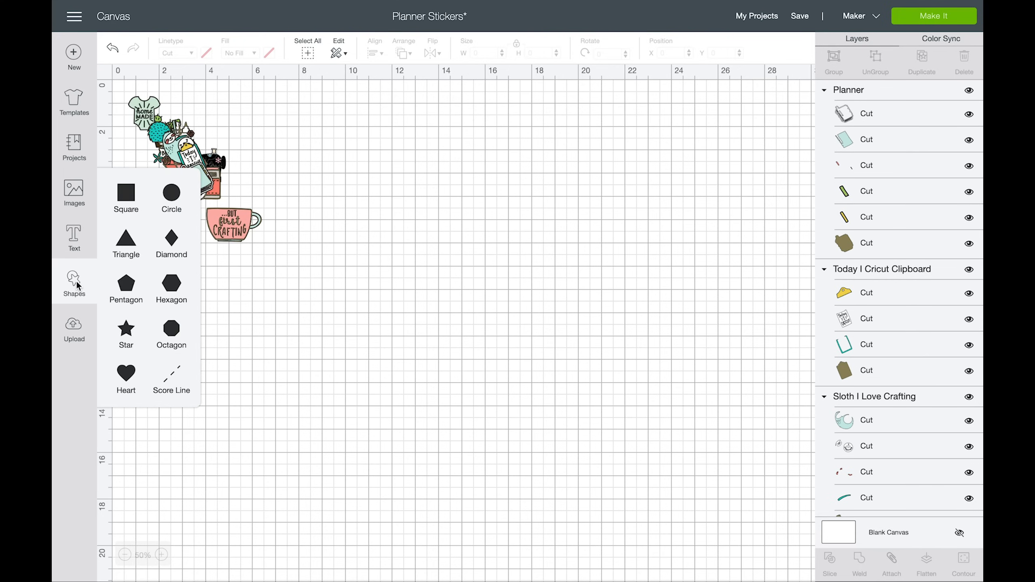
click(126, 193)
drag(277, 247, 449, 210)
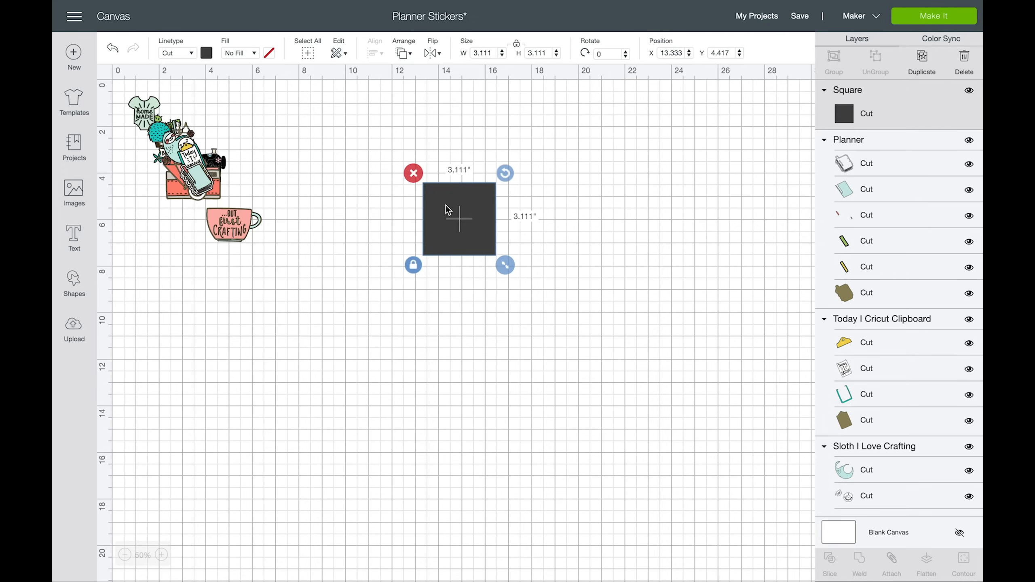
- Unlock the square's proportions, size it to 6.75 by 9.25 inches, relock it and move it slightly up
click(413, 265)
double_click(487, 53)
text(6.75)
key(Tab)
text(9)
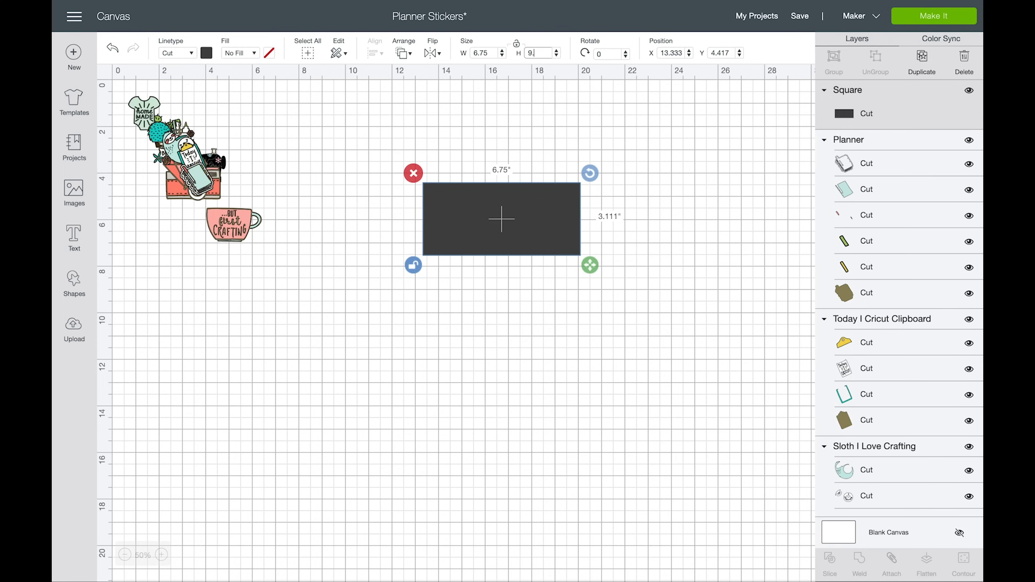
key(Return)
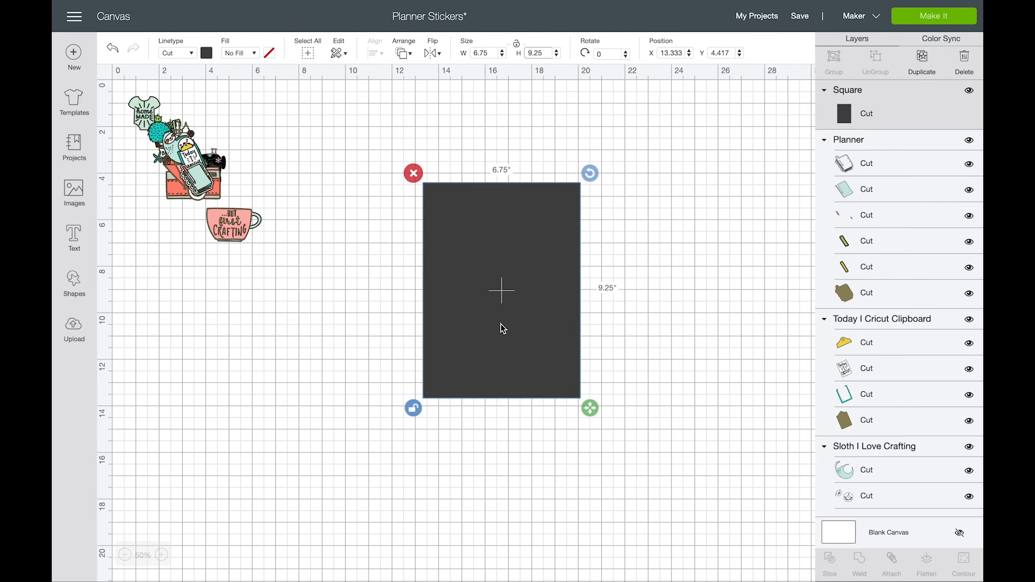
click(417, 406)
drag(464, 263, 478, 231)
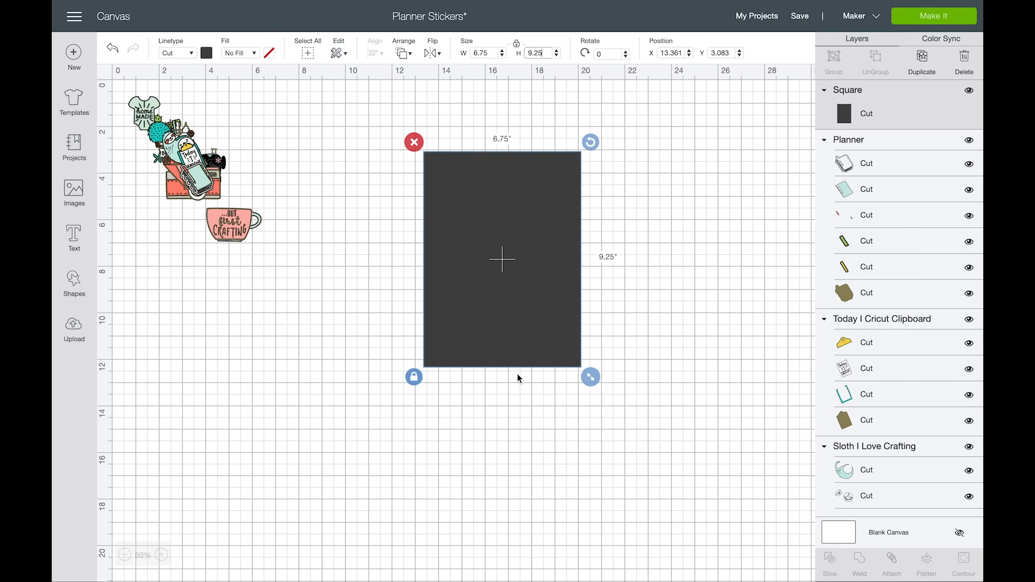
- Send the dark rectangle to the back of the layer order
click(401, 53)
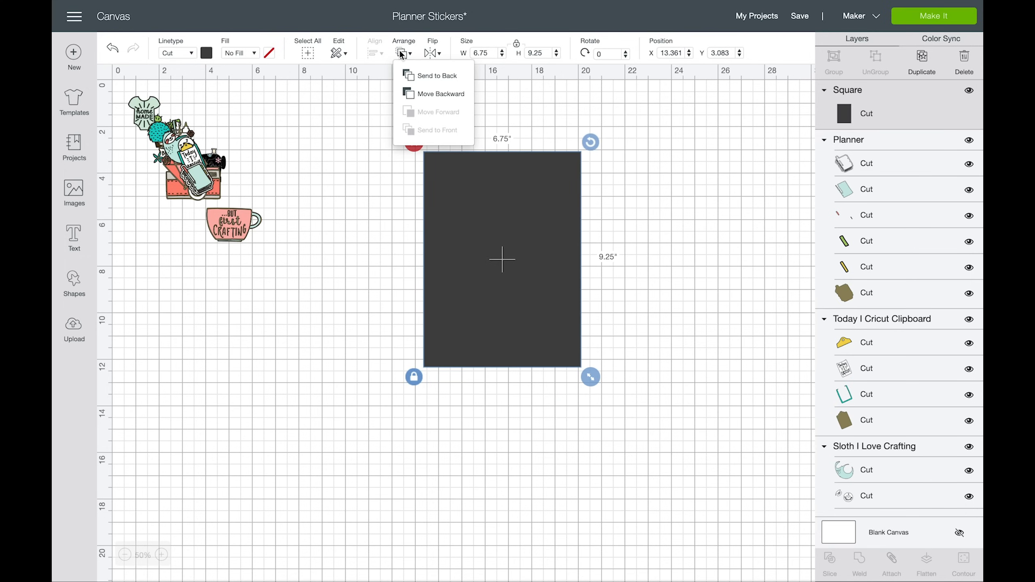
click(412, 69)
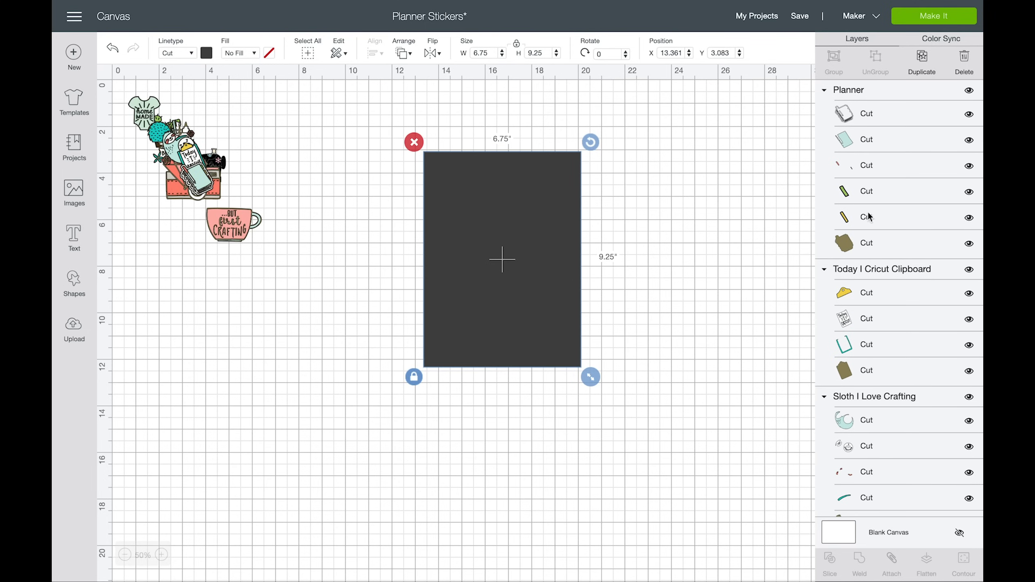
scroll(889, 259, down, 20)
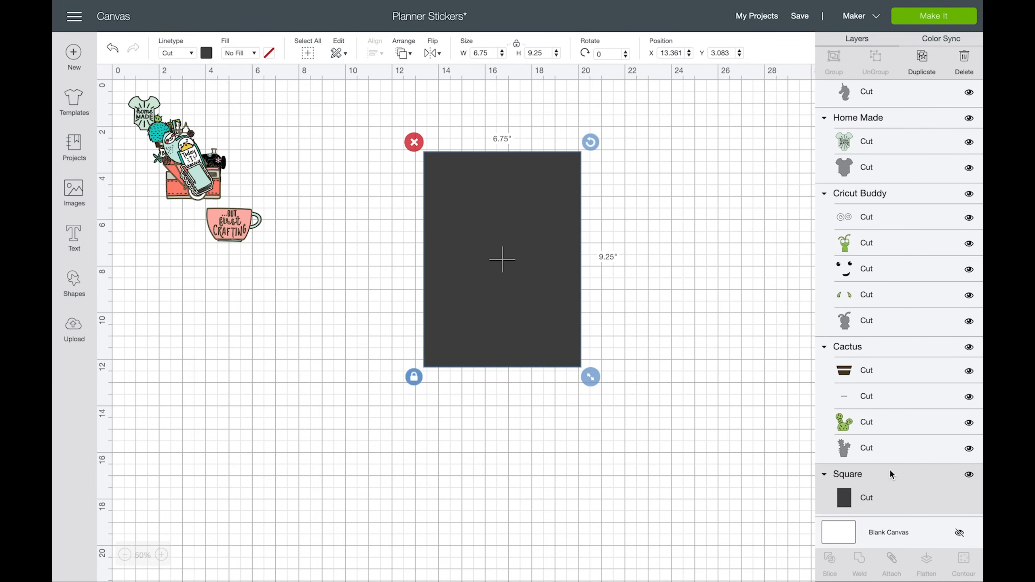
- Move the whole pile of images next to the dark rectangle's left edge
drag(120, 99, 267, 263)
drag(216, 237, 360, 314)
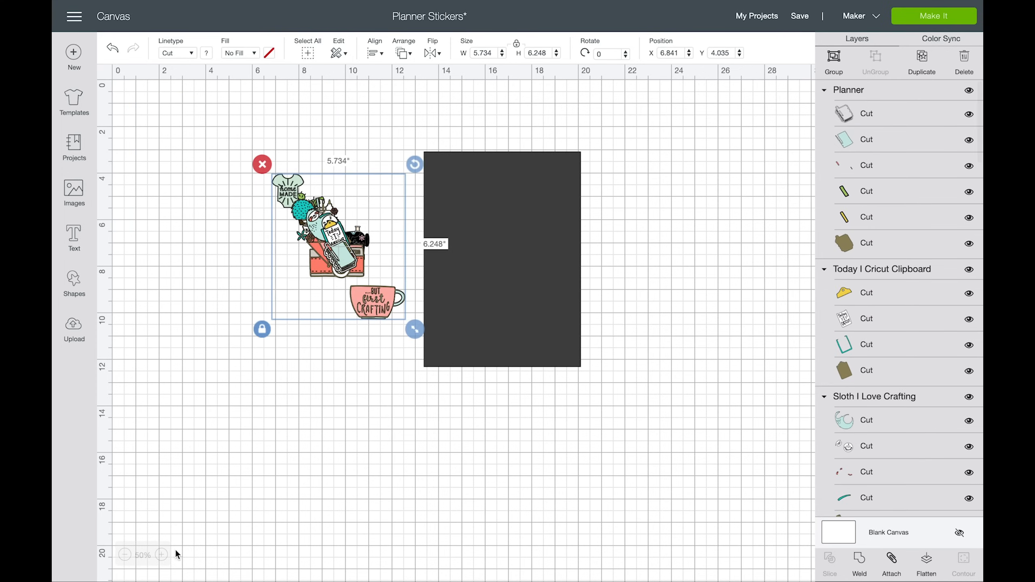
click(162, 555)
scroll(396, 401, right, 5)
scroll(396, 402, down, 2)
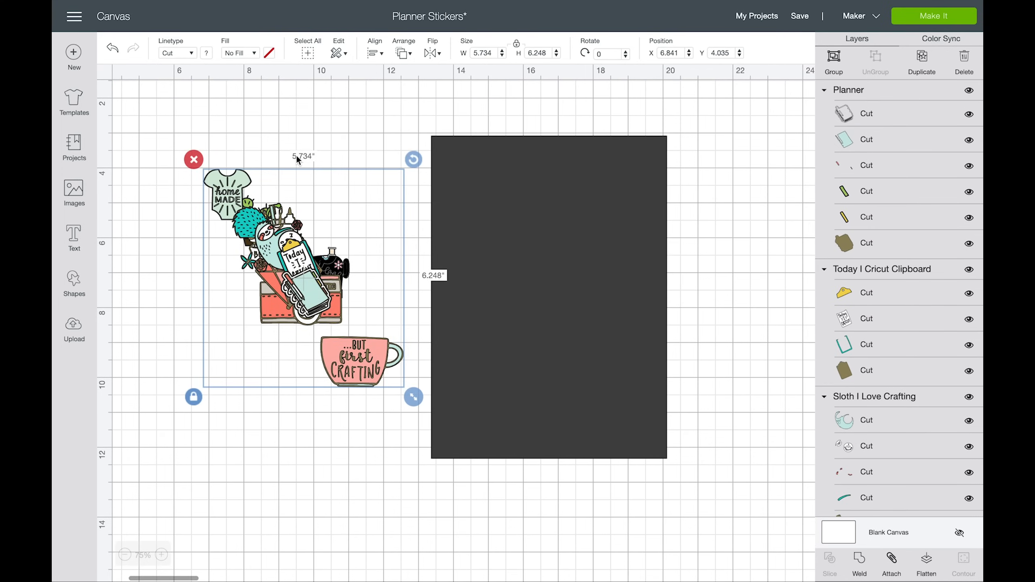
click(296, 153)
- Place the planner in the rectangle's upper-left corner, enlarge it to about 1.54 inches wide, and add the mug and clipboard beside it
drag(328, 294, 464, 163)
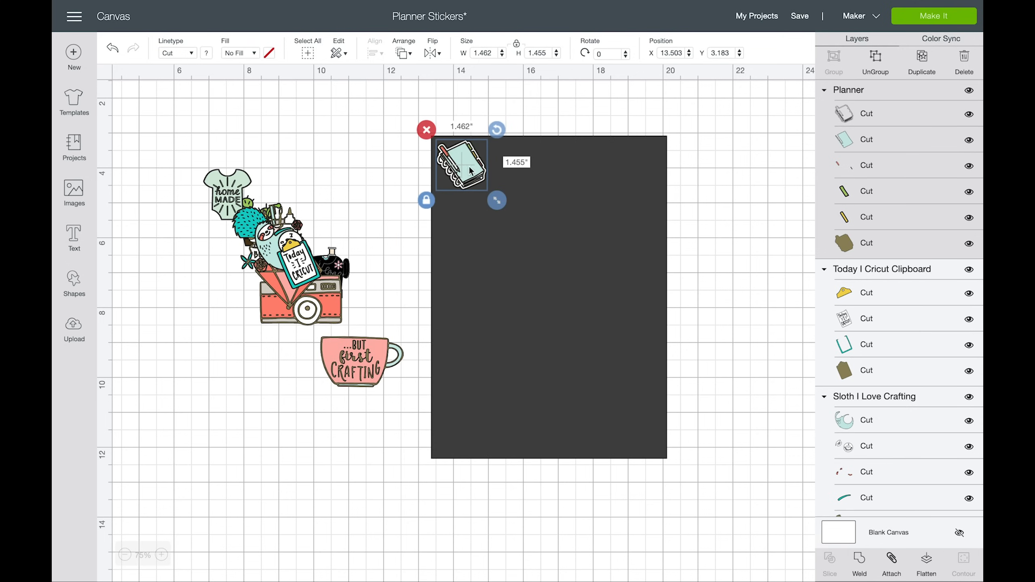
drag(497, 200, 502, 207)
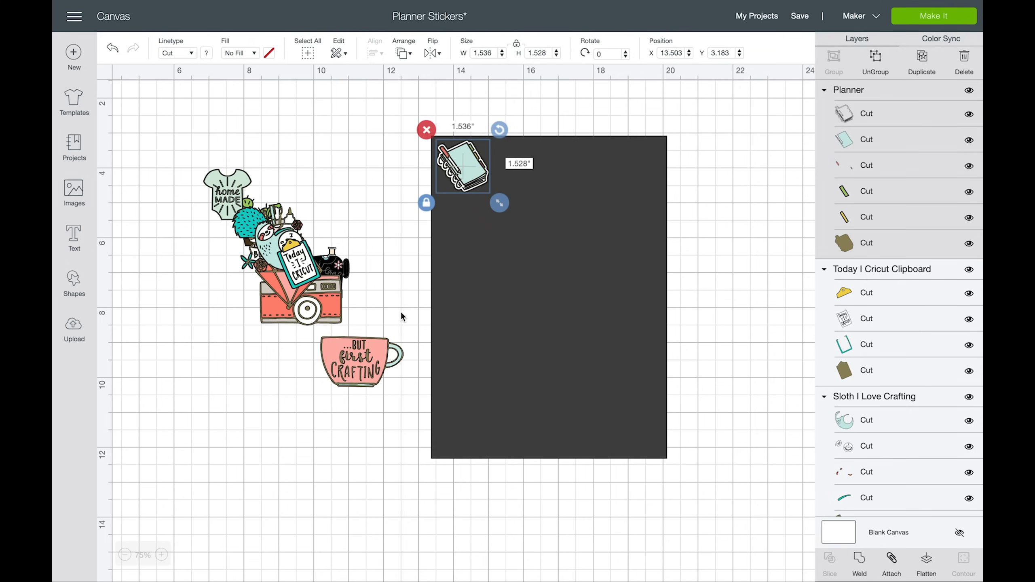
drag(363, 366, 532, 172)
drag(297, 263, 595, 163)
- Complete the rectangle's top row with the popsicle and arrange the diamond, camera and sewing machine as the second row
drag(298, 281, 471, 218)
drag(293, 305, 533, 224)
drag(596, 253, 542, 222)
drag(307, 290, 635, 156)
drag(632, 156, 641, 158)
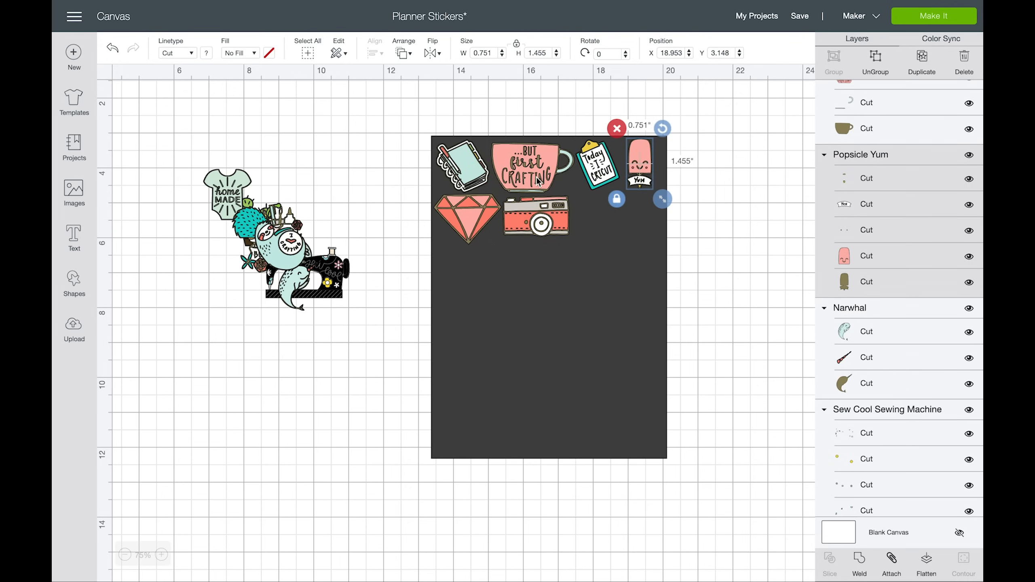
drag(322, 272, 642, 219)
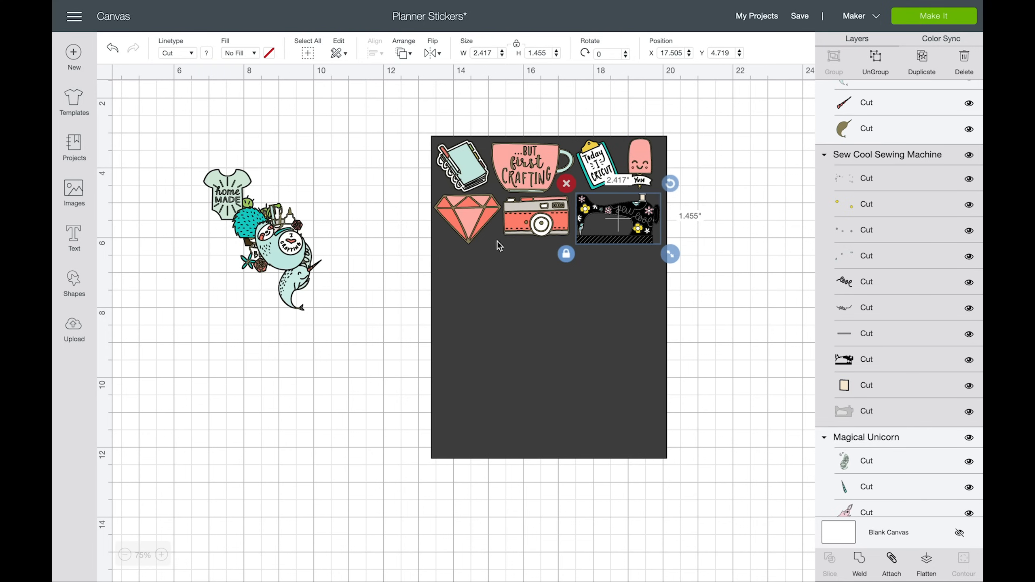
- Arrange the sloth, narwhal, "I'd Rather Be Crafting" and unicorn images as the third row on the rectangle
drag(290, 244, 471, 264)
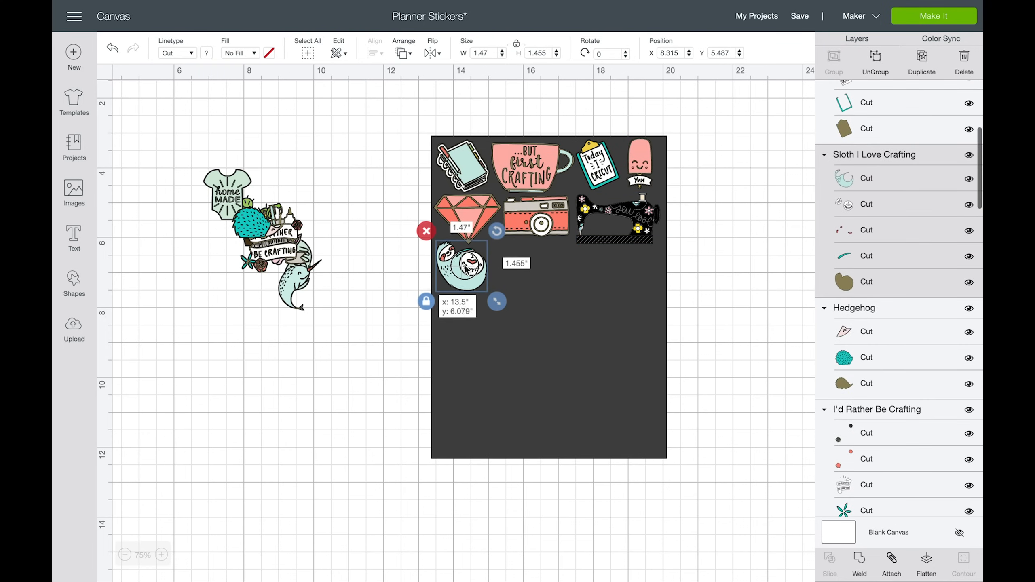
drag(307, 274, 519, 251)
drag(281, 250, 614, 280)
drag(636, 237, 569, 262)
- Arrange the hedgehog, Cricut Buddy, Home Made shirt and cactus as the fourth row, nudging neighbouring images to fit
drag(255, 224, 459, 314)
drag(266, 244, 504, 334)
drag(459, 313, 459, 316)
drag(555, 285, 561, 287)
drag(258, 234, 621, 322)
drag(227, 194, 545, 337)
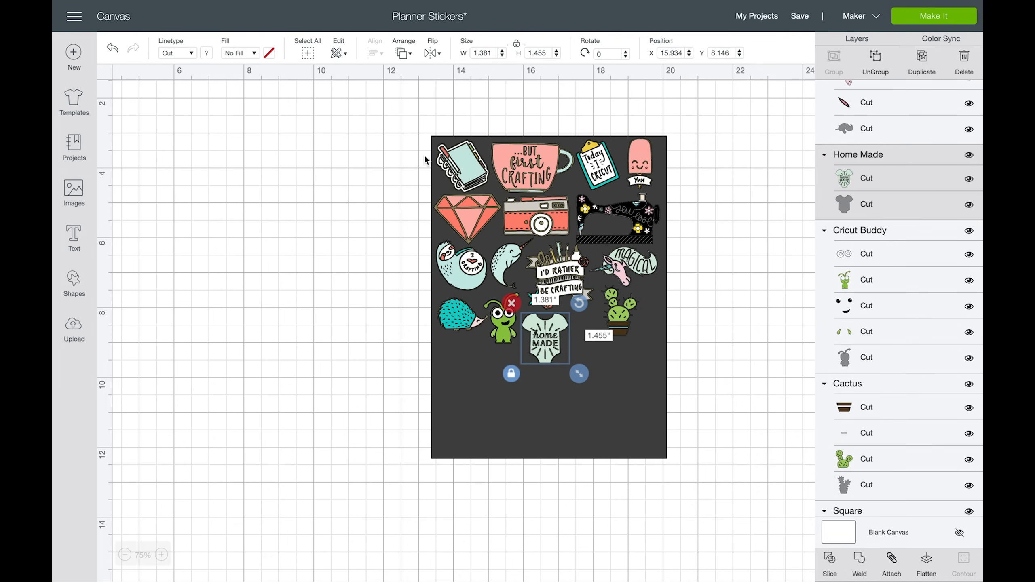
- Hide the dark rectangle, duplicate all the arranged images and place the copy to the left of the originals
click(647, 393)
click(968, 475)
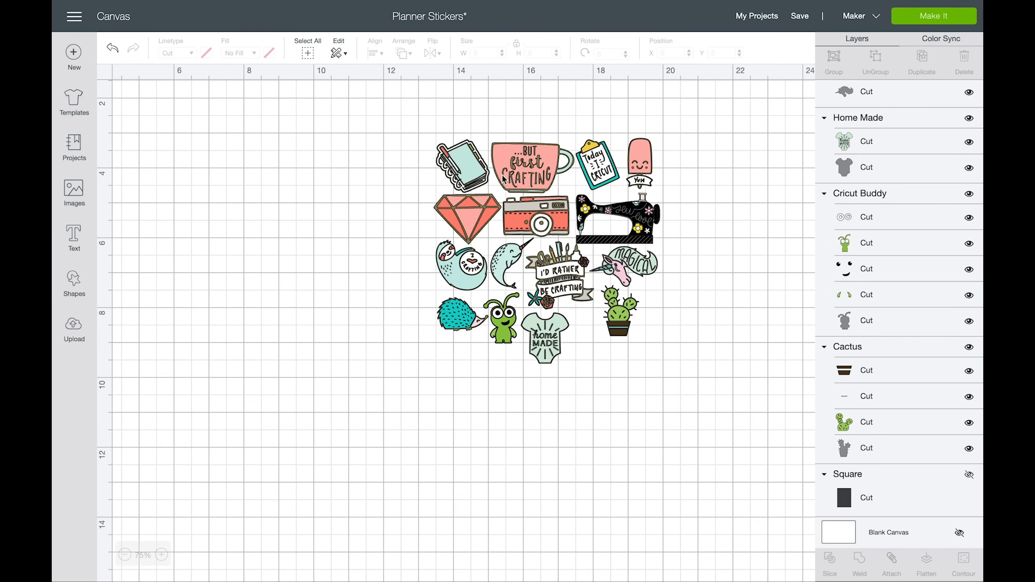
drag(391, 132, 723, 379)
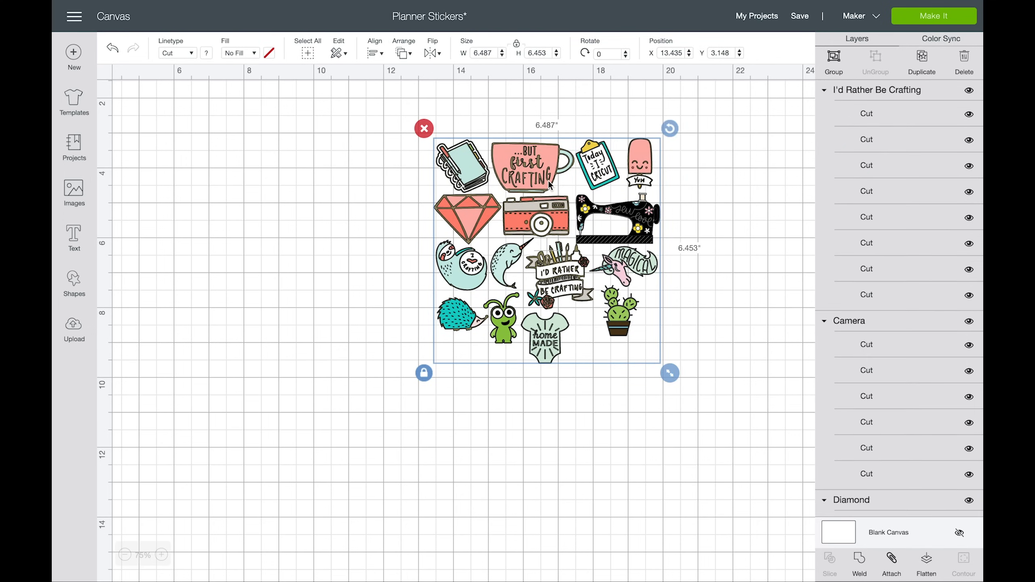
key(ctrl+d)
drag(547, 181, 233, 205)
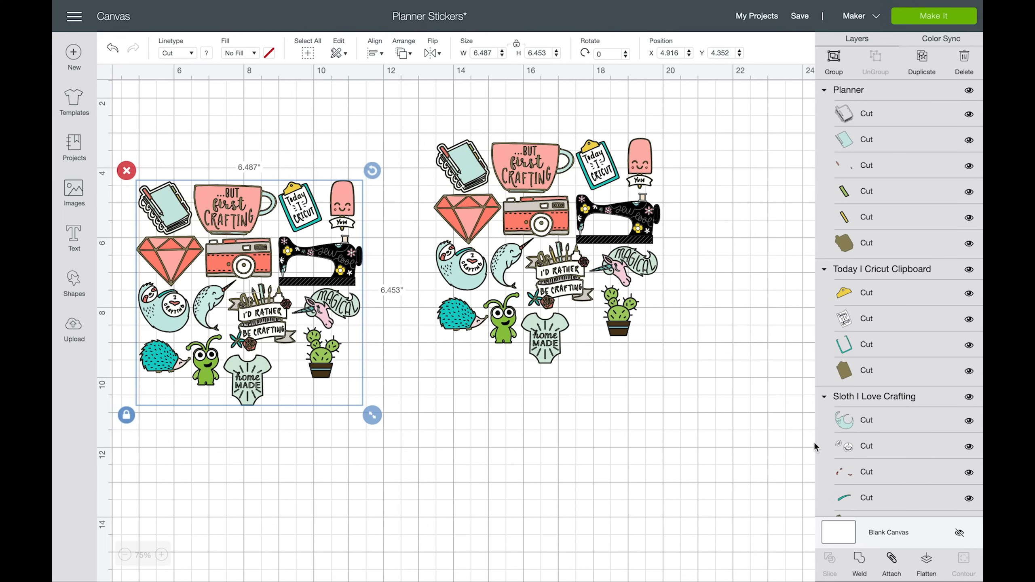
- Make the dark rectangle behind the original images visible again
scroll(924, 418, down, 15)
click(880, 504)
click(968, 474)
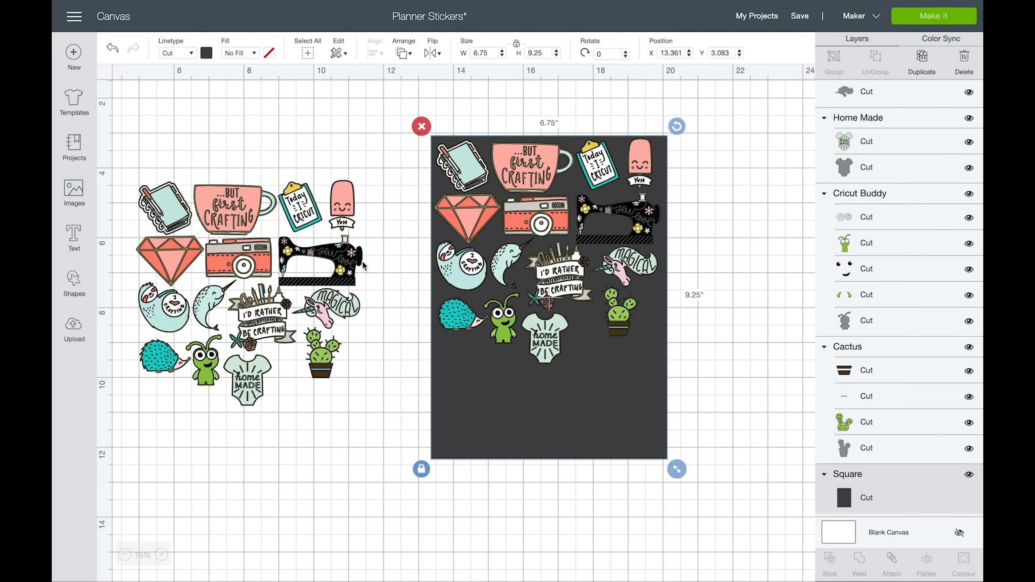
- Arrange the copied planner, Today I Cricut clipboard, popsicle, sewing machine, "I'd Rather Be Crafting" and mug images in the rectangle's lower free space
drag(175, 209, 474, 362)
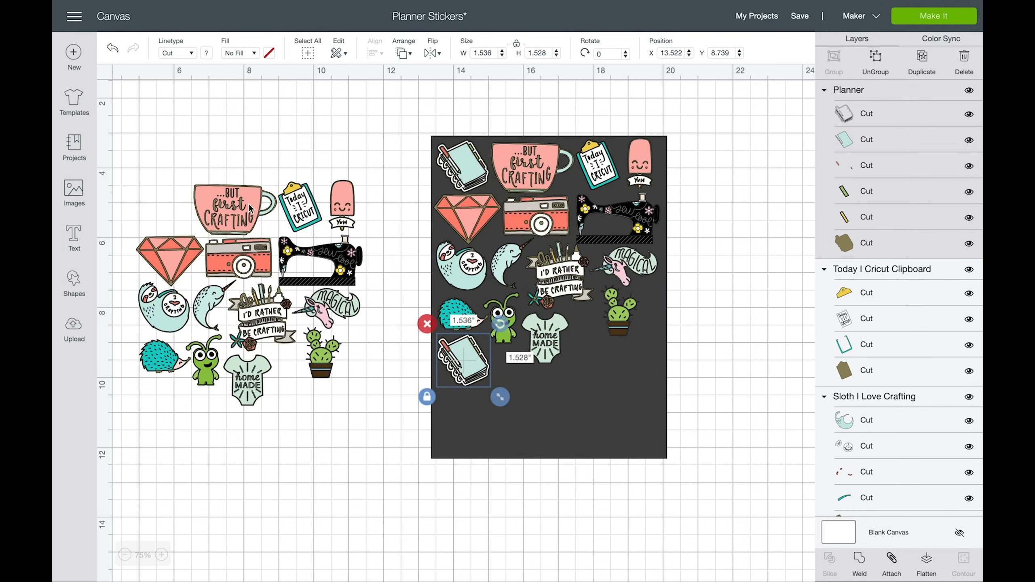
drag(298, 212, 542, 391)
drag(343, 204, 586, 329)
drag(322, 257, 482, 418)
drag(263, 318, 559, 413)
drag(240, 224, 629, 397)
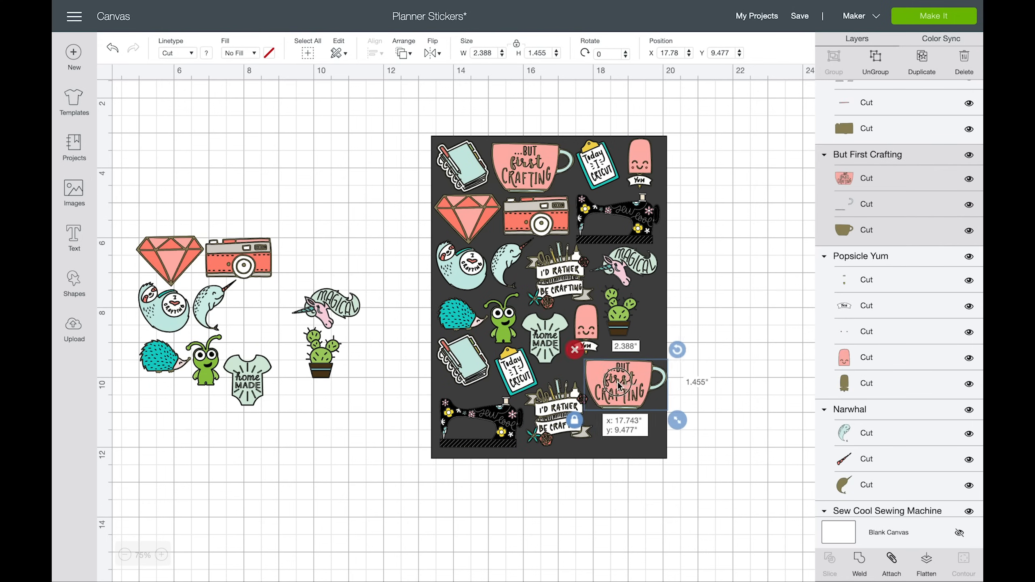
- Fill the remaining gaps with a rotated narwhal copy below the lower mug and an upside-down cactus copy beside the first cactus
drag(218, 307, 635, 436)
drag(321, 353, 648, 324)
click(711, 321)
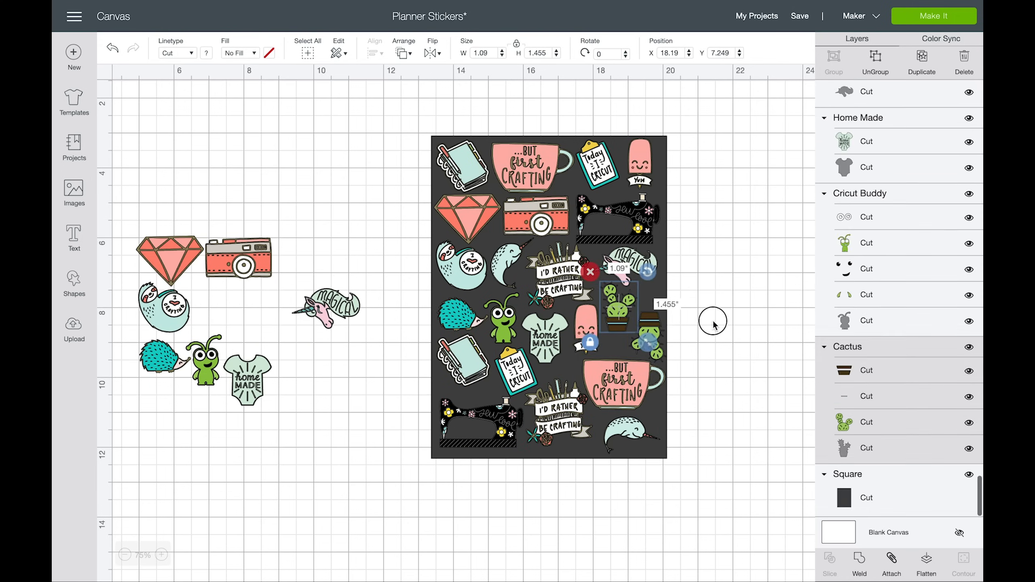
- Delete the leftover image copies outside the dark rectangle and the rectangle itself
drag(144, 192, 350, 427)
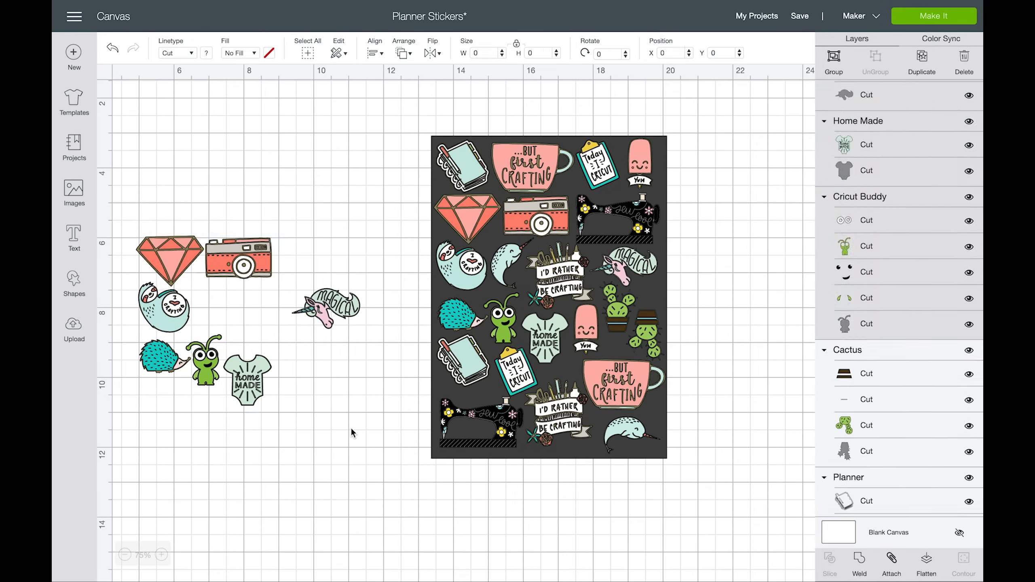
key(Delete)
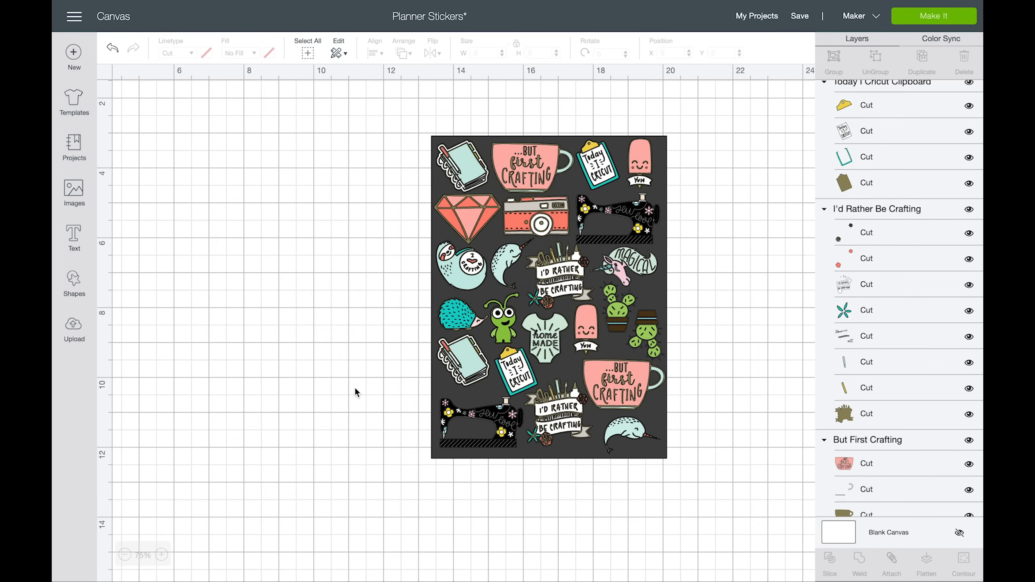
click(666, 142)
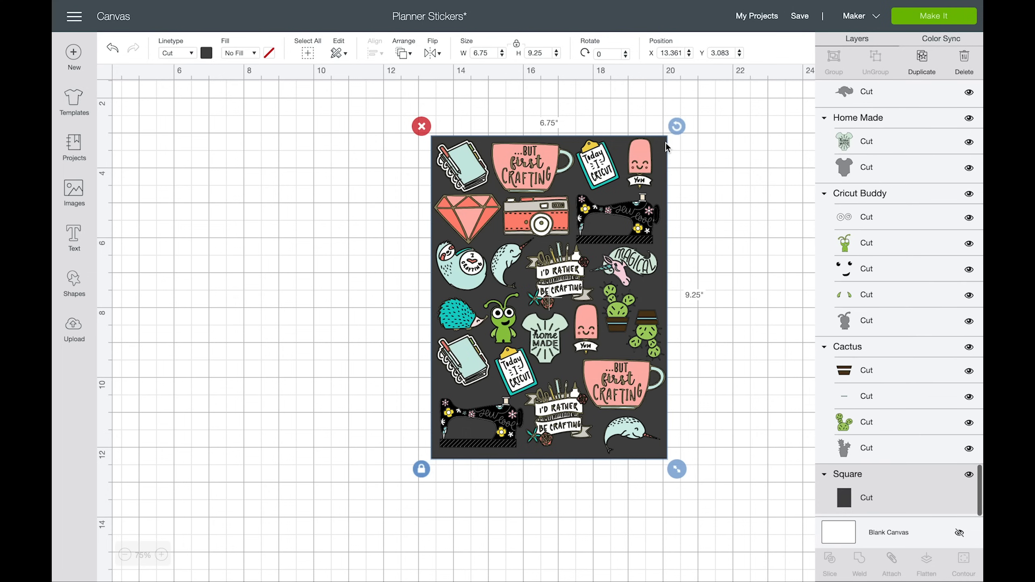
key(Delete)
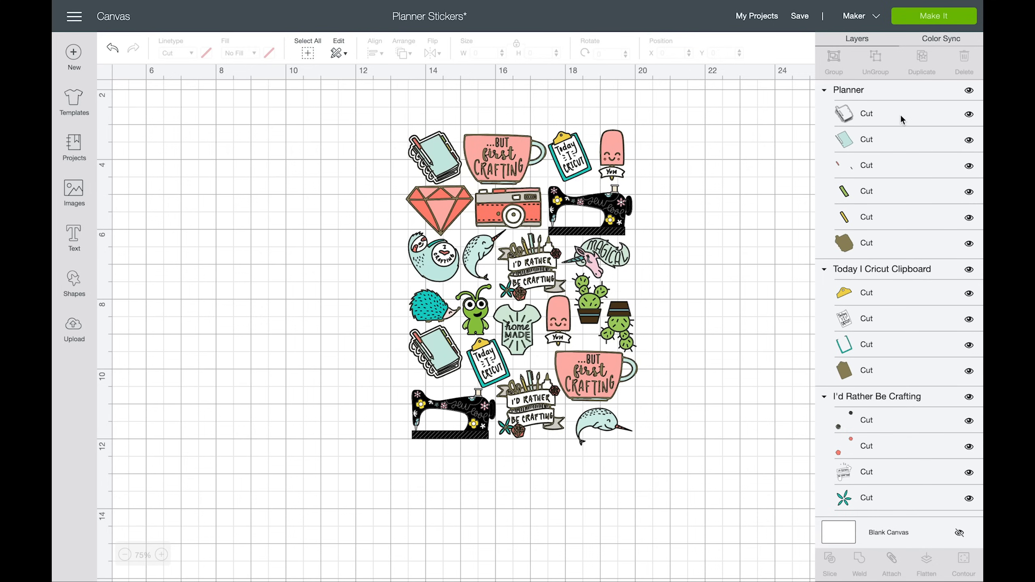
- Preview how the project is split across cutting mats, inspect mats 2 and 3, and return to the canvas
click(928, 17)
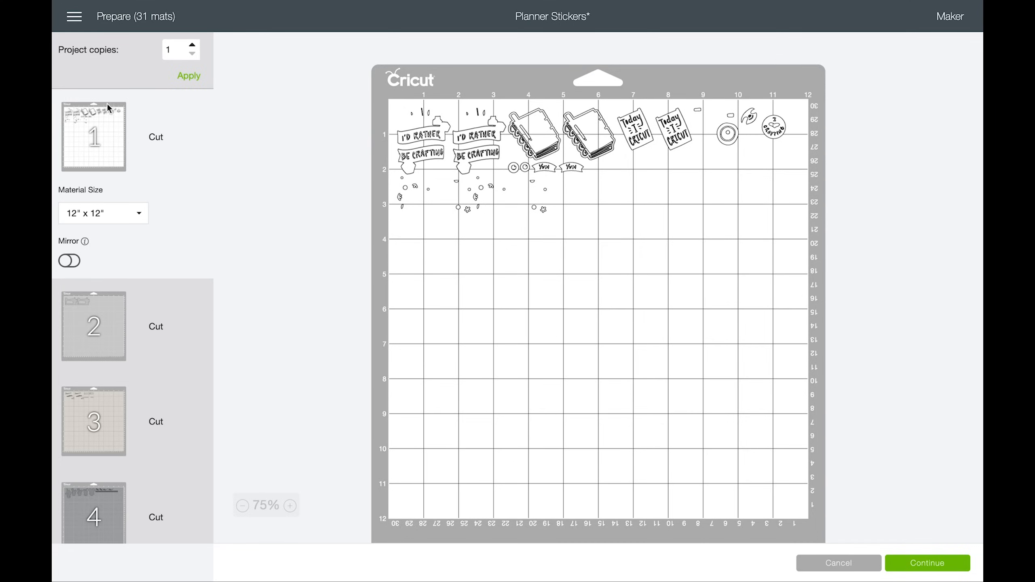
scroll(140, 243, down, 2)
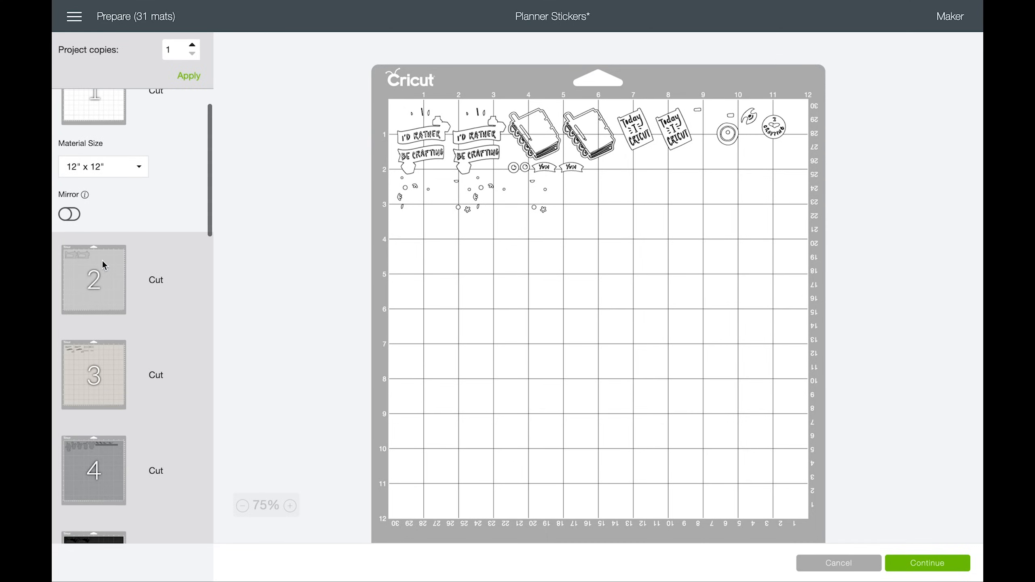
click(102, 258)
click(111, 371)
scroll(111, 370, down, 2)
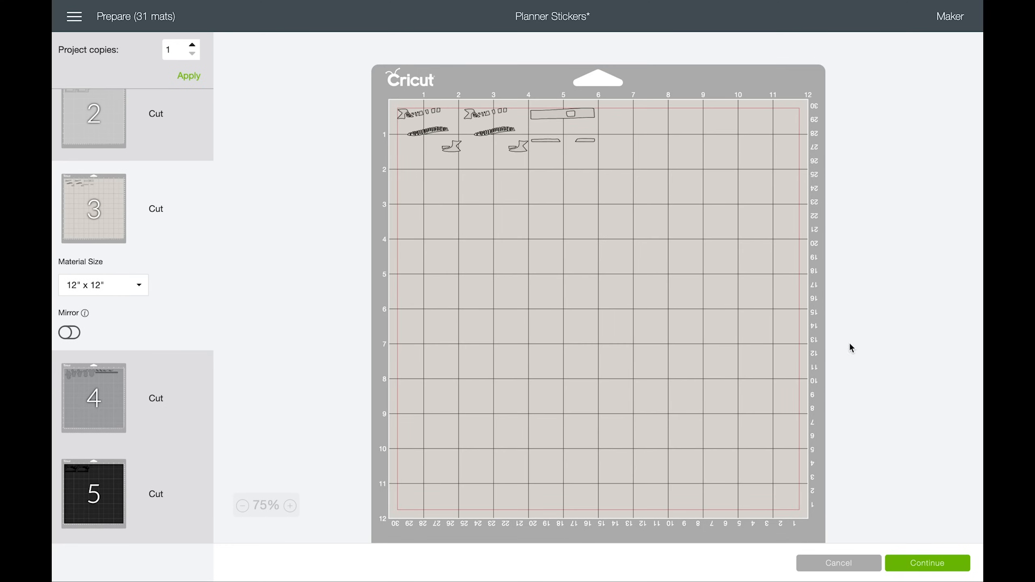
click(820, 565)
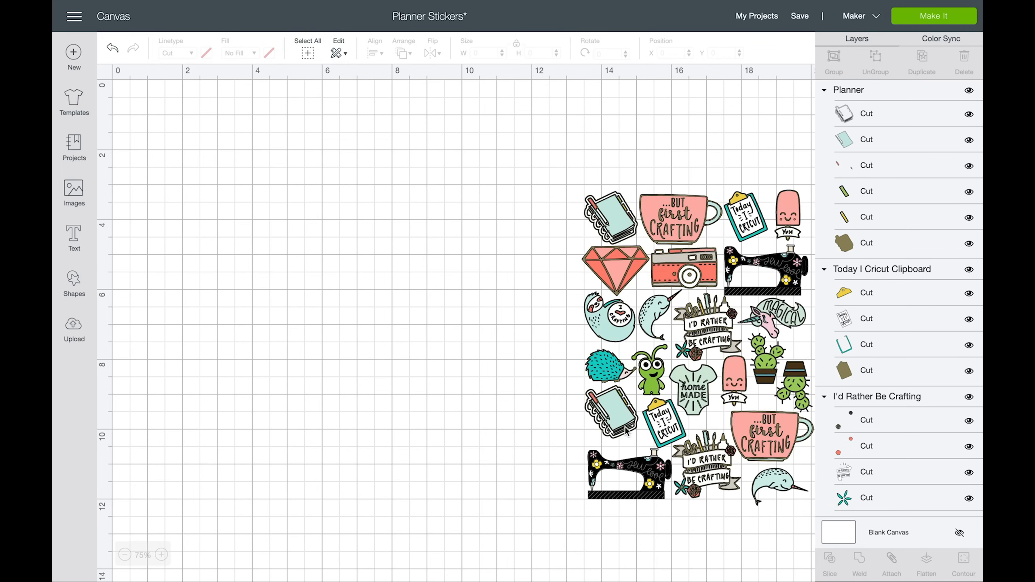
- Examine the whole sticker arrangement at 125% zoom for open holes within the image outlines, such as the mug handles
scroll(443, 328, right, 5)
scroll(444, 328, down, 3)
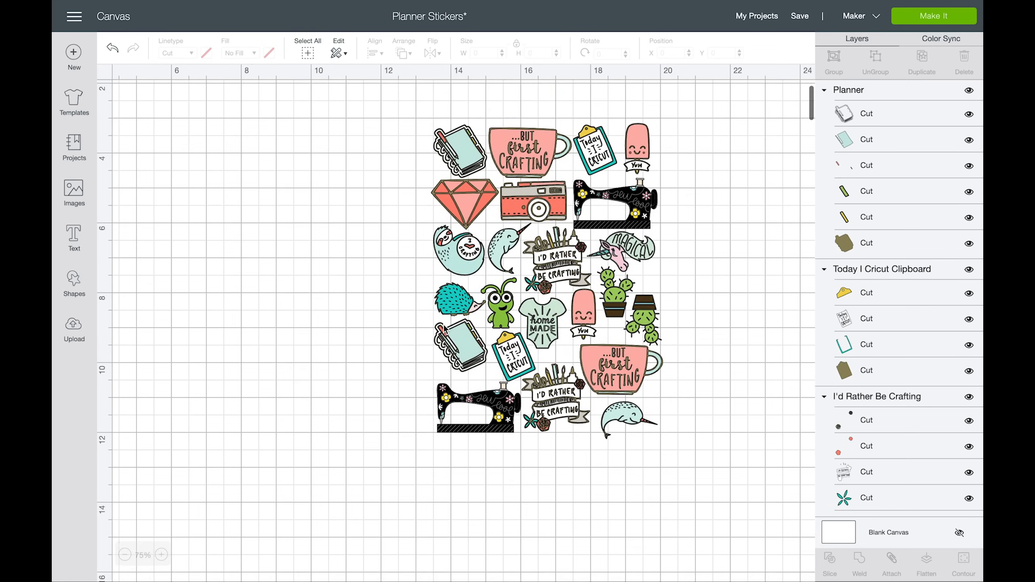
scroll(445, 328, right, 2)
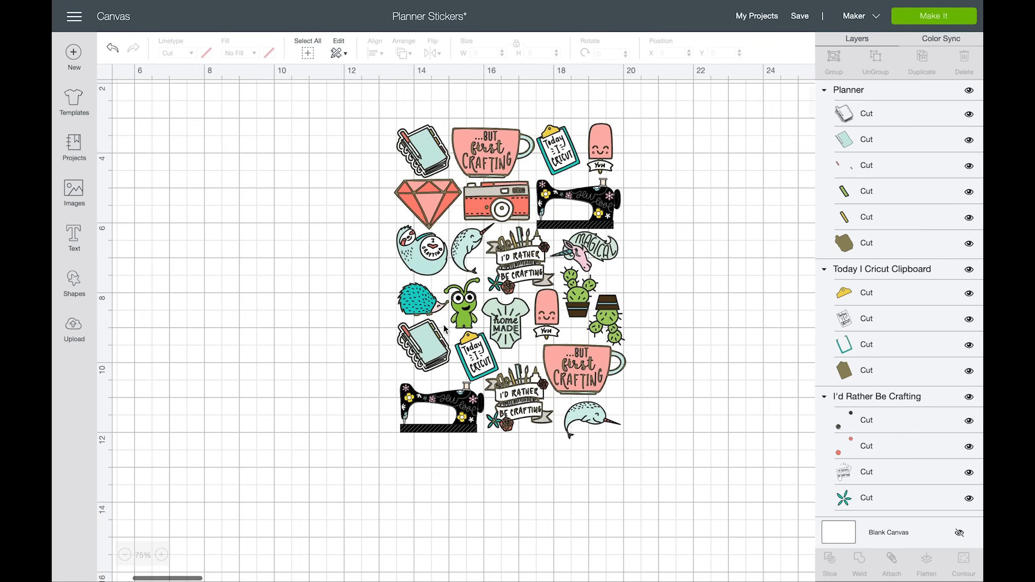
click(165, 554)
scroll(455, 355, right, 4)
scroll(455, 355, down, 2)
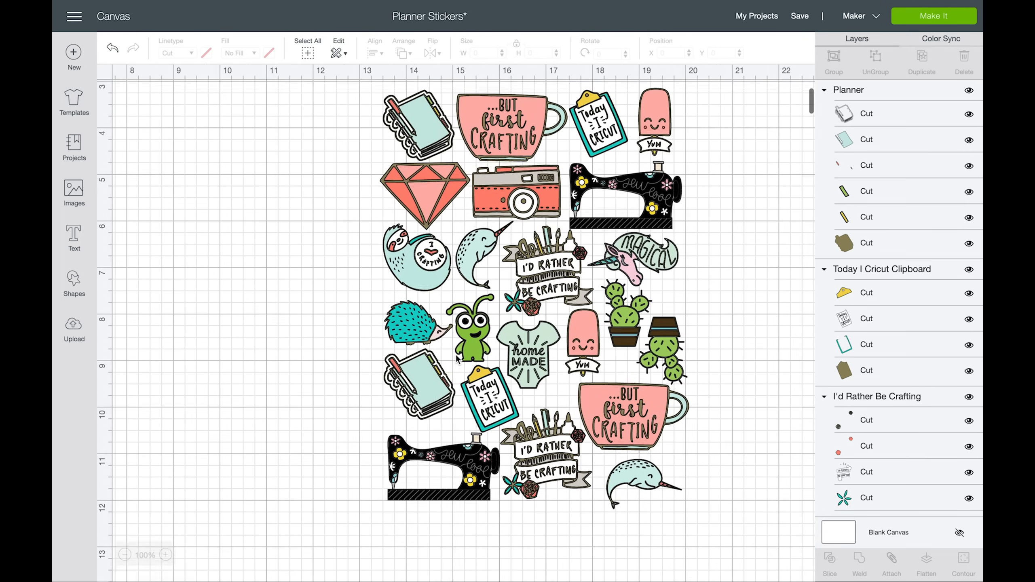
scroll(457, 360, up, 1)
scroll(457, 360, right, 1)
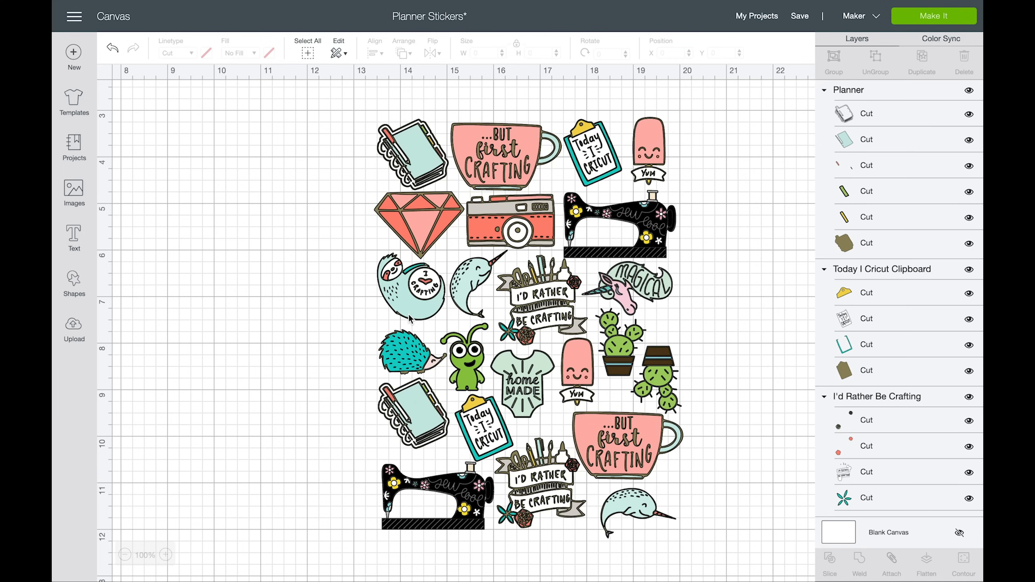
click(166, 554)
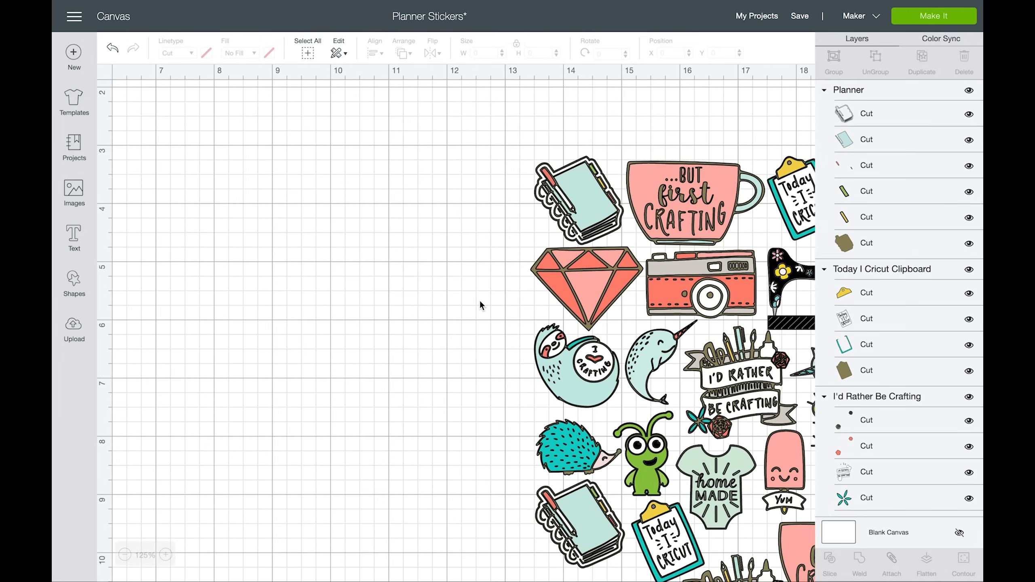
scroll(479, 305, right, 5)
scroll(480, 306, down, 3)
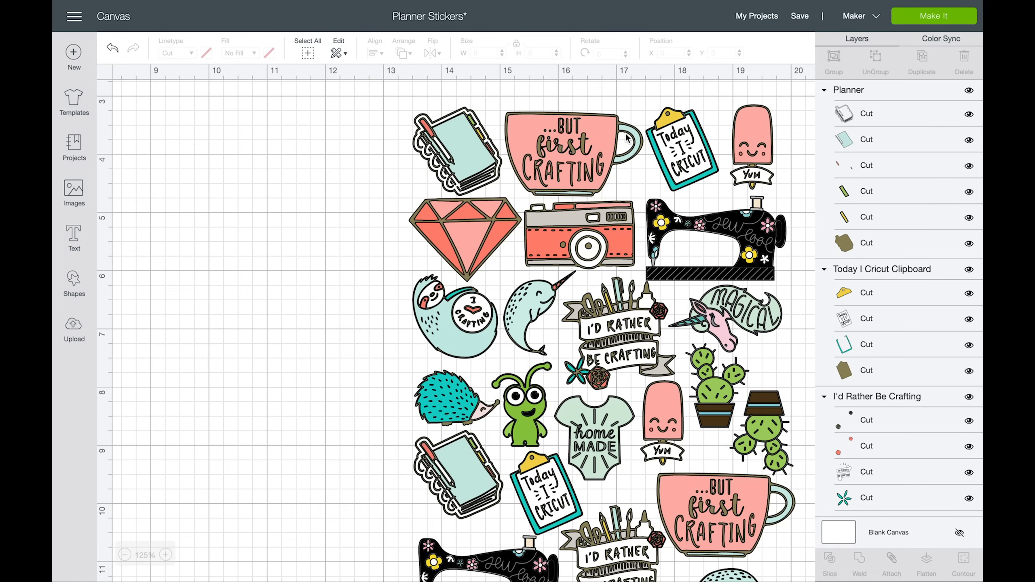
scroll(626, 147, down, 4)
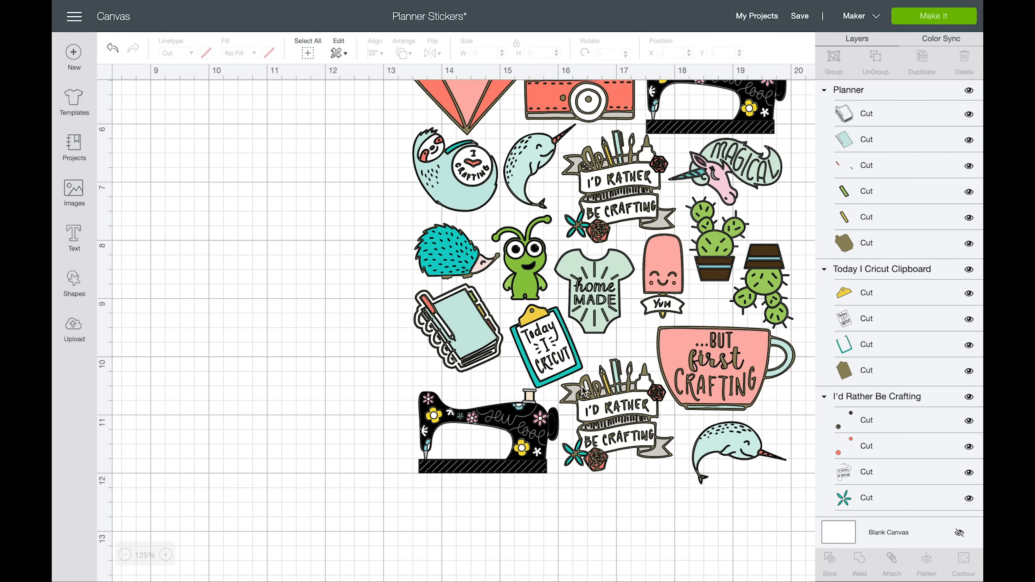
scroll(562, 379, right, 3)
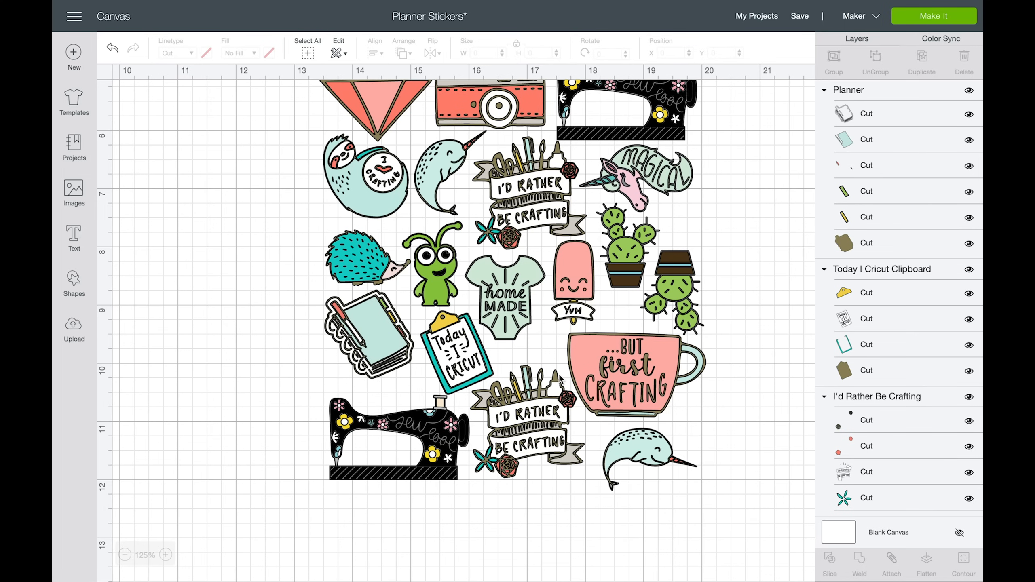
scroll(560, 378, up, 5)
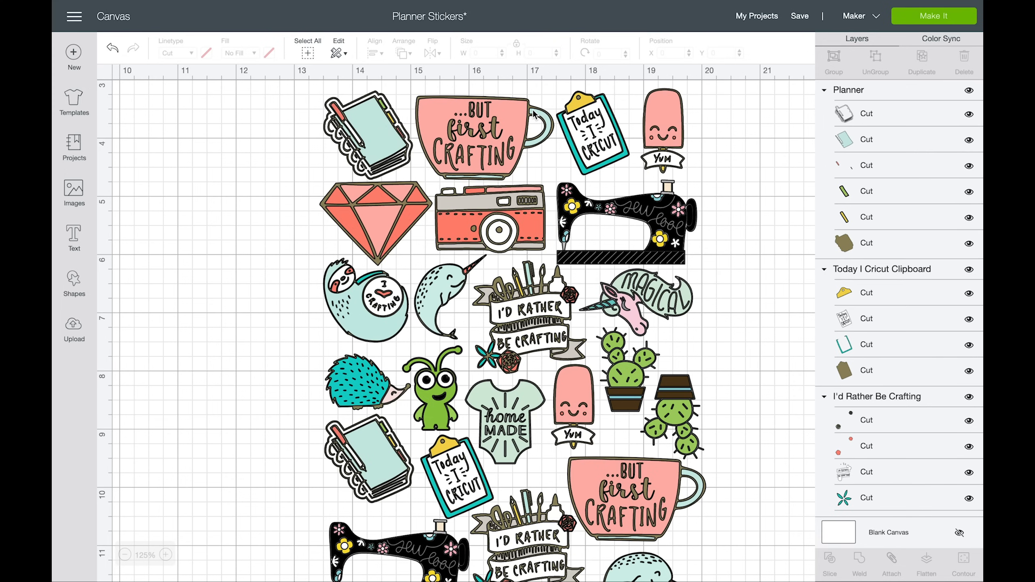
- Hide all contours in the base layer of the upper "But First Crafting" mug to fill its handle opening
click(534, 115)
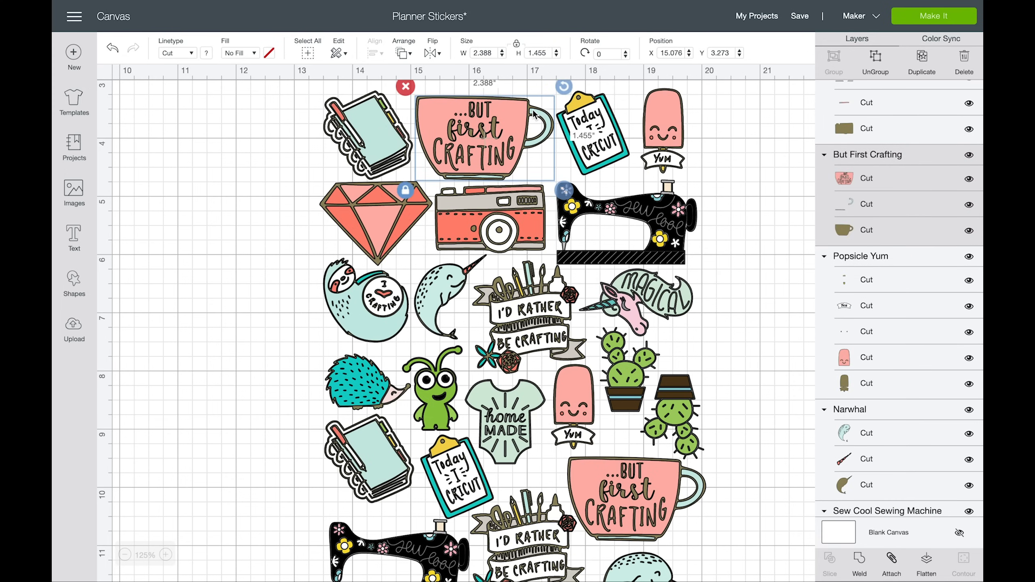
click(876, 231)
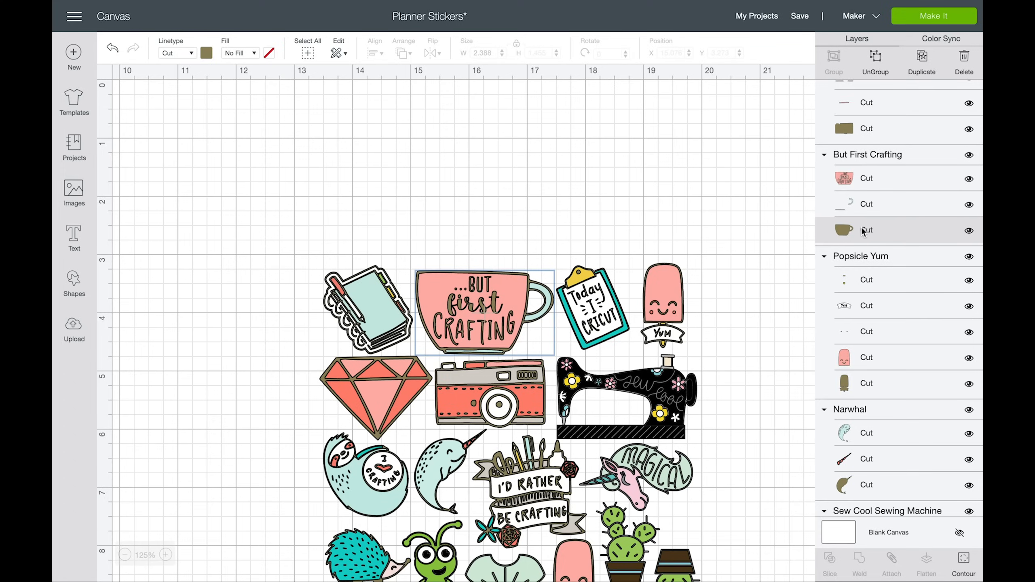
click(966, 562)
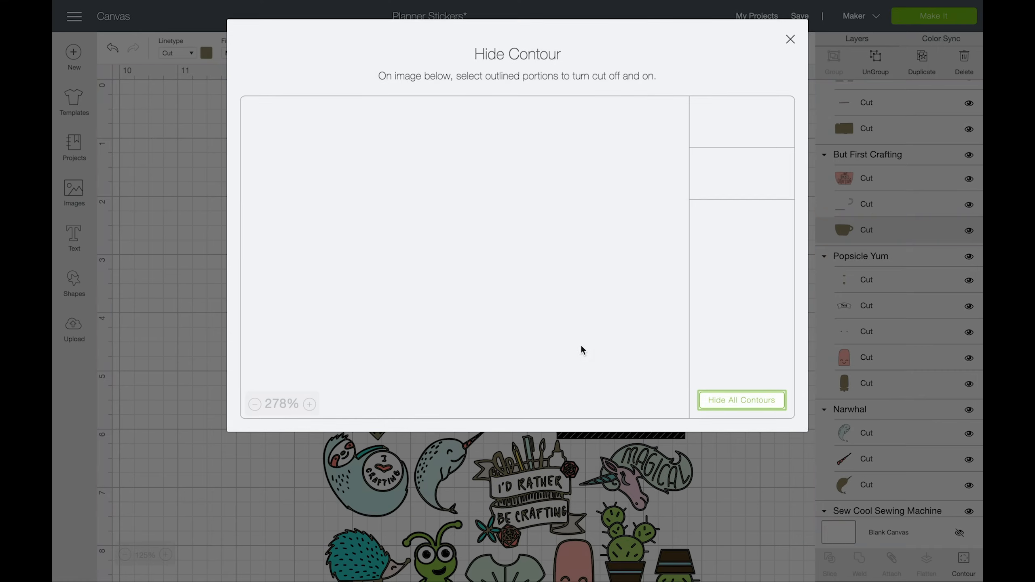
click(254, 404)
click(254, 404)
click(254, 405)
click(254, 404)
click(255, 404)
click(255, 404)
click(254, 404)
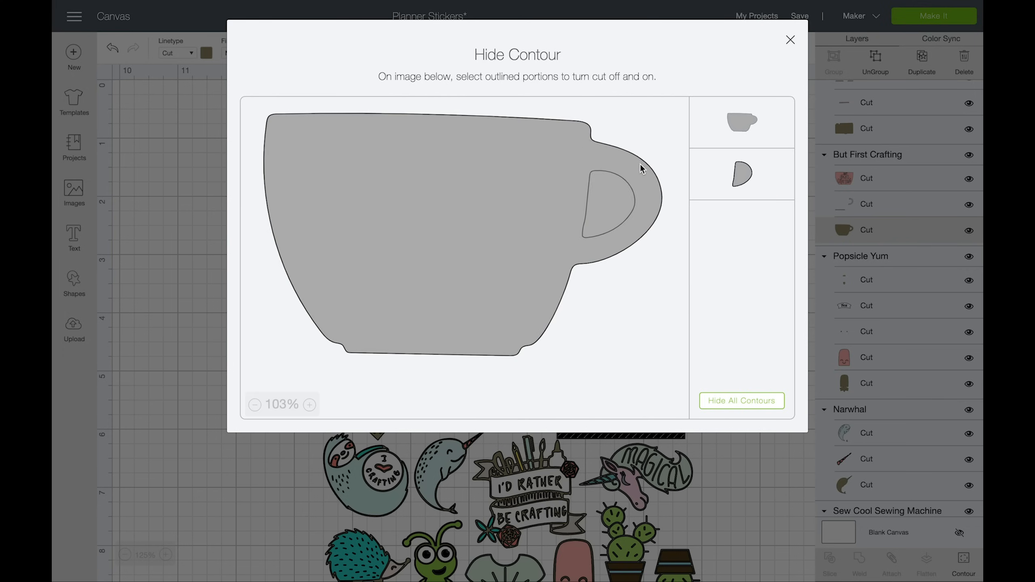
click(742, 401)
click(790, 40)
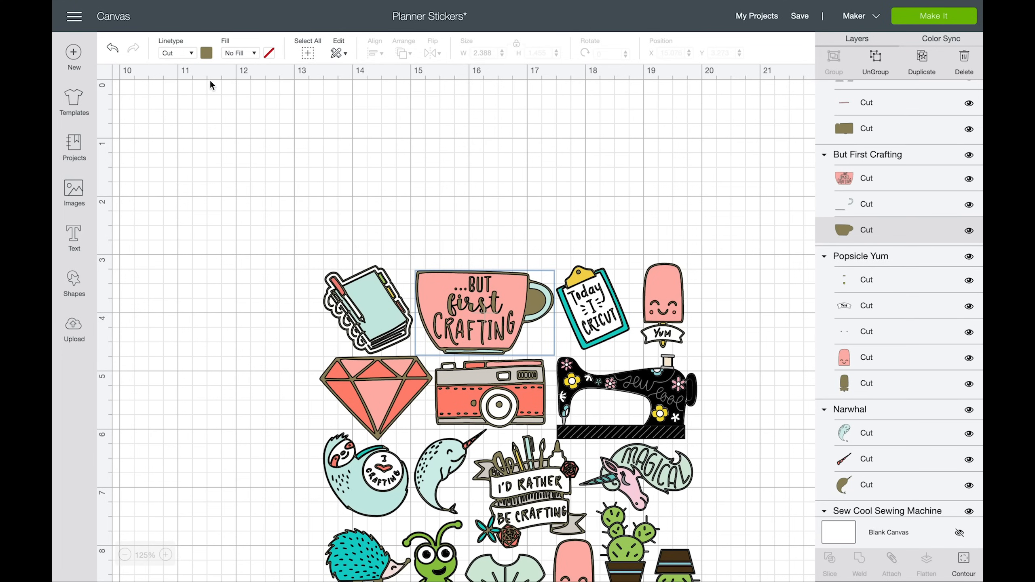
- Change the upper mug's base layer color to white
click(206, 53)
click(219, 114)
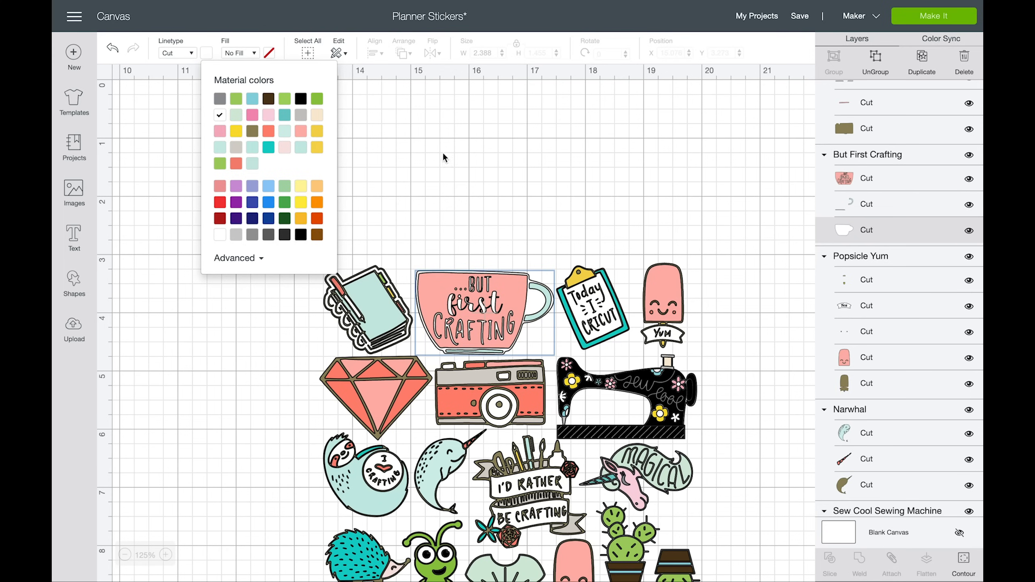
click(516, 229)
- Recolor the base layer of the lower "But First Crafting" mug white
scroll(515, 230, down, 5)
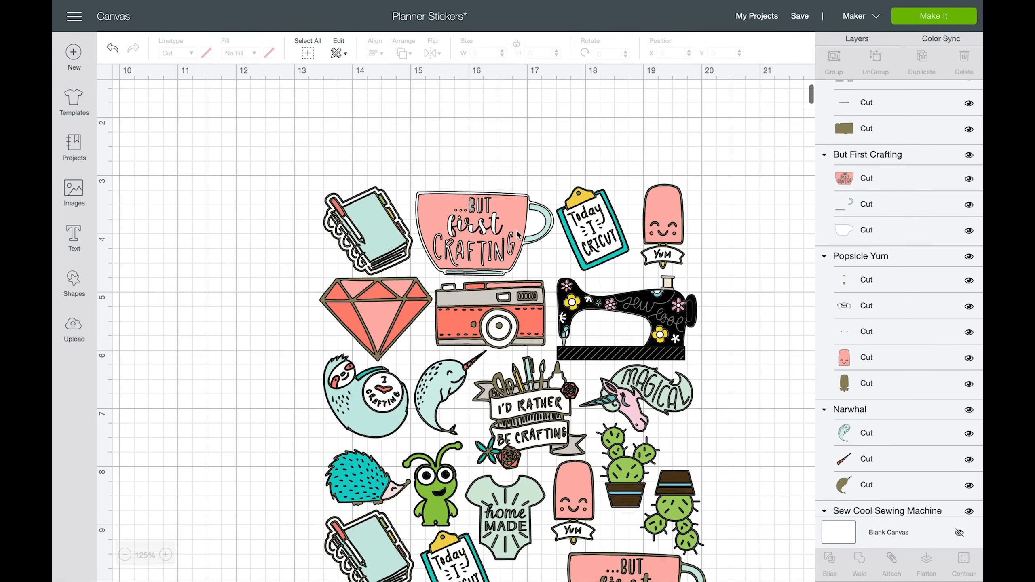
scroll(516, 229, down, 1)
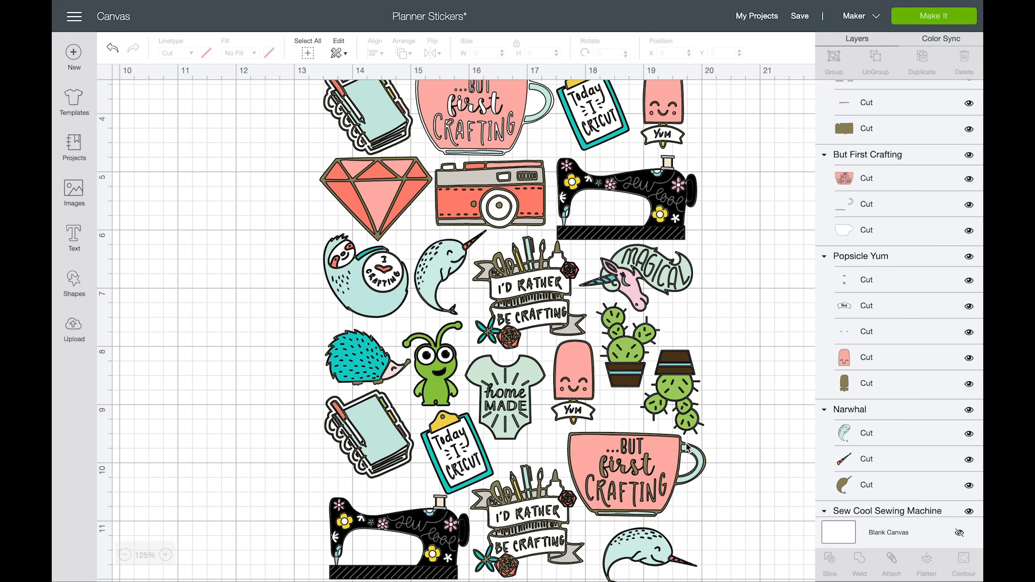
click(682, 443)
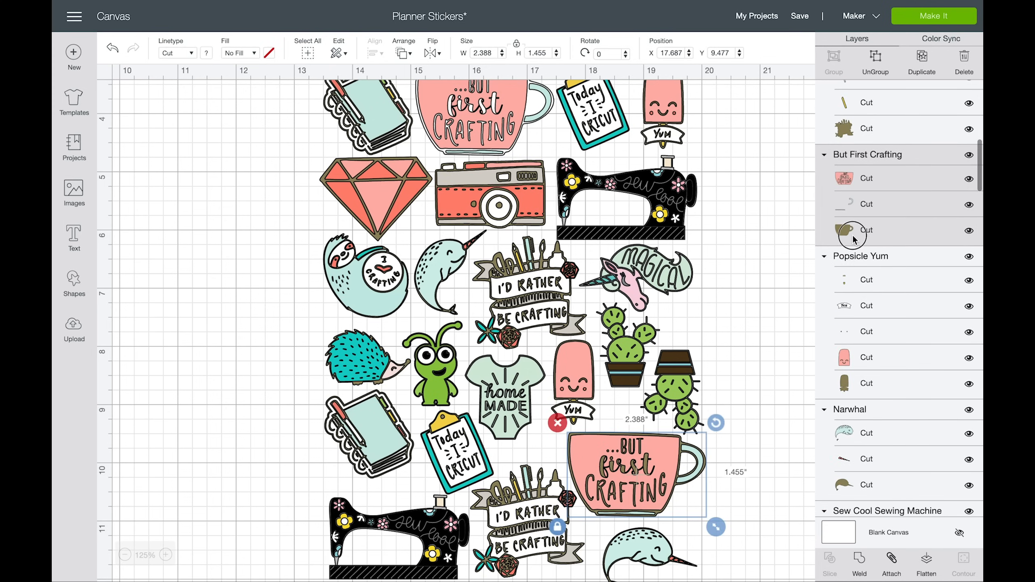
click(853, 232)
click(206, 52)
click(219, 116)
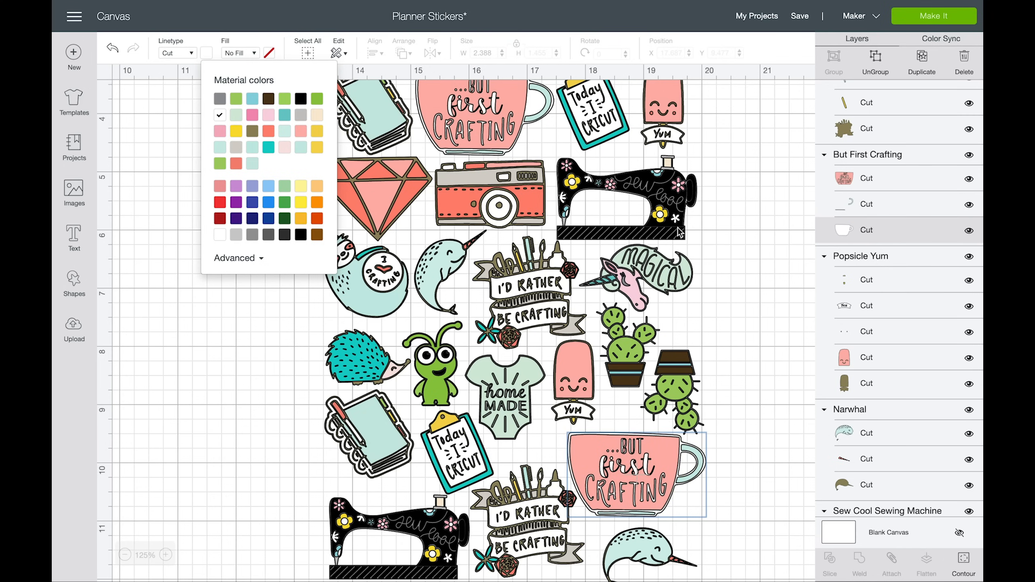
- Hide all contours in the base layer of the lower "I'd Rather Be Crafting" image to fill its scissor-handle openings
scroll(512, 288, down, 3)
click(500, 420)
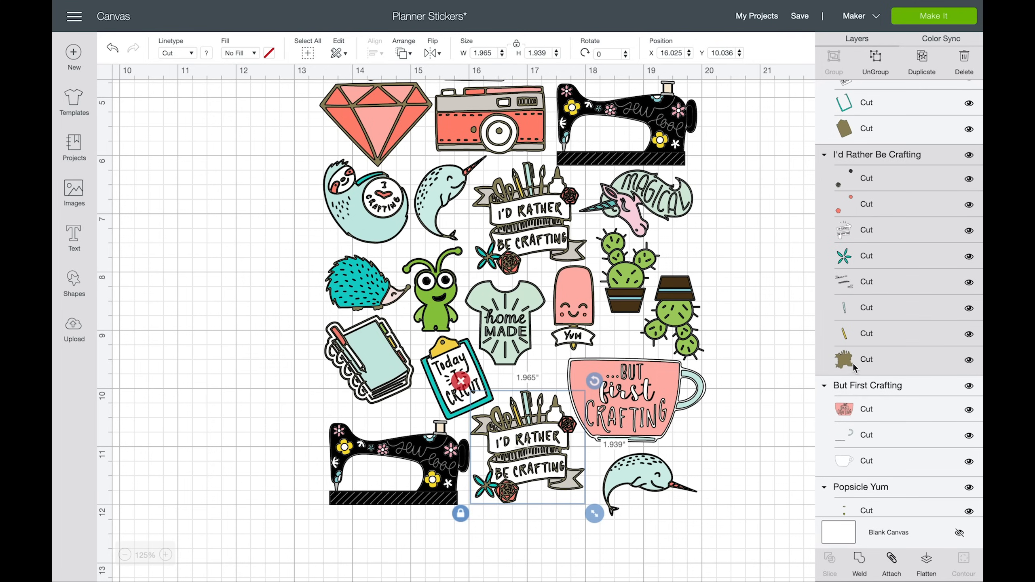
click(853, 367)
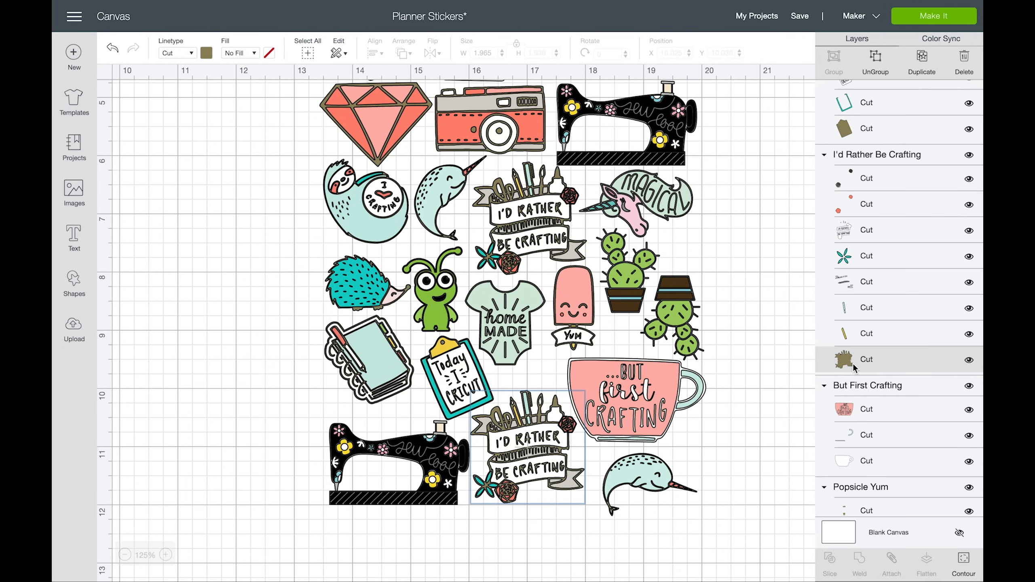
click(964, 565)
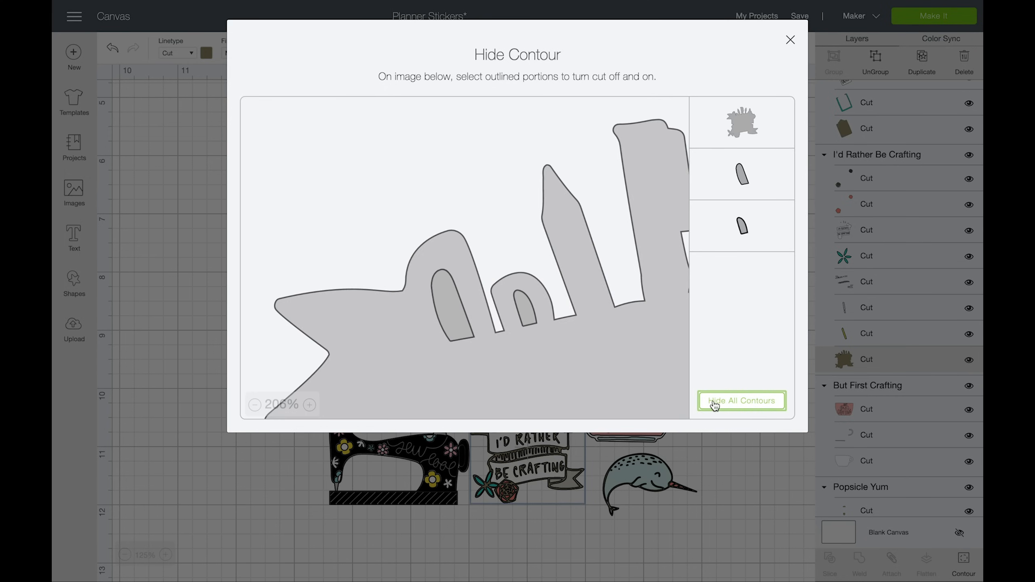
click(713, 405)
click(255, 404)
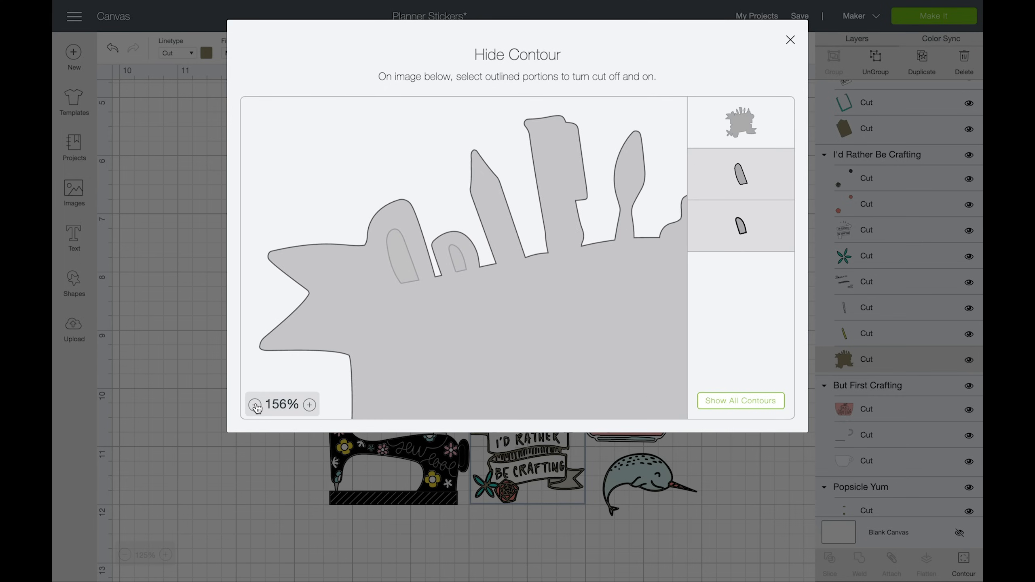
click(255, 404)
click(255, 404)
click(255, 404)
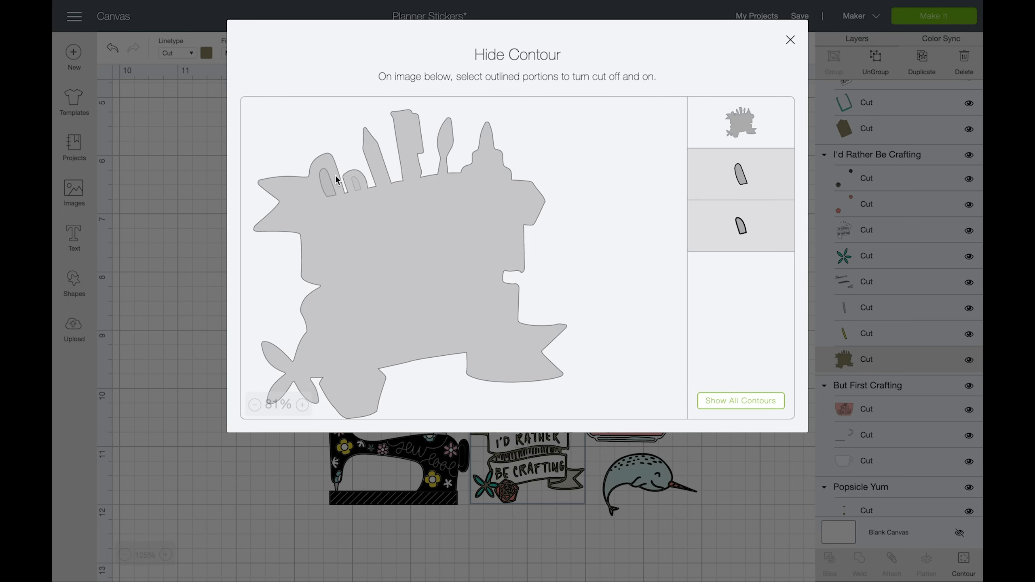
click(790, 40)
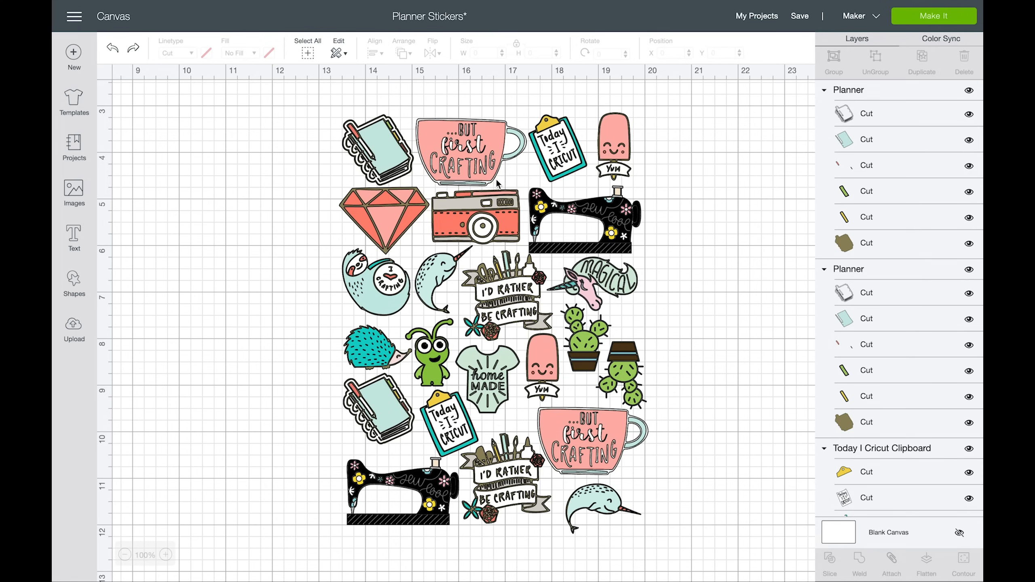
- Flatten the upper planner image into one print-and-cut layer and unflatten it again
click(378, 152)
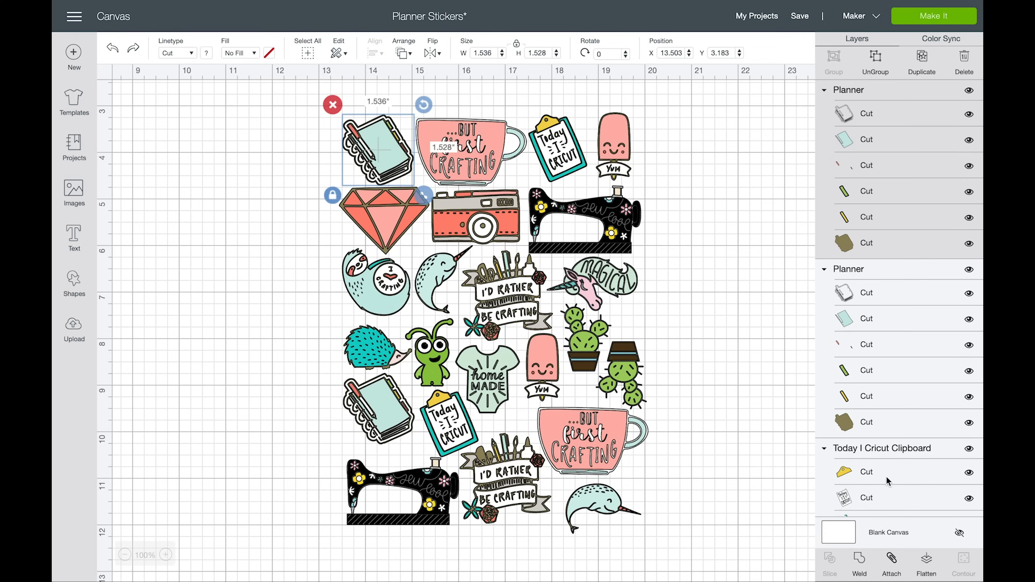
click(927, 560)
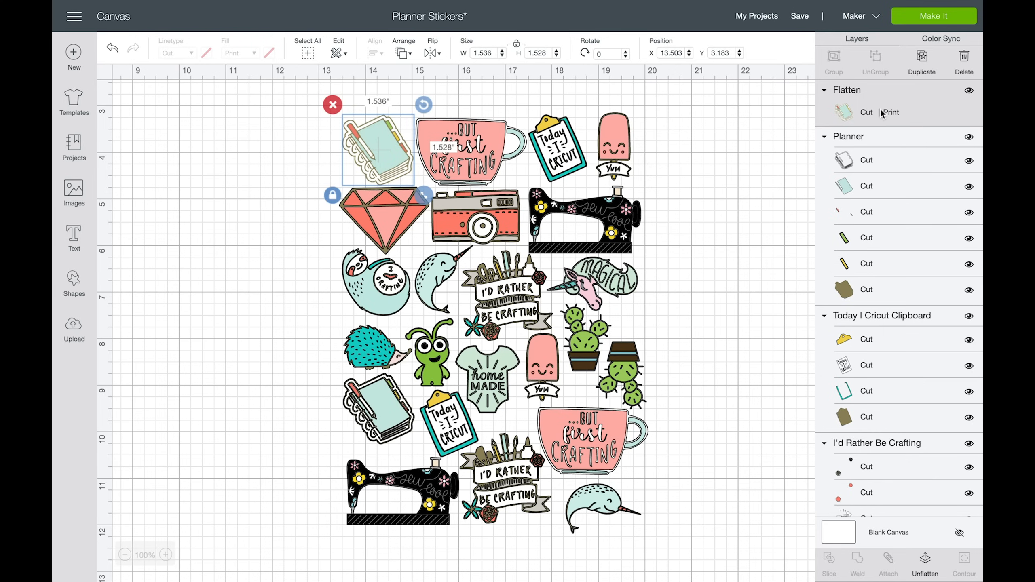
click(393, 151)
click(925, 562)
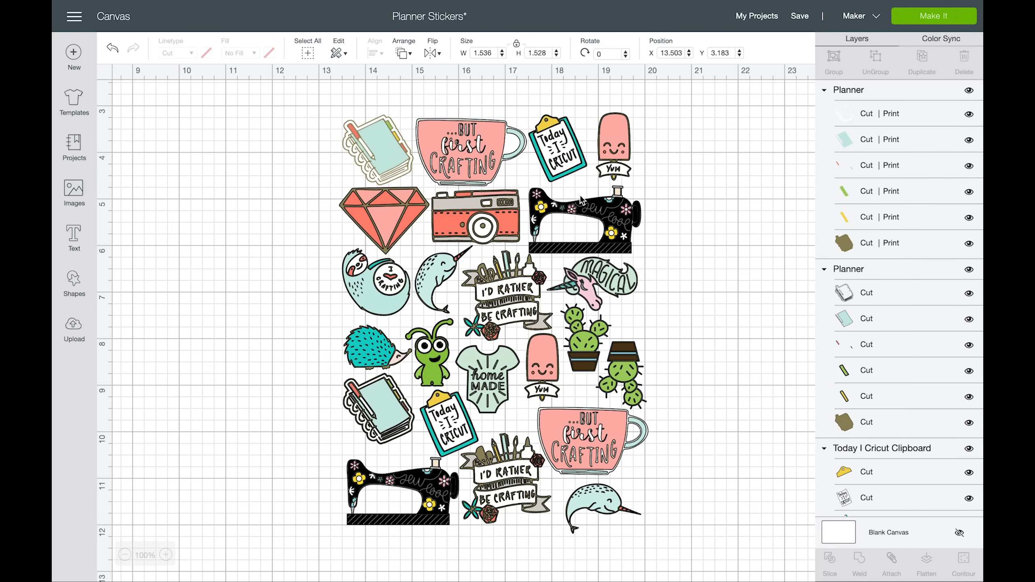
- Set the upper planner's outline layer to No Fill, followed by all of its remaining layers
click(856, 116)
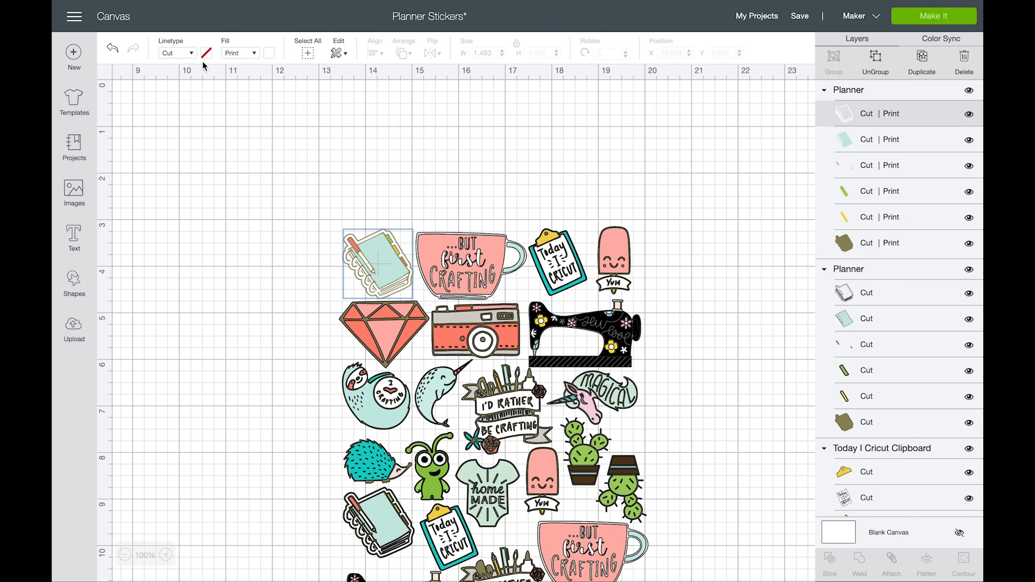
click(239, 54)
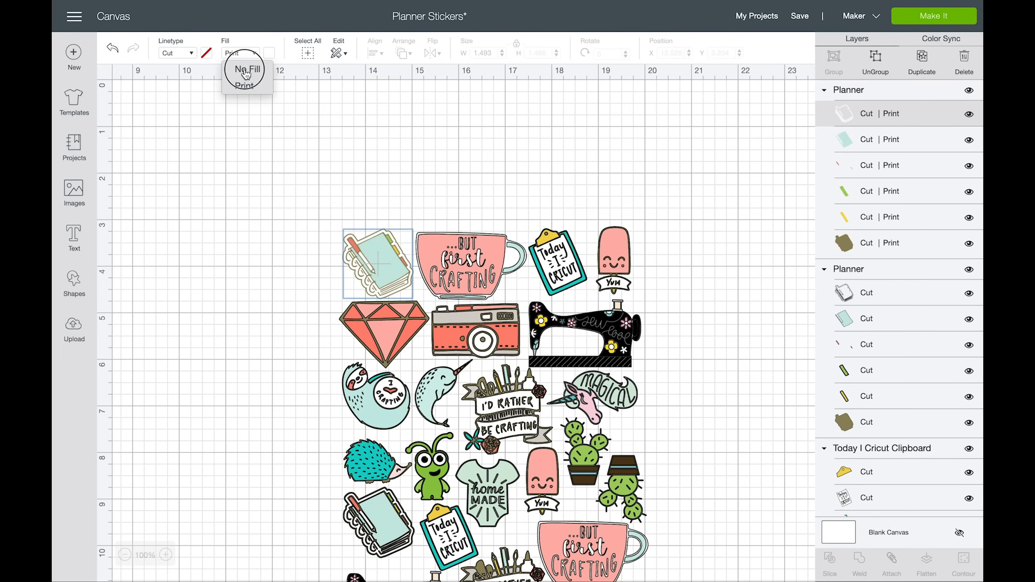
click(246, 70)
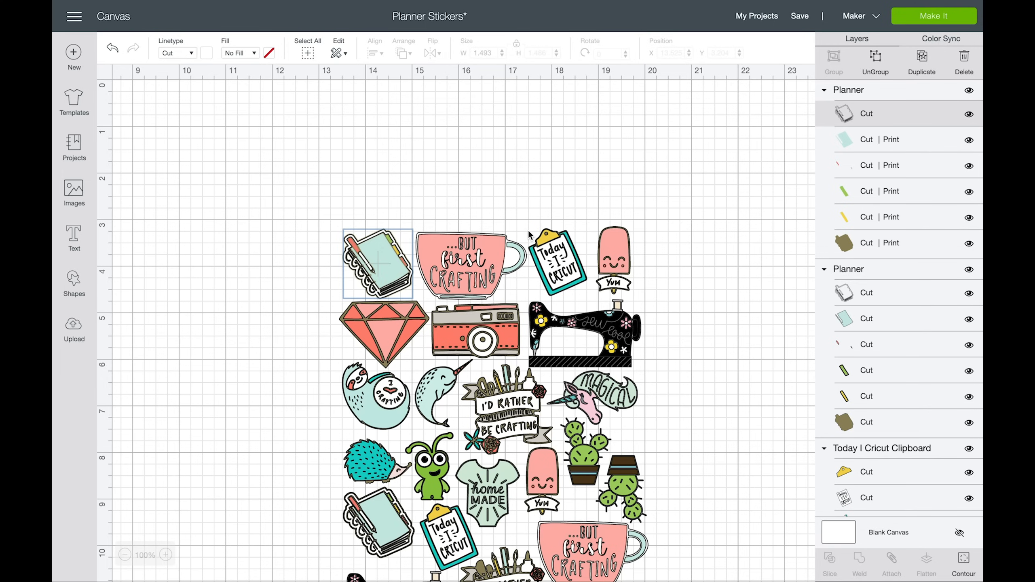
drag(319, 192, 415, 294)
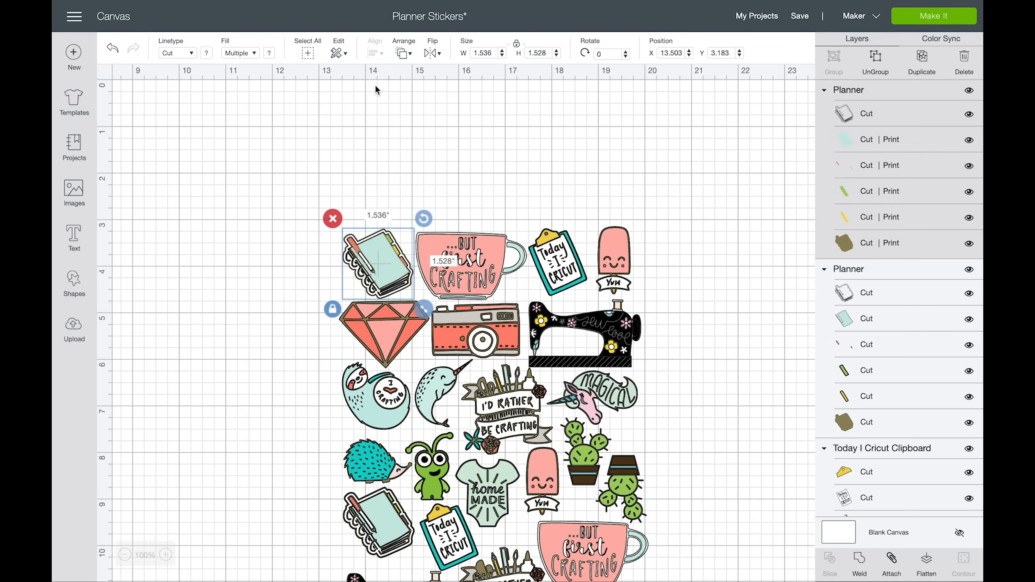
click(239, 53)
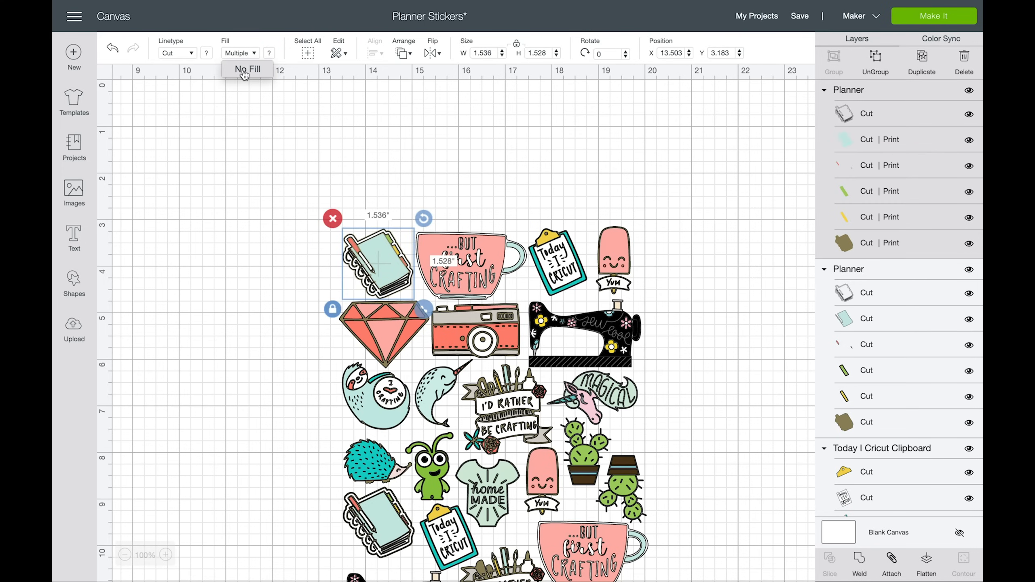
click(244, 71)
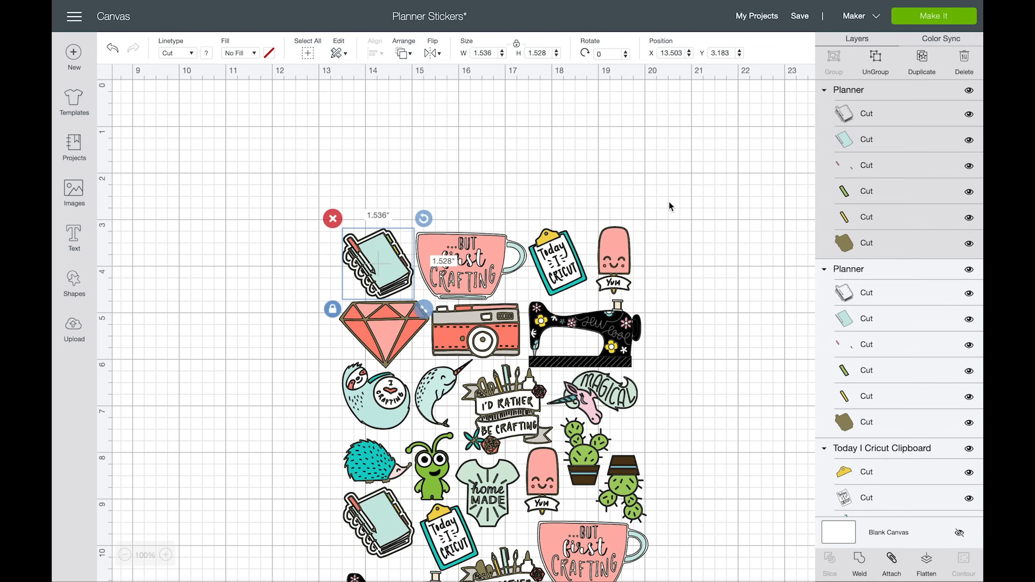
scroll(669, 201, down, 2)
scroll(668, 202, down, 1)
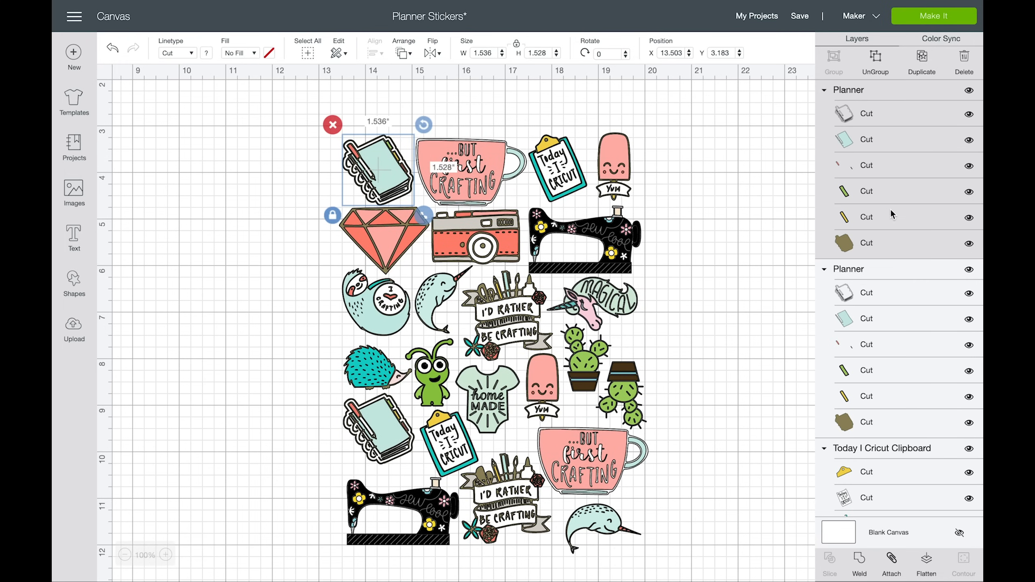
scroll(737, 130, down, 1)
click(738, 129)
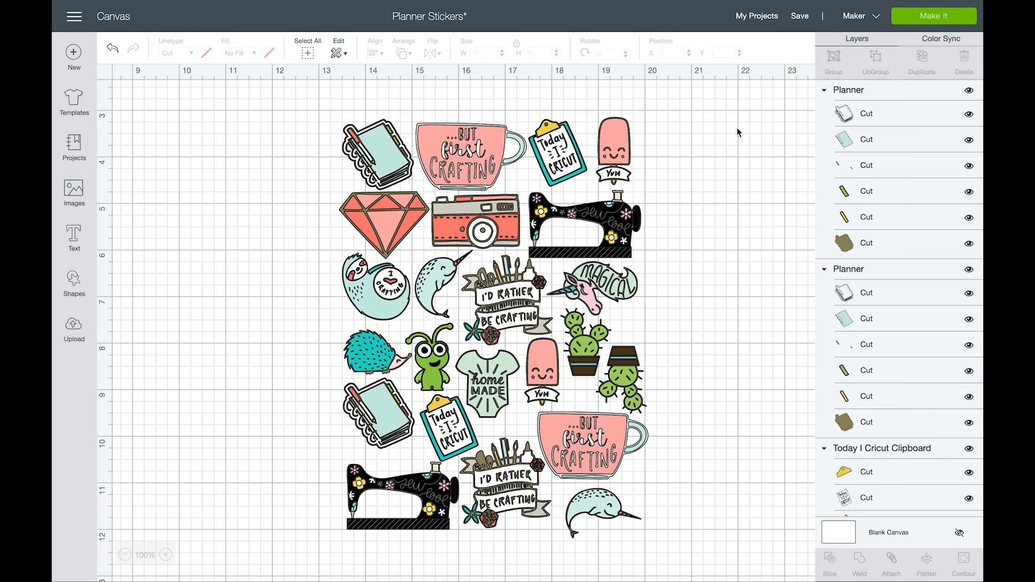
scroll(738, 131, down, 1)
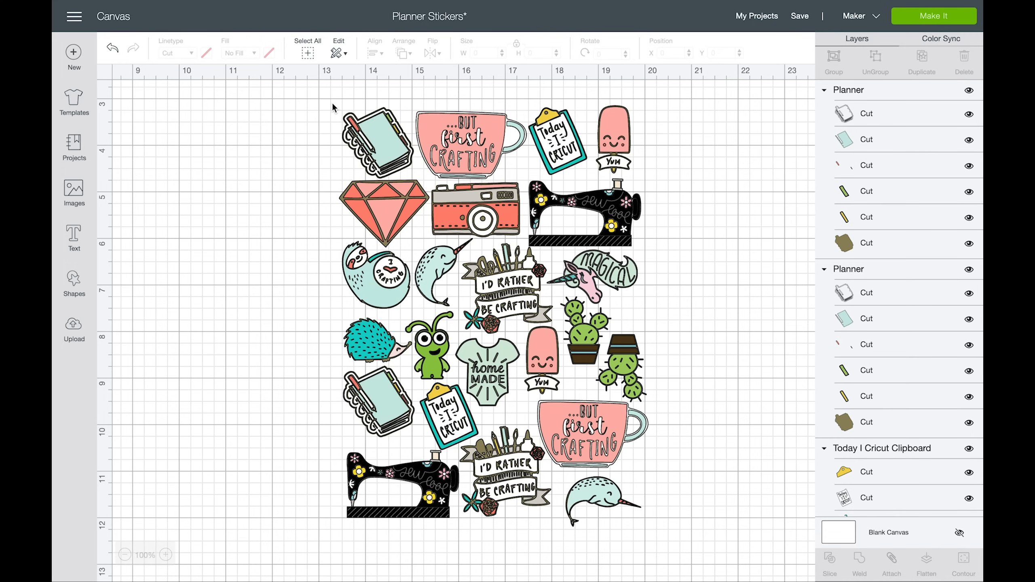
drag(332, 104, 413, 182)
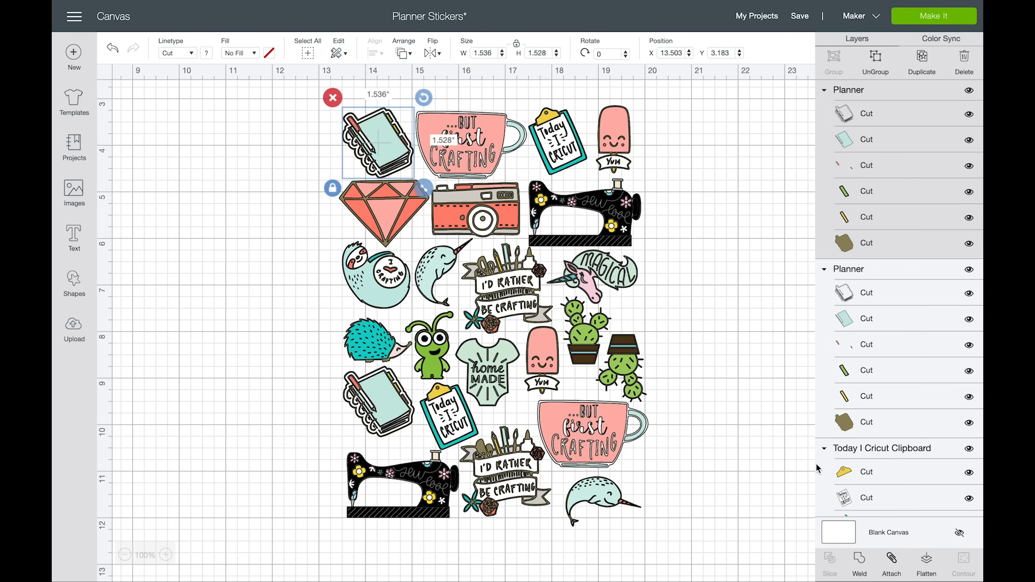
click(753, 406)
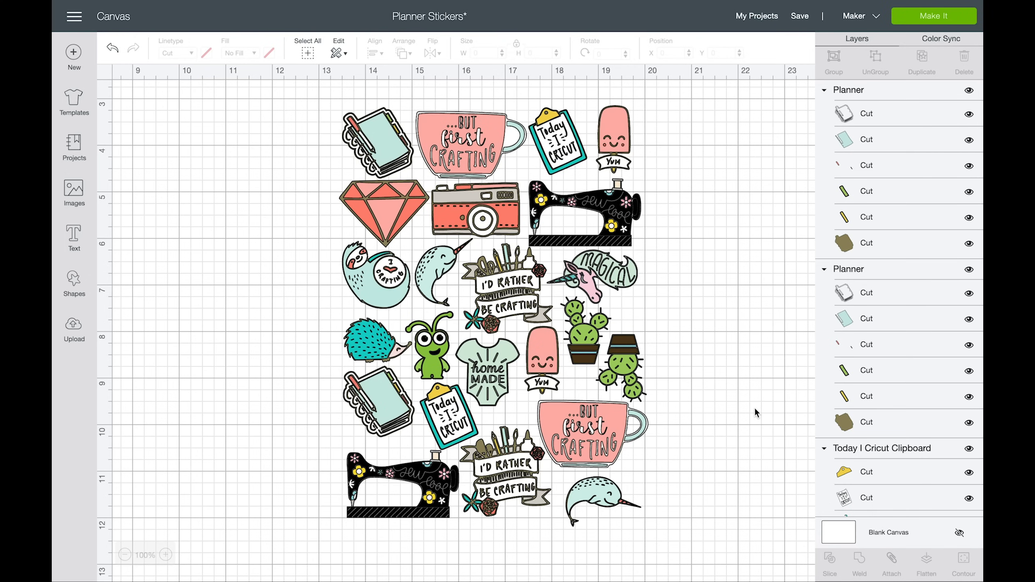
- Flatten each top-row image separately, from the planner to the popsicle, and the upper sewing machine as well
drag(322, 104, 425, 184)
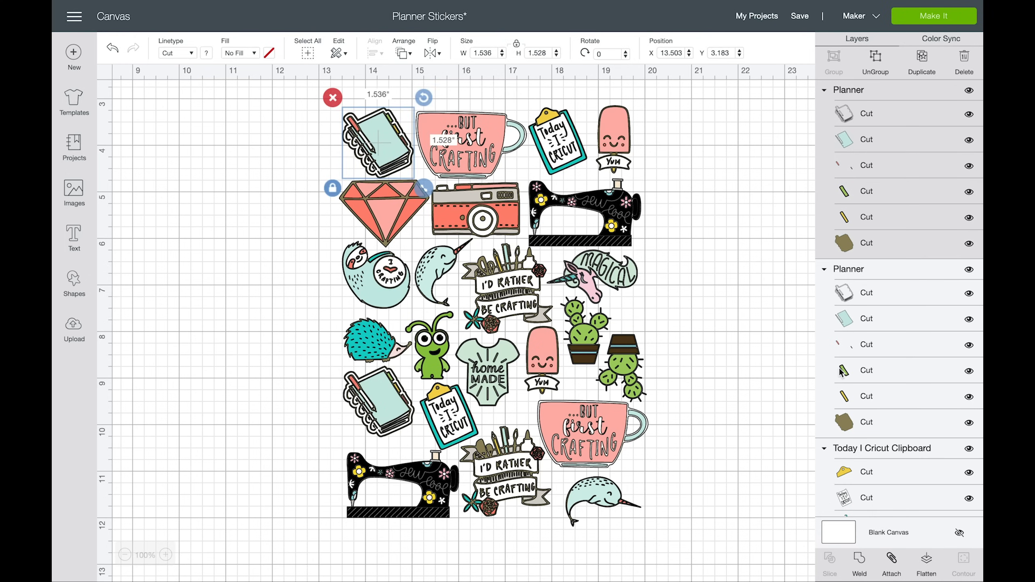
click(926, 560)
click(428, 101)
click(556, 141)
click(546, 213)
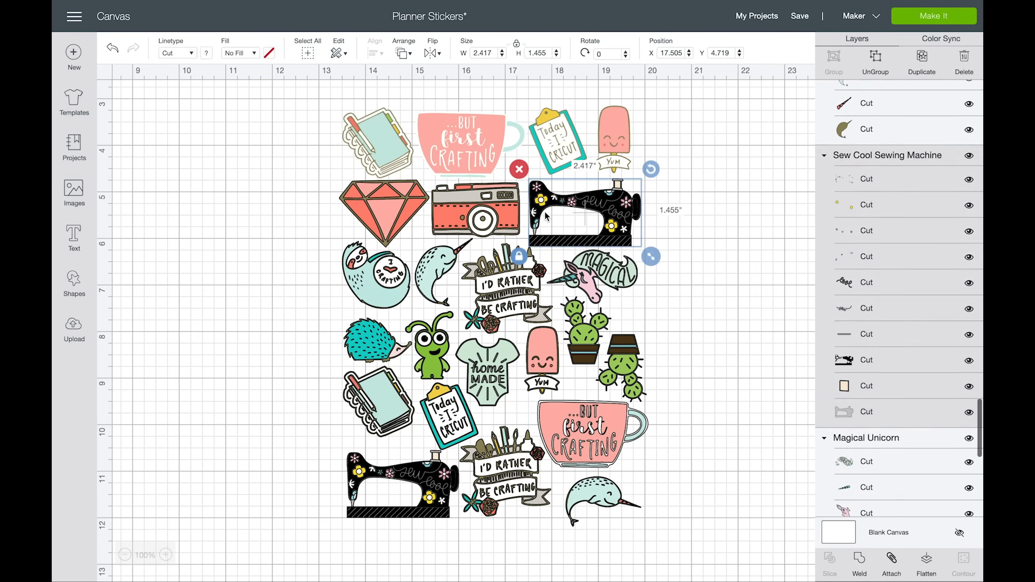
click(925, 559)
- Flatten the camera, the diamond, the sloth and the upper narwhal as separate print-and-cut images
click(475, 209)
click(925, 559)
click(384, 208)
click(925, 559)
click(375, 277)
click(926, 559)
click(438, 274)
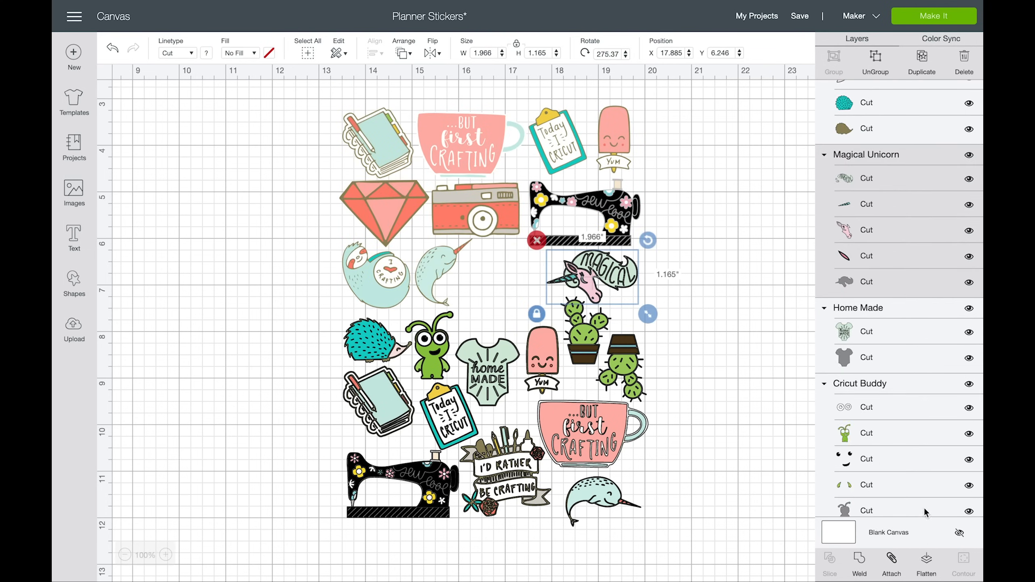
- Flatten the remaining images one by one, from the unicorn down to the lower "I'd Rather Be Crafting" banner and sewing machine
click(545, 375)
click(925, 559)
click(432, 347)
click(448, 416)
click(926, 559)
click(506, 473)
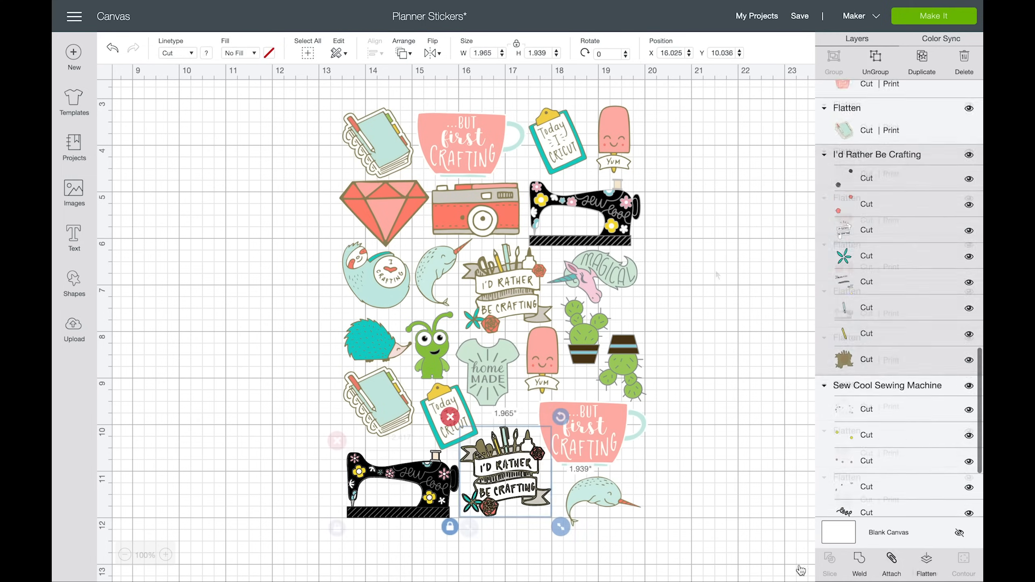
click(402, 485)
click(926, 559)
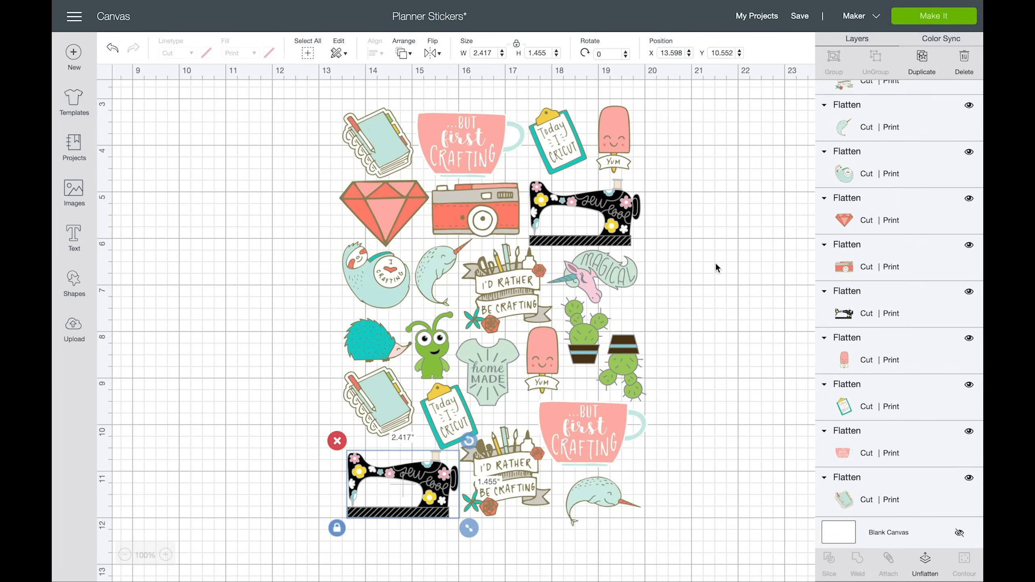
- Check the mat preview, return to the canvas and attach all the flattened stickers together
click(907, 20)
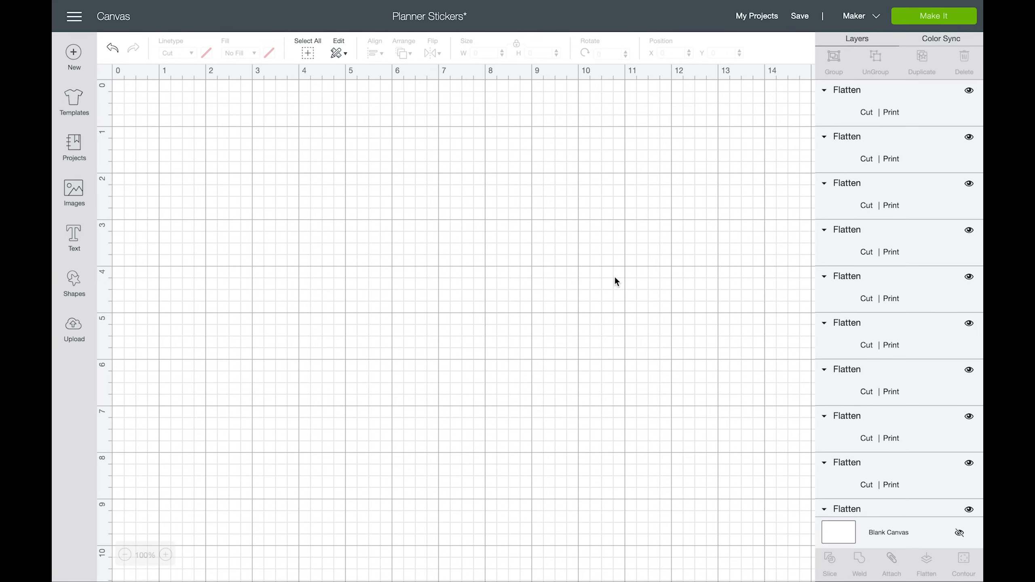
scroll(485, 197, right, 6)
scroll(485, 197, down, 3)
scroll(485, 198, up, 1)
drag(378, 115, 753, 554)
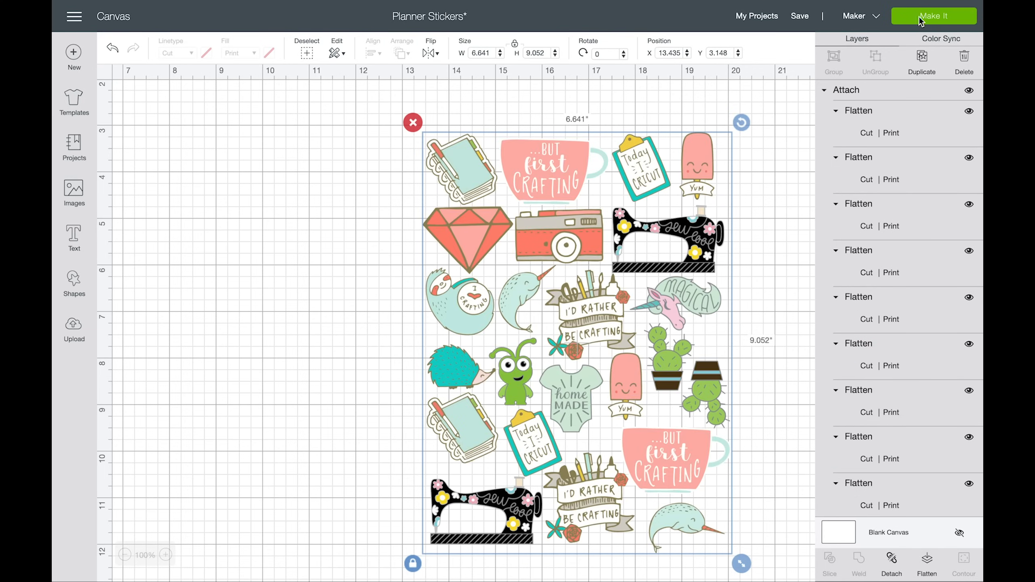
- Examine the attached sticker sheet's layout in the mat preview and go back to the canvas
click(920, 20)
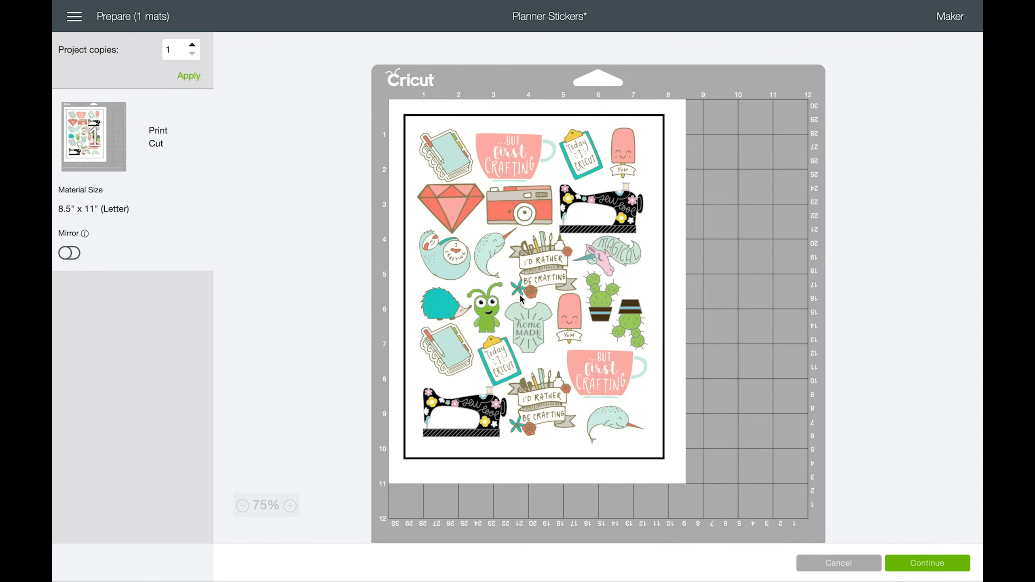
click(825, 567)
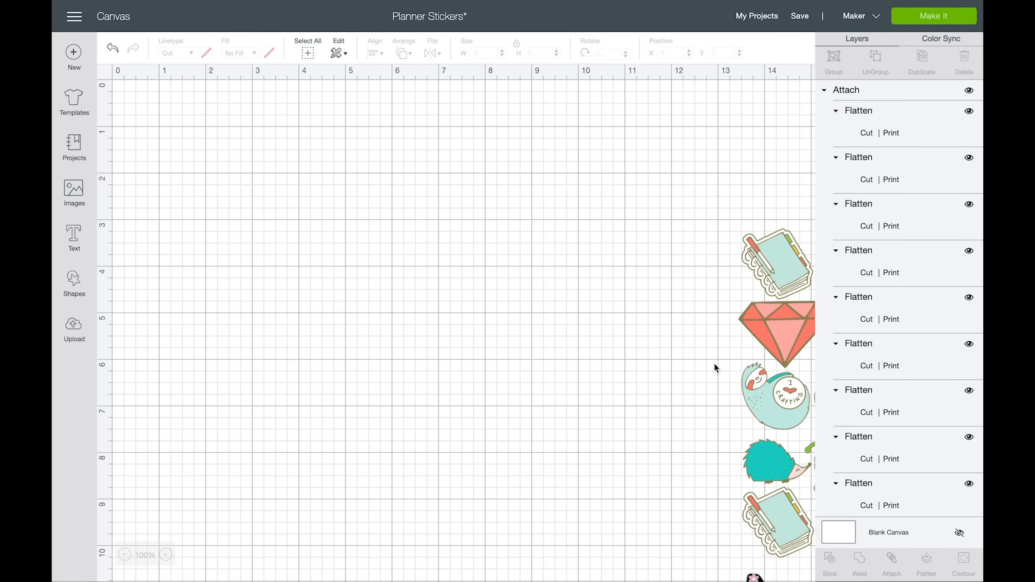
- Undo the attaching and the individual flattening of the stickers so the images have separate cut layers again
scroll(484, 302, right, 5)
scroll(875, 186, down, 10)
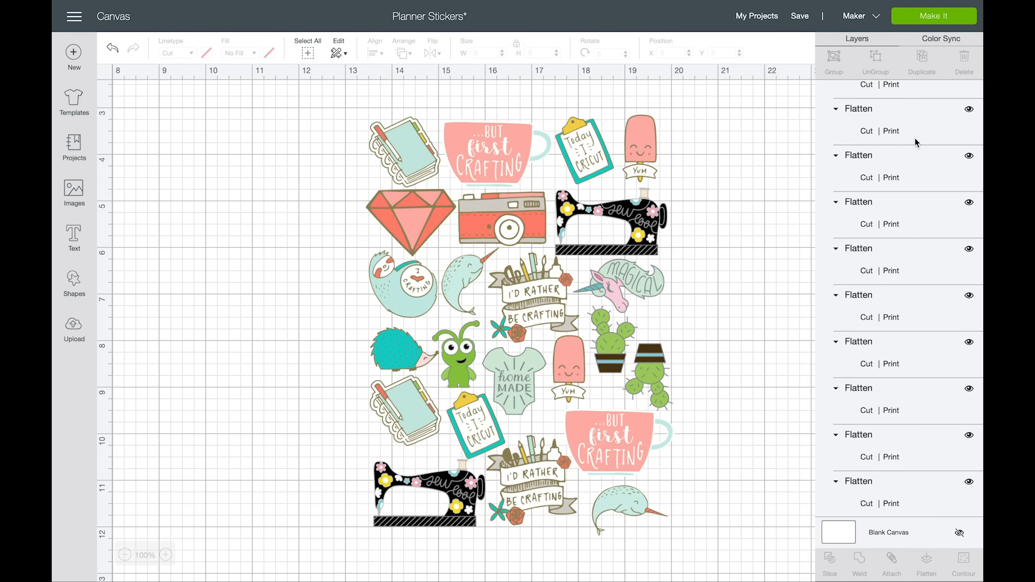
key(ctrl+a)
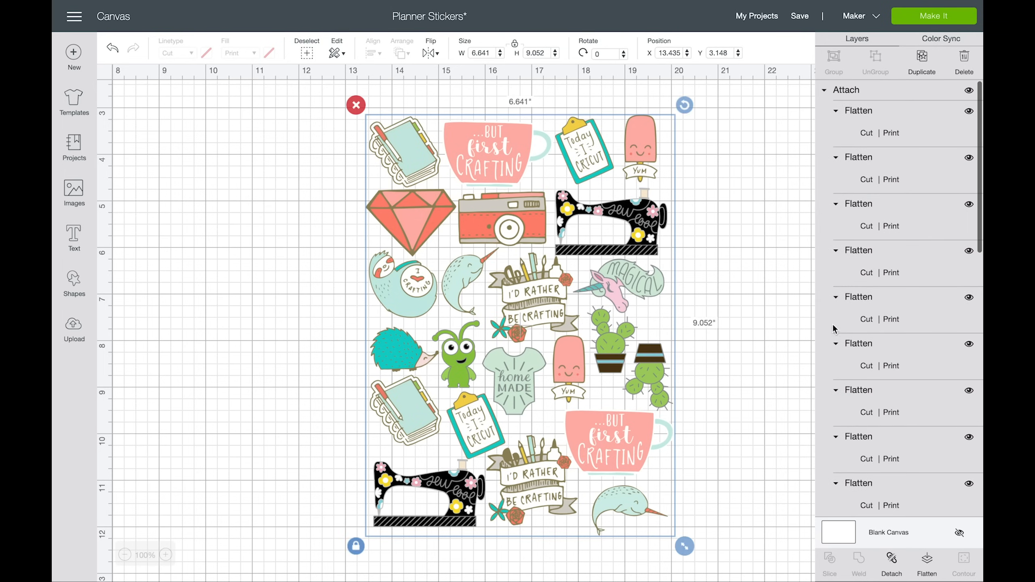
key(ctrl+z)
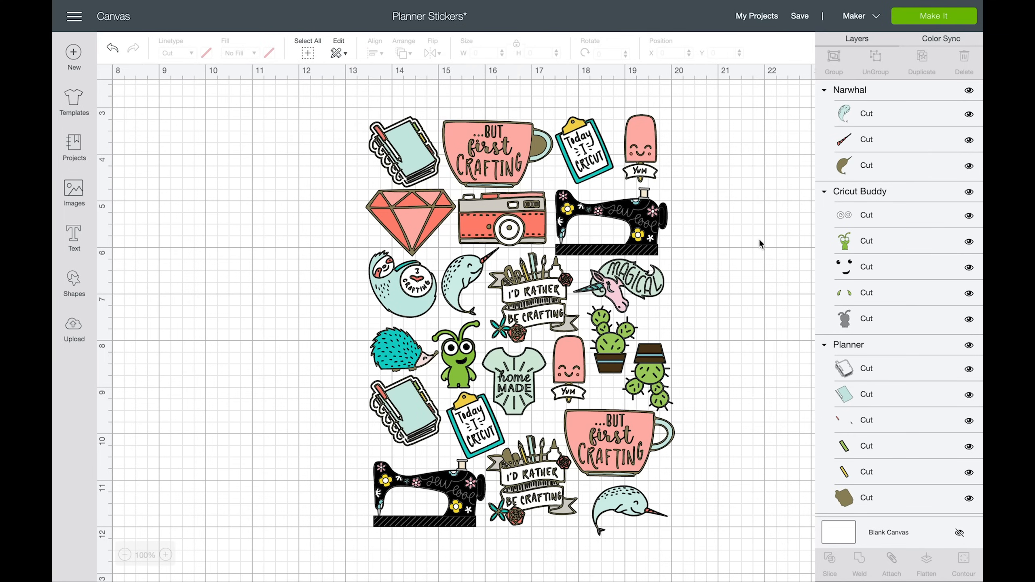
- Flatten the whole sticker arrangement into a single print-and-cut image and save the project
drag(335, 86, 709, 555)
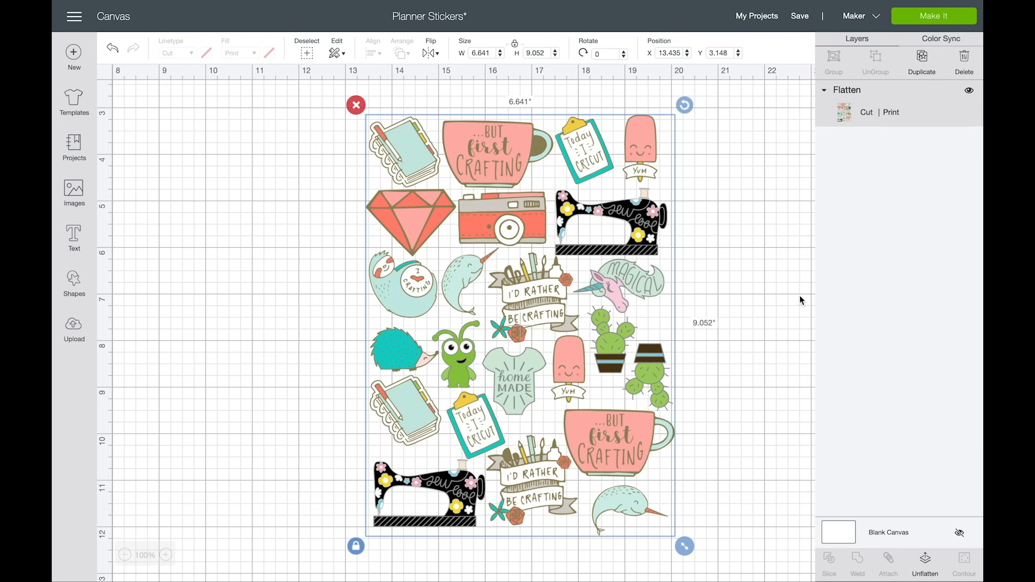
click(774, 257)
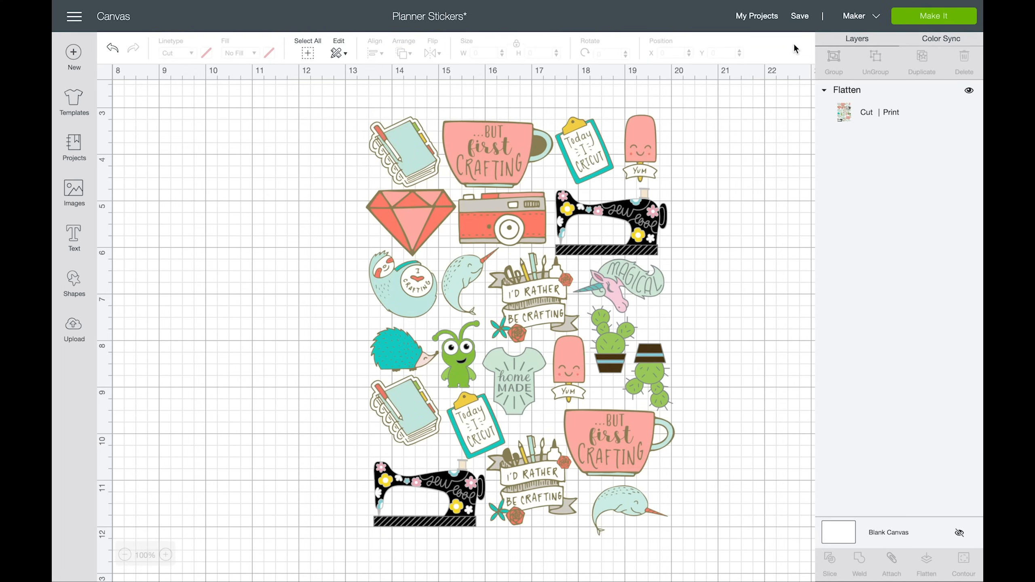
click(800, 16)
click(812, 32)
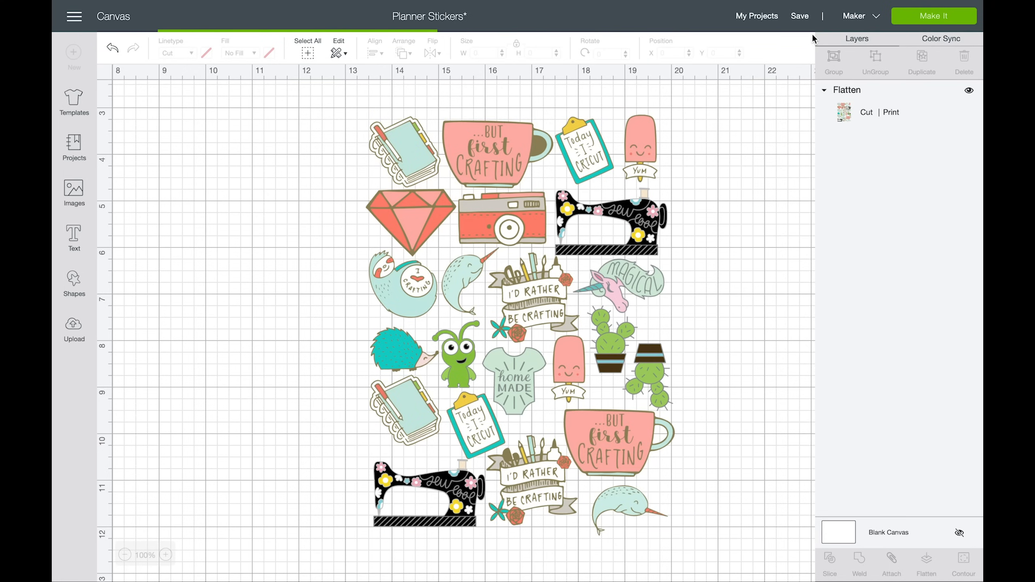
- Send the sticker sheet to print with bleed on through the system dialog and save it as a PDF named Bleed
click(923, 20)
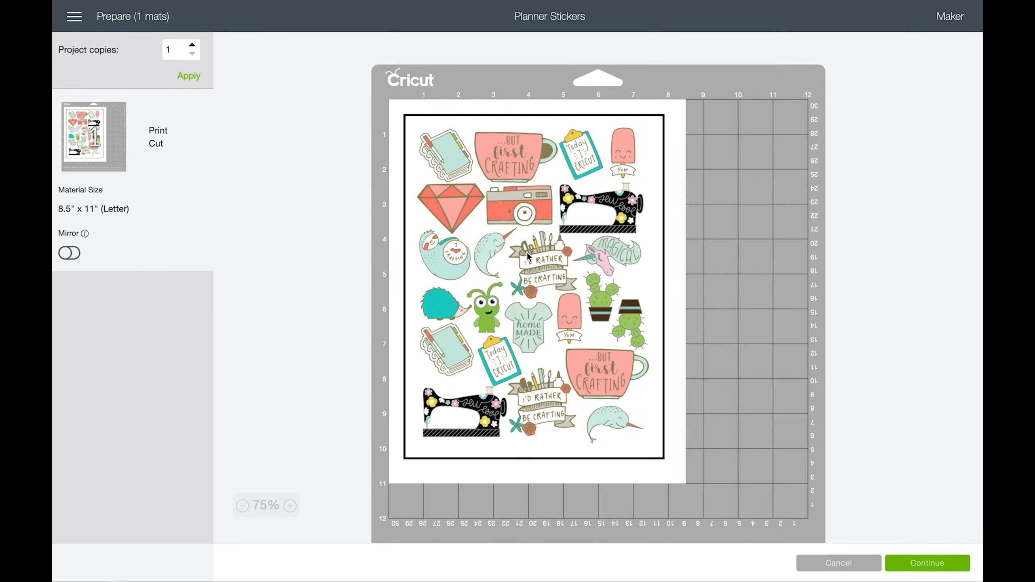
click(918, 566)
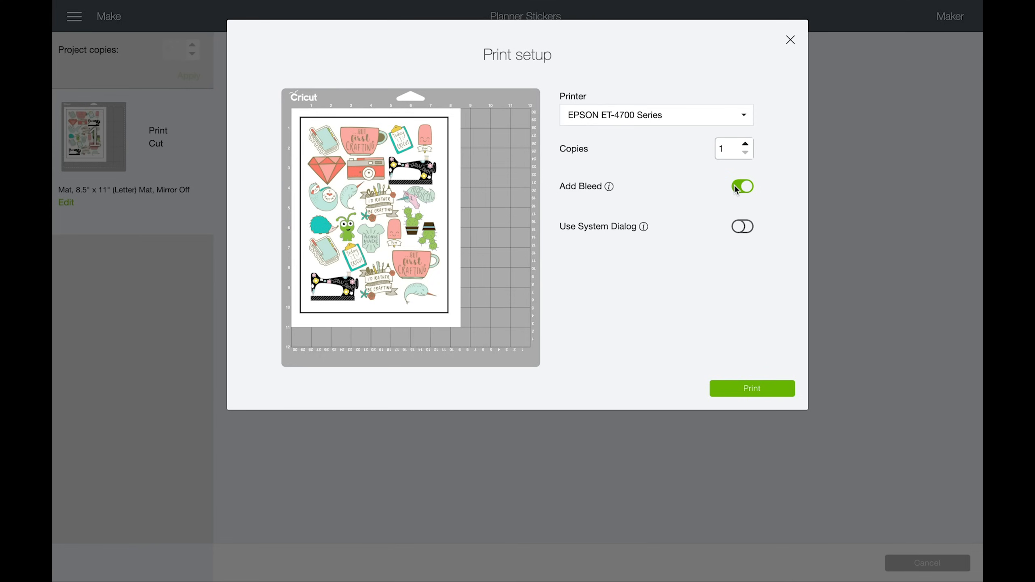
click(741, 226)
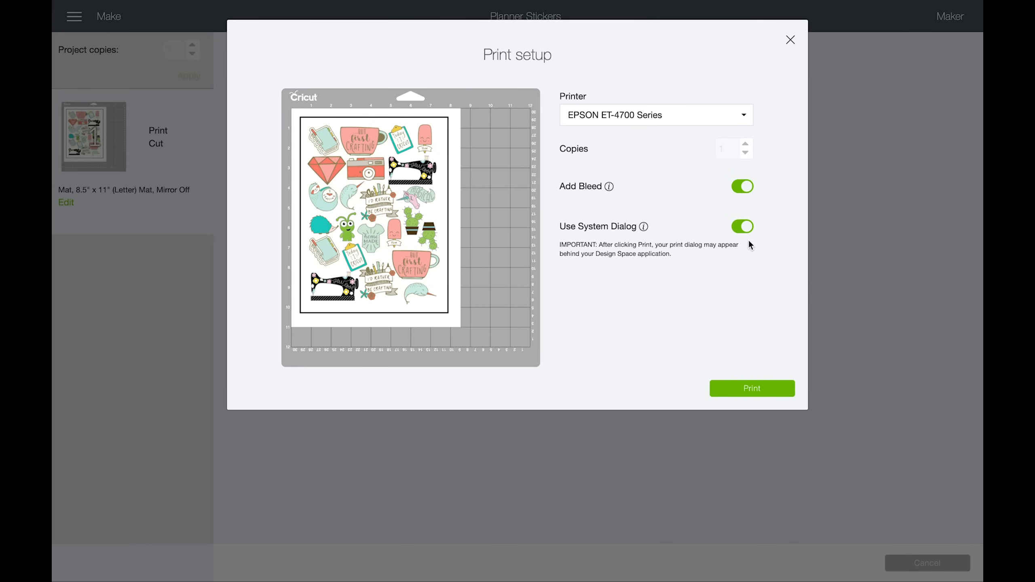
click(727, 389)
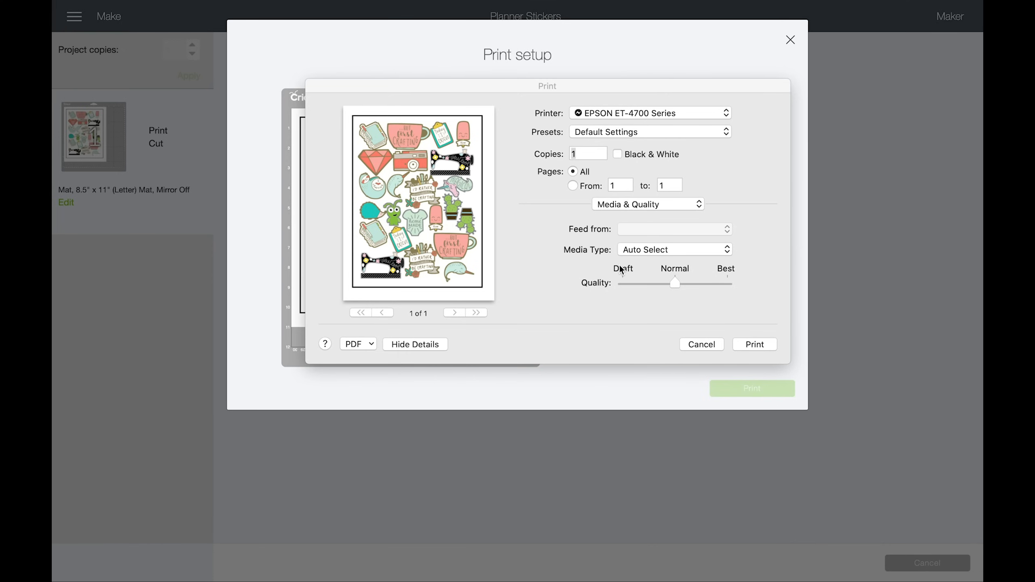
click(370, 345)
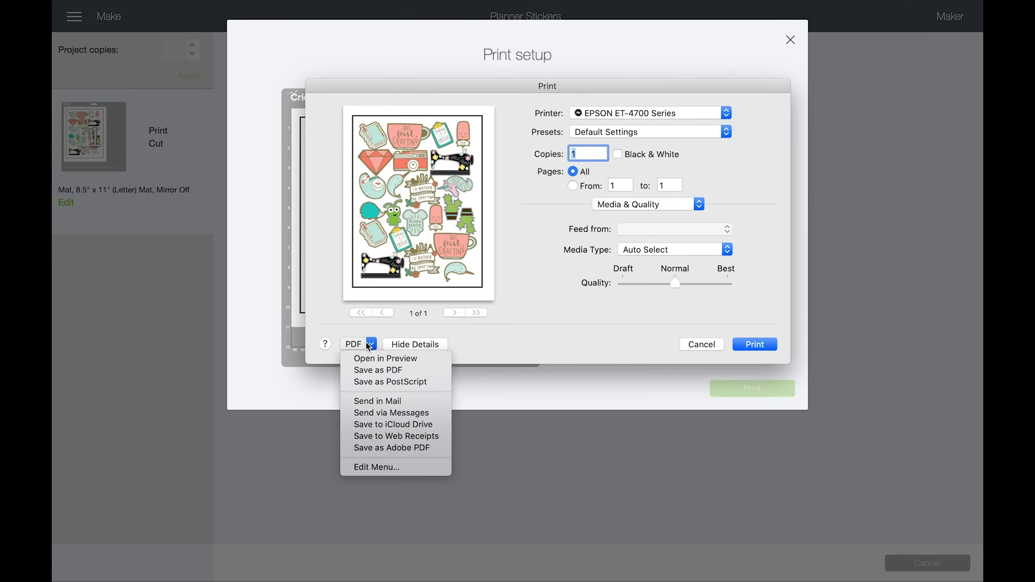
click(369, 371)
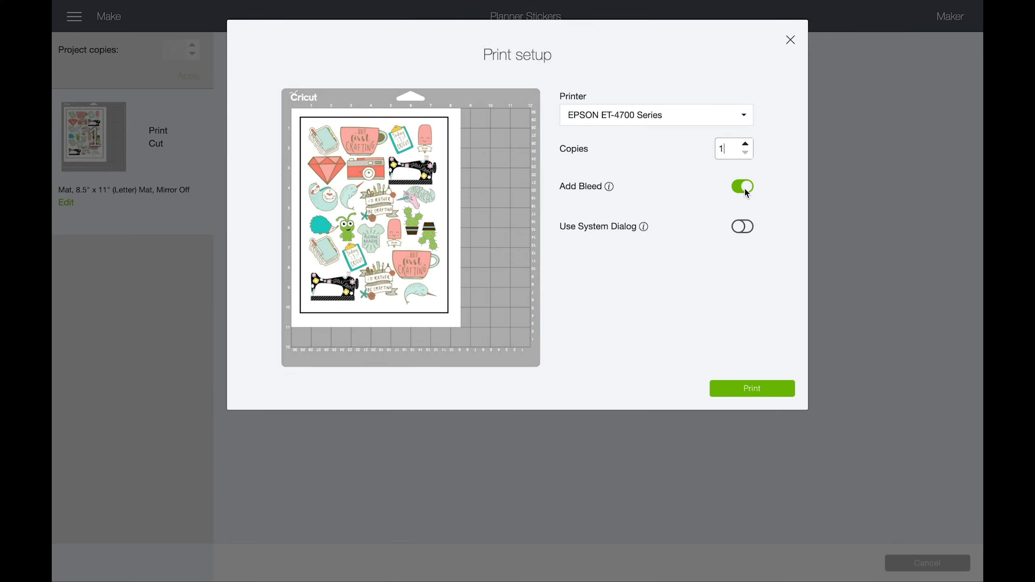
- Turn bleed off, use the system dialog again and save the sheet as a PDF named No Bleed
click(741, 188)
click(744, 227)
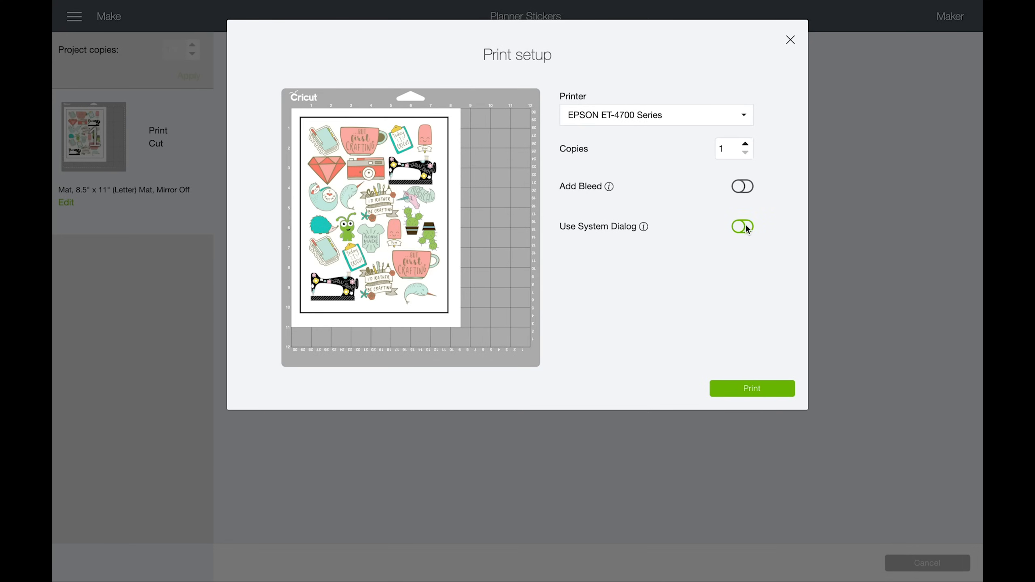
click(752, 390)
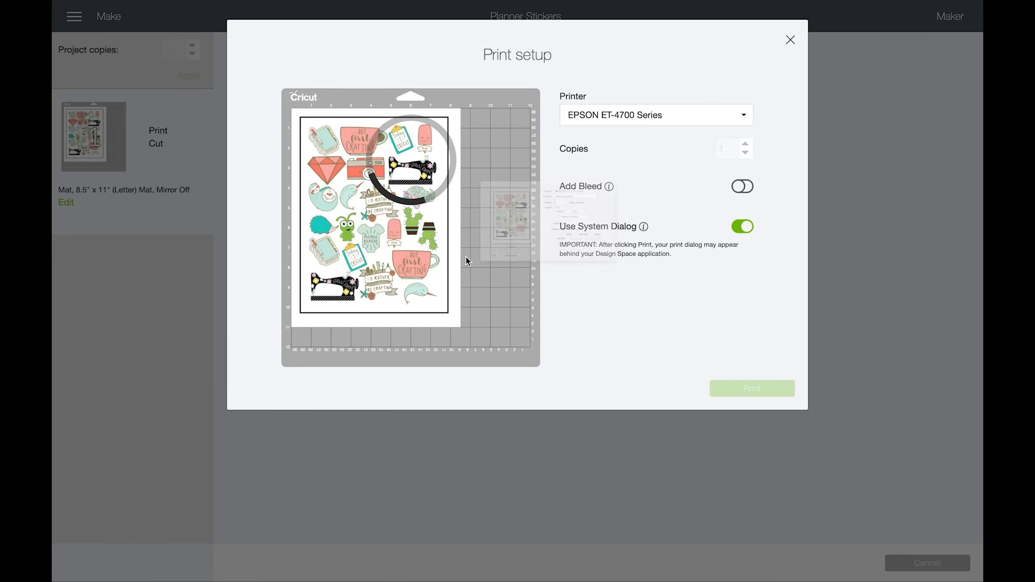
click(355, 343)
click(364, 370)
text(No)
text(Bleed)
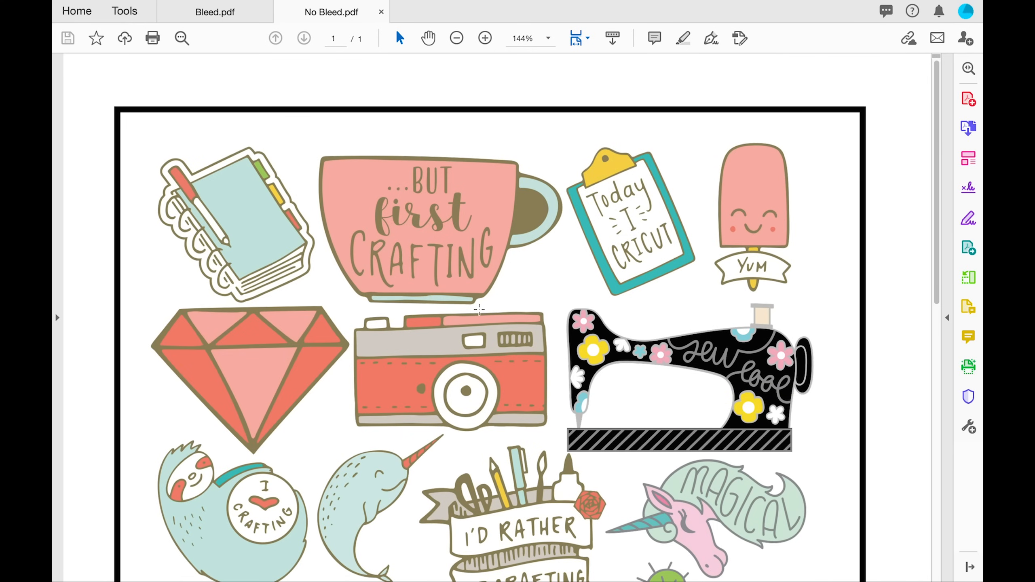
- Examine the sticker outlines in No Bleed.pdf from the upper rows to the lower ones and back
scroll(313, 172, down, 3)
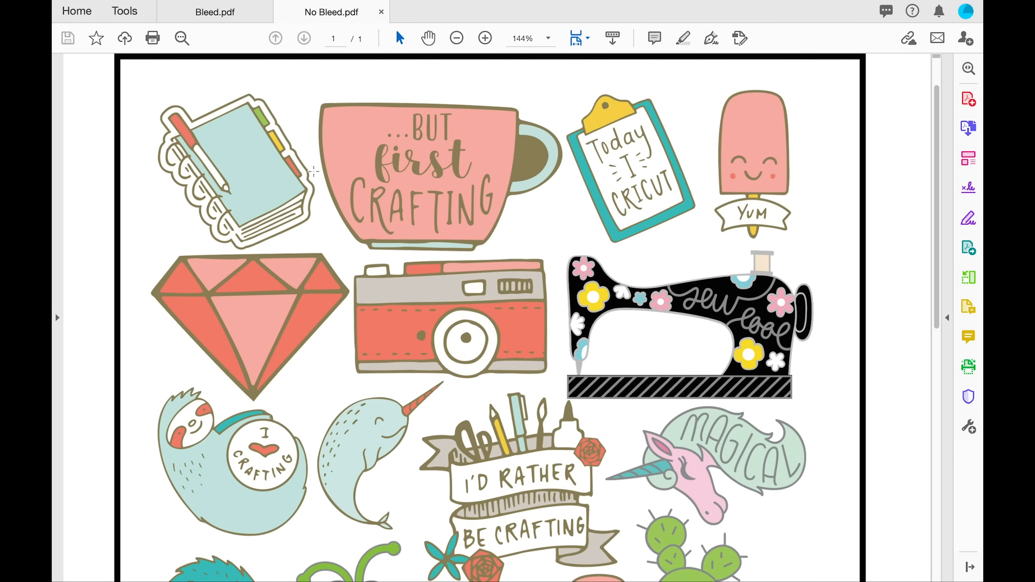
scroll(314, 171, down, 15)
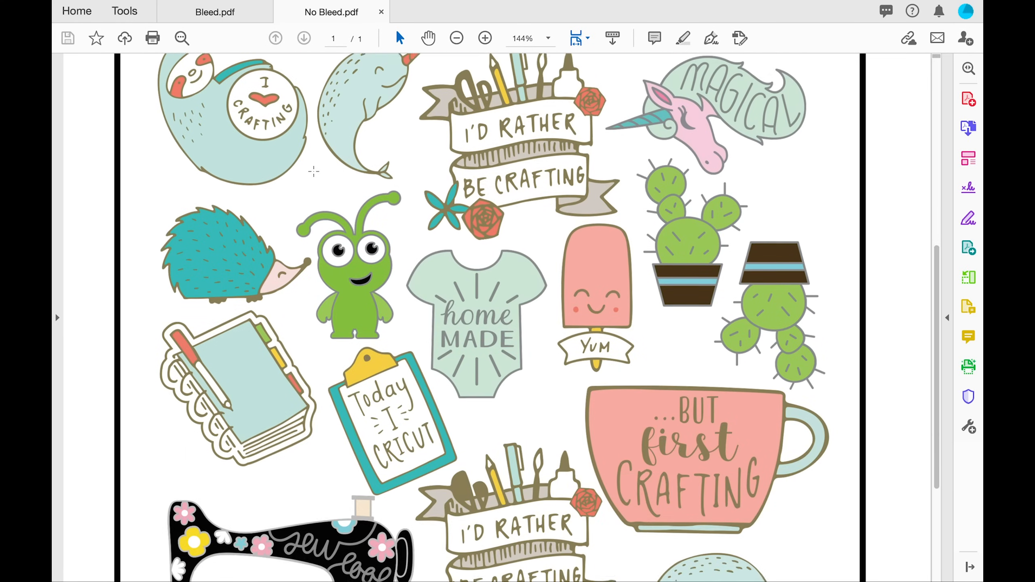
scroll(313, 171, up, 20)
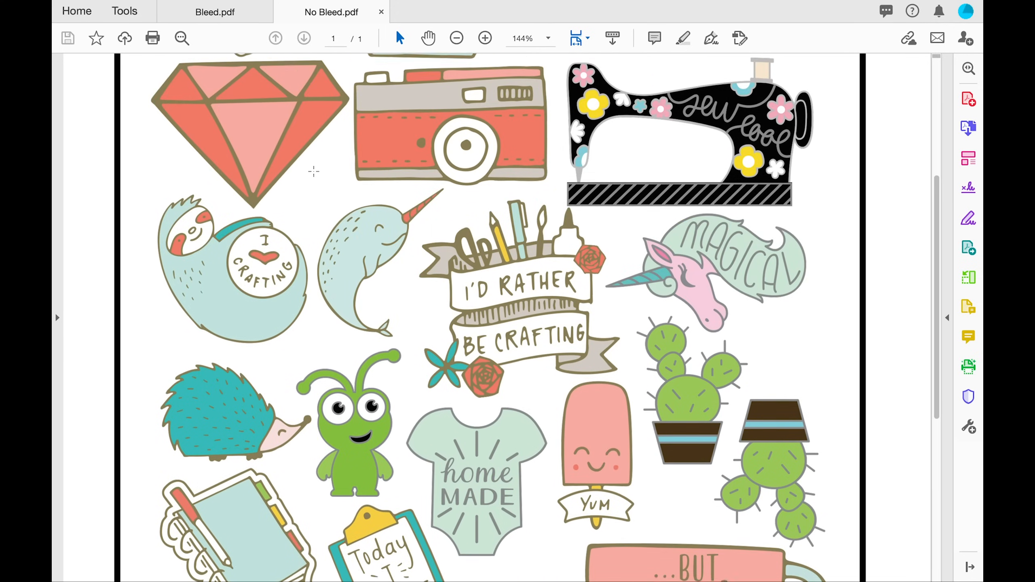
scroll(313, 171, up, 6)
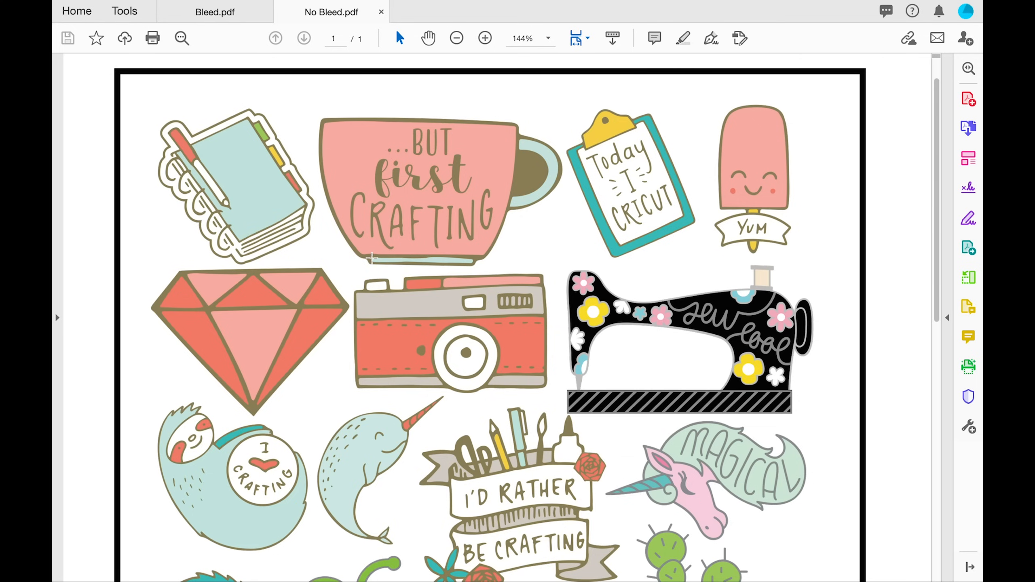
- Switch to Bleed.pdf and examine the sticker edges across the whole sheet against the version without bleed
click(204, 11)
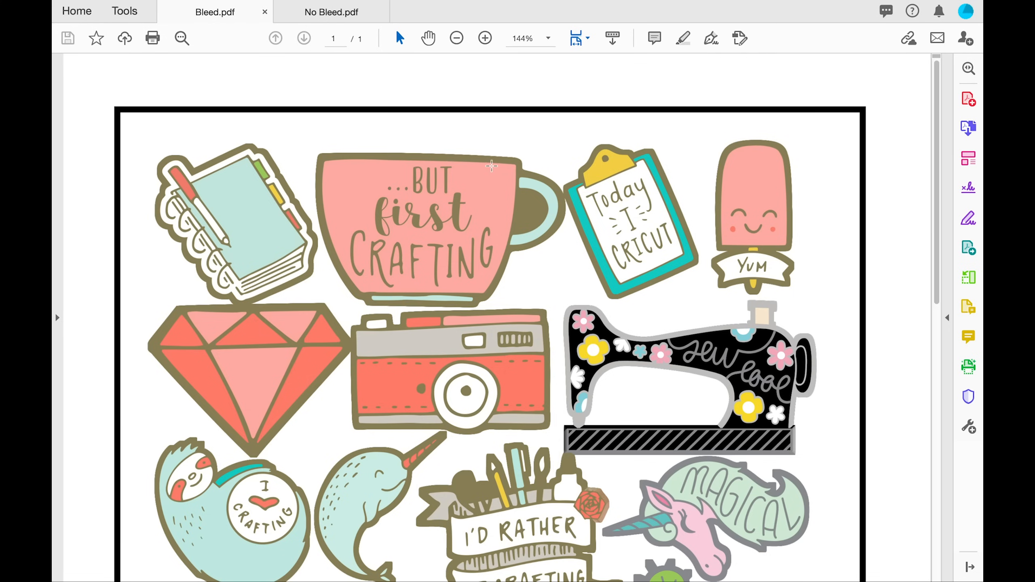
scroll(494, 165, down, 3)
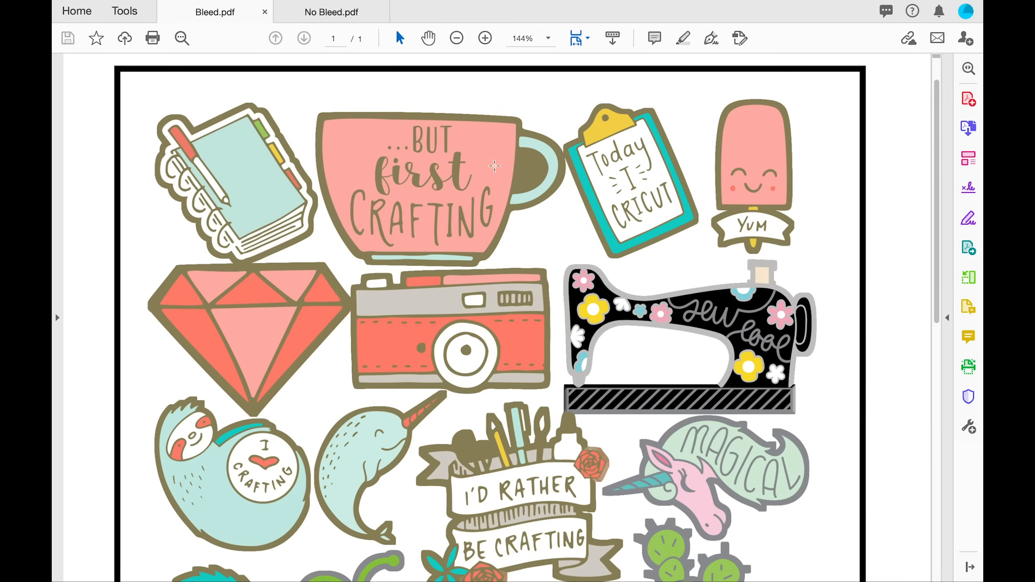
scroll(495, 165, down, 8)
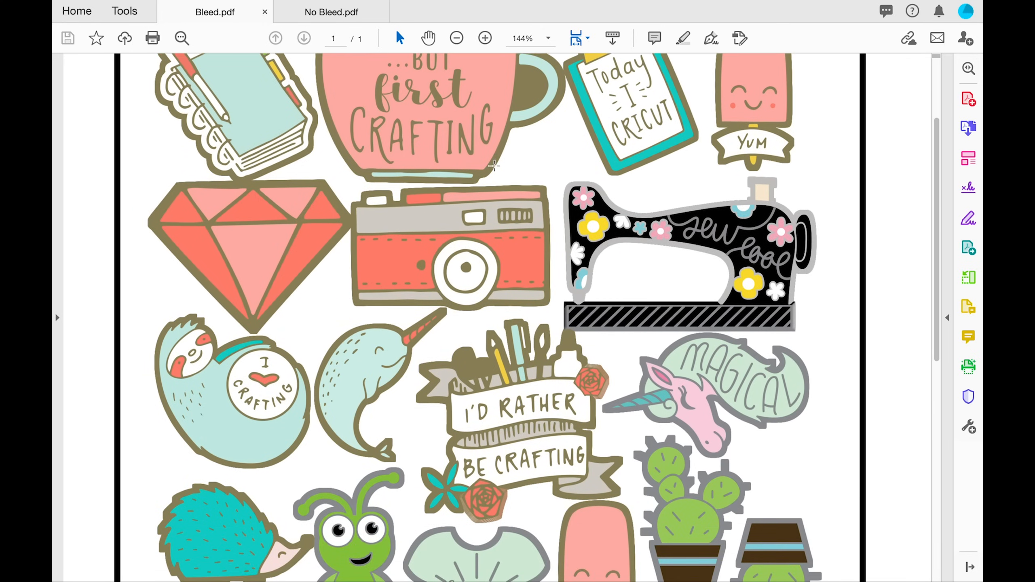
scroll(494, 165, down, 14)
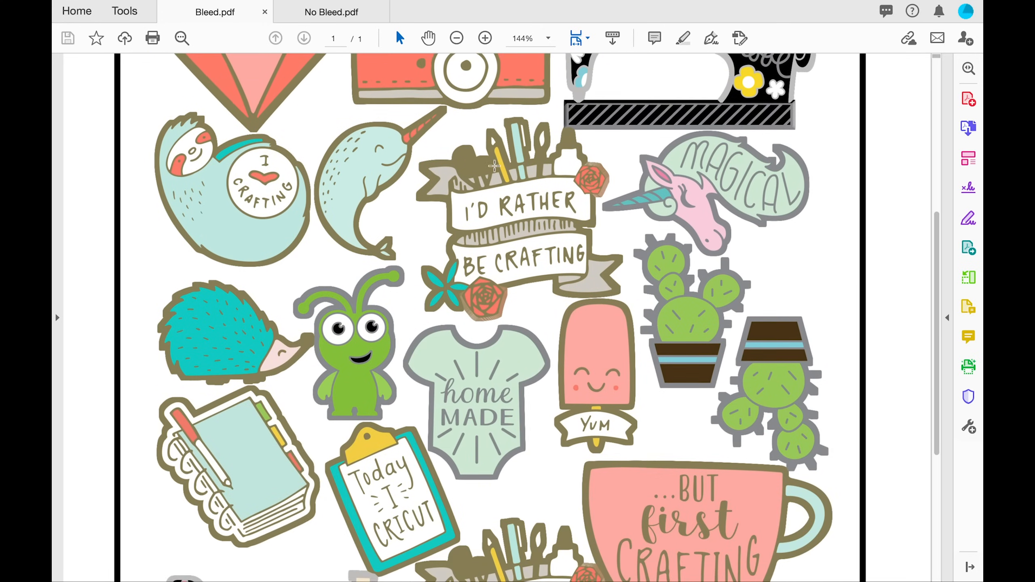
scroll(356, 305, down, 8)
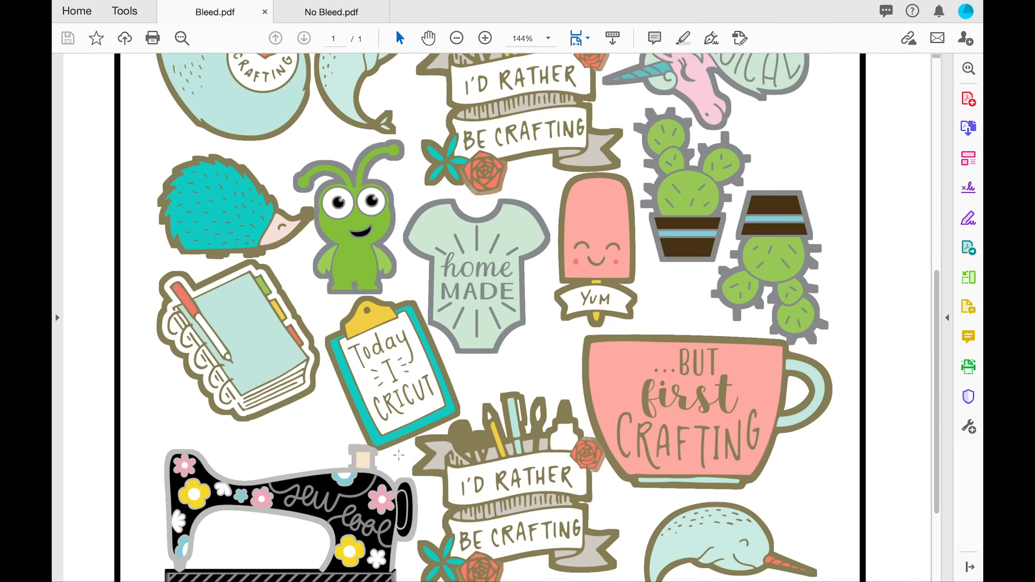
scroll(398, 454, down, 3)
scroll(398, 454, up, 4)
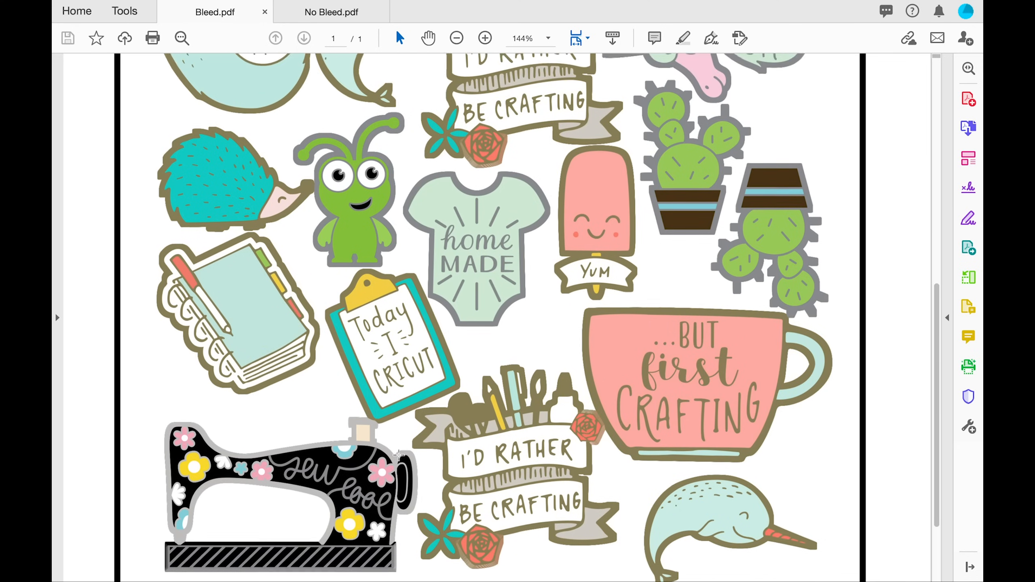
scroll(399, 455, up, 5)
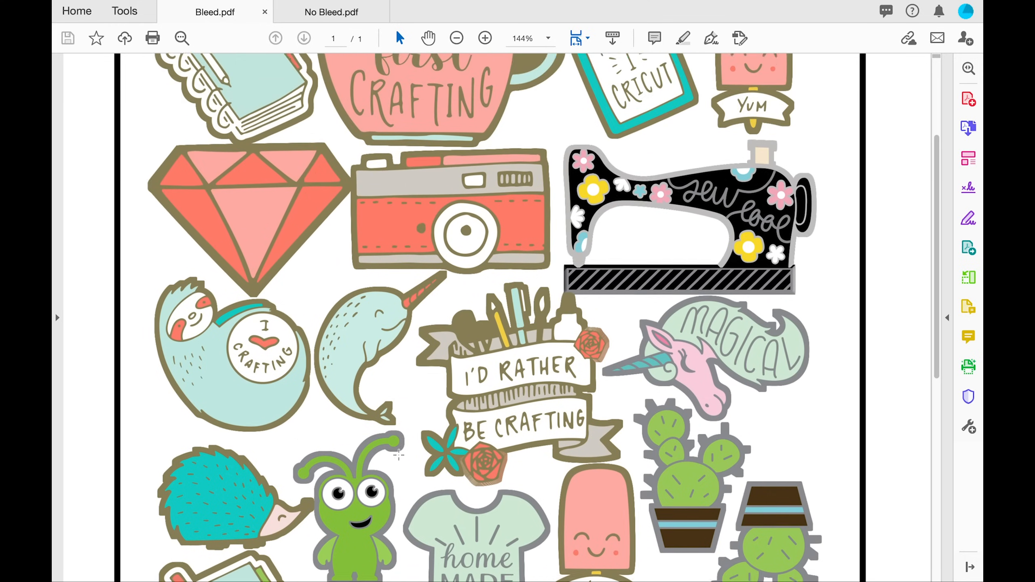
scroll(398, 455, up, 3)
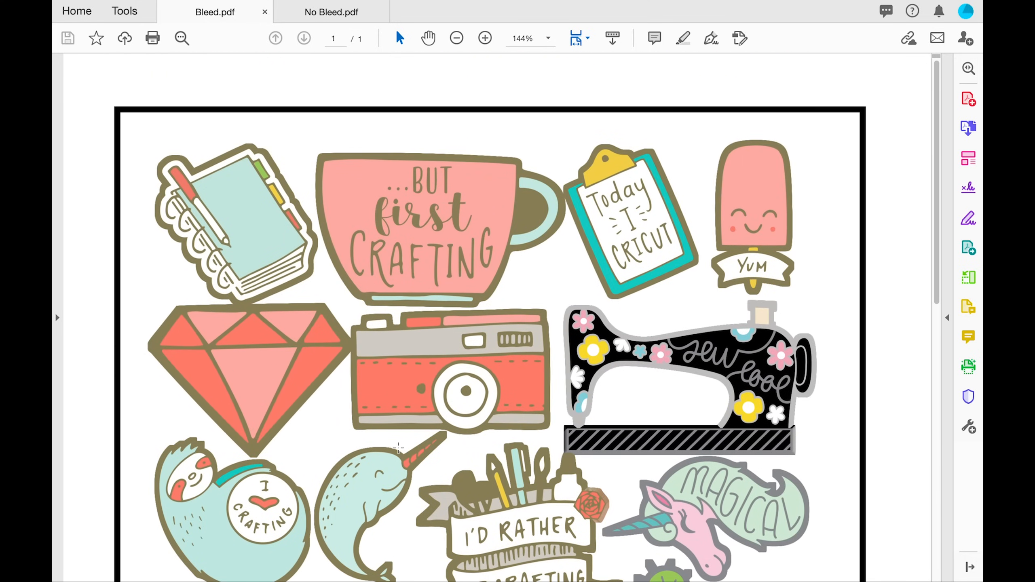
- Return to Cricut Design Space and send the sheet to the EPSON ET-4700 Series with bleed on, using the system print dialog
mouse_move(114, 5)
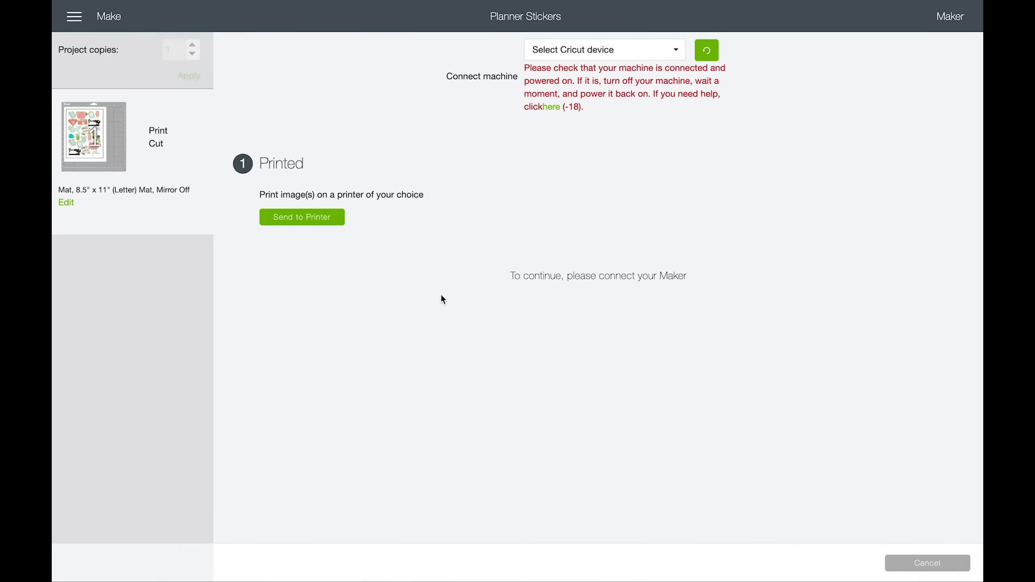
click(315, 216)
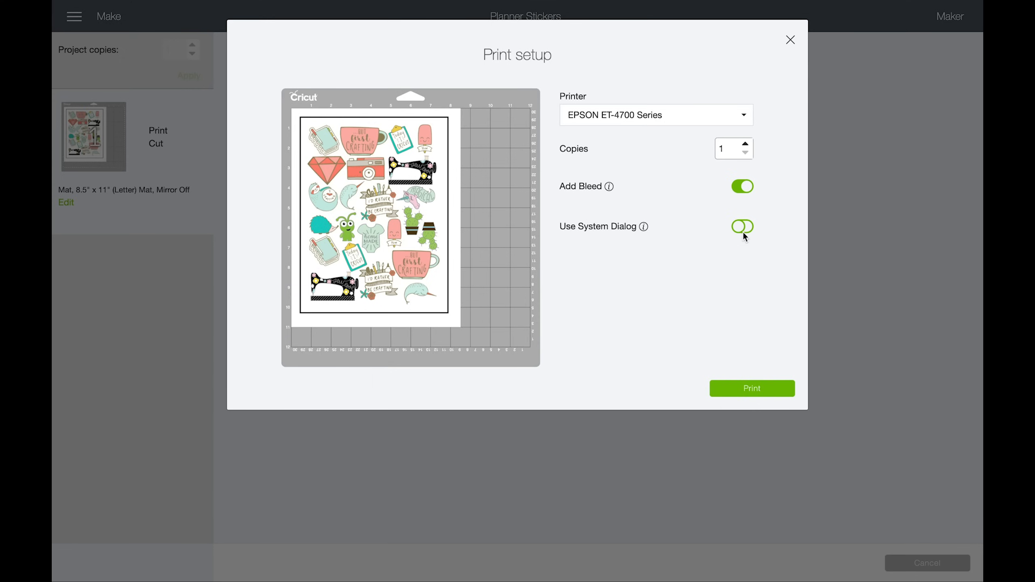
click(743, 229)
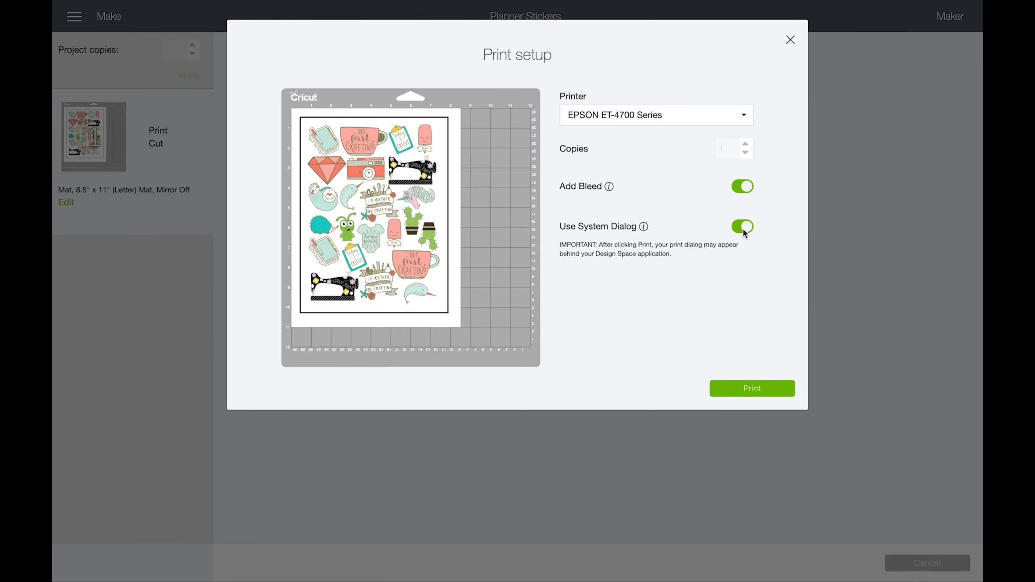
click(612, 125)
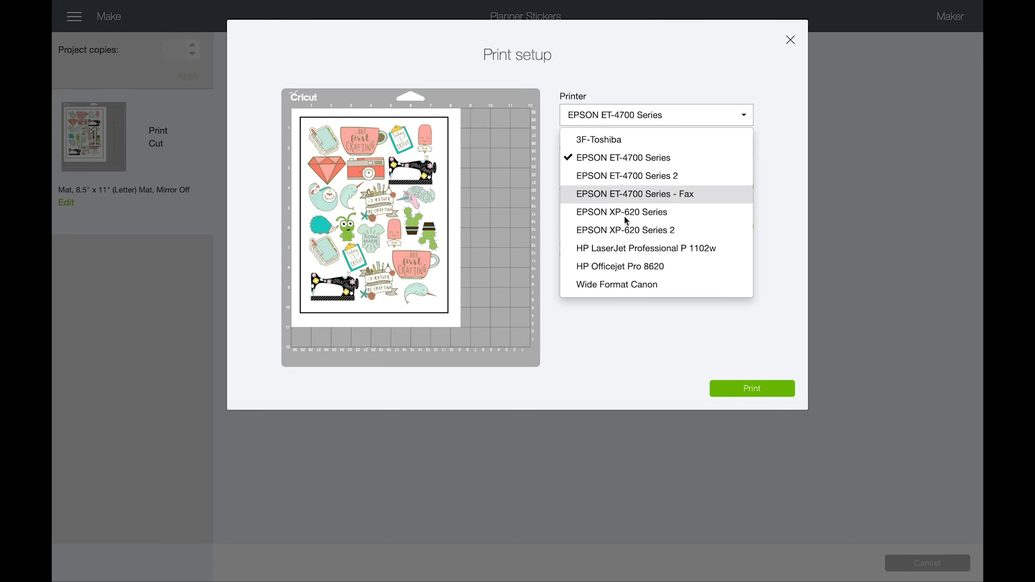
click(612, 81)
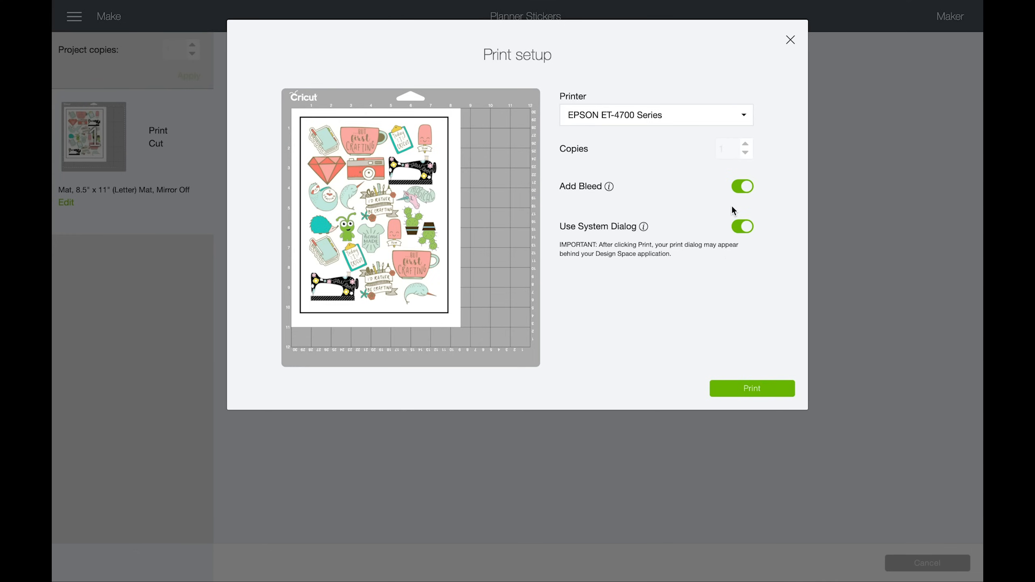
click(737, 391)
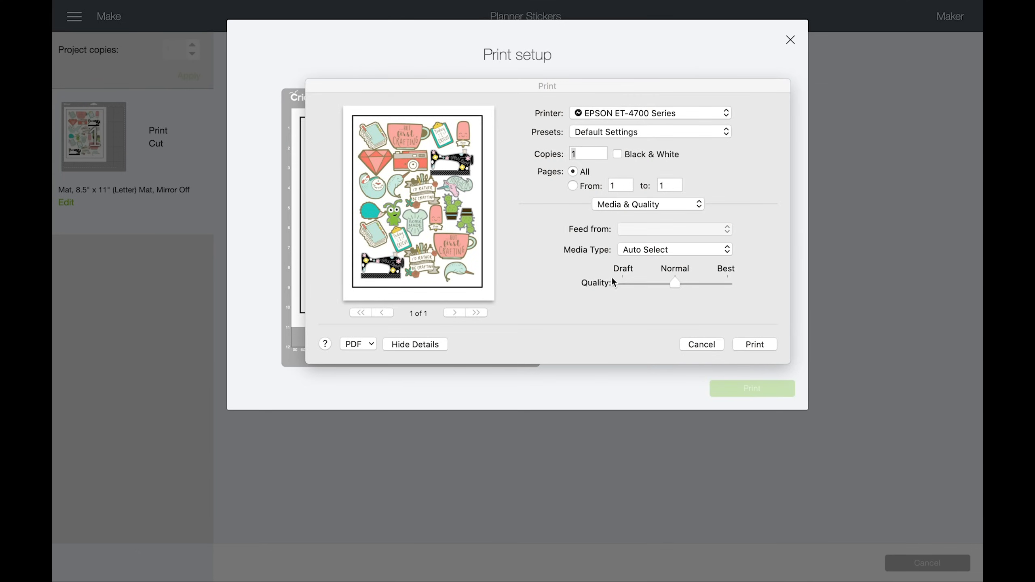
click(369, 343)
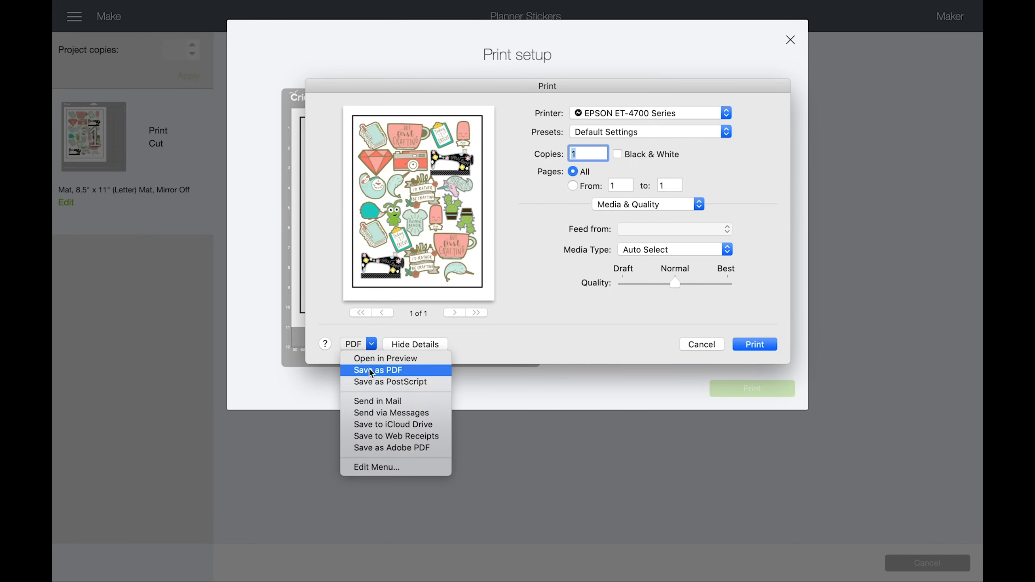
click(371, 343)
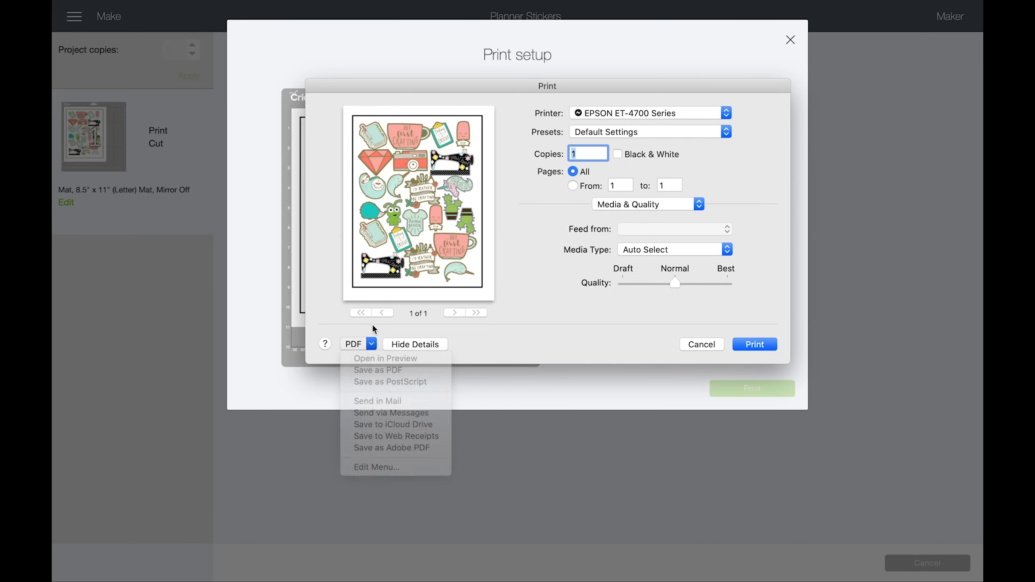
click(723, 114)
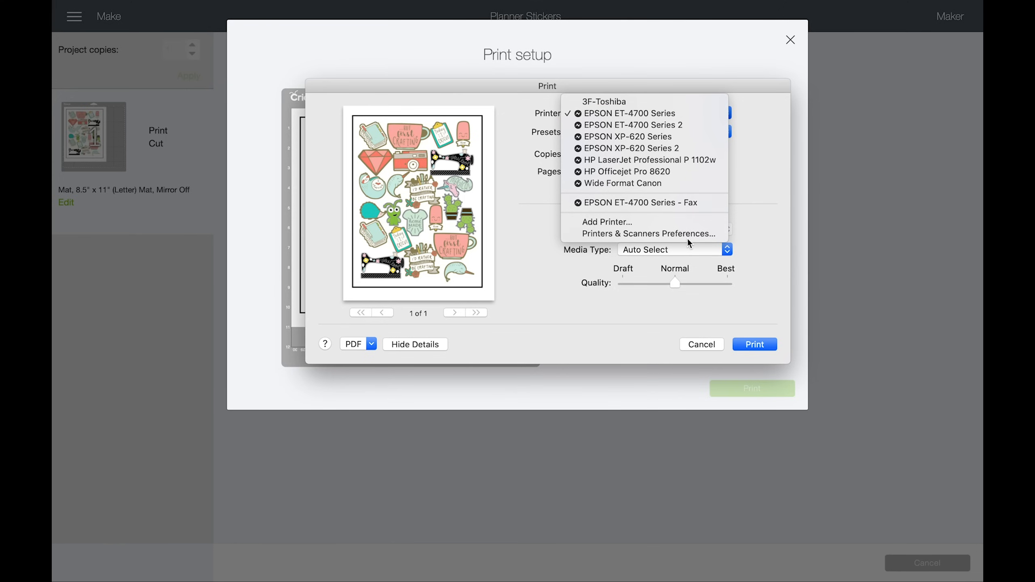
click(757, 114)
- Save the print output as a PDF named Planner Stickers on the Desktop
click(372, 344)
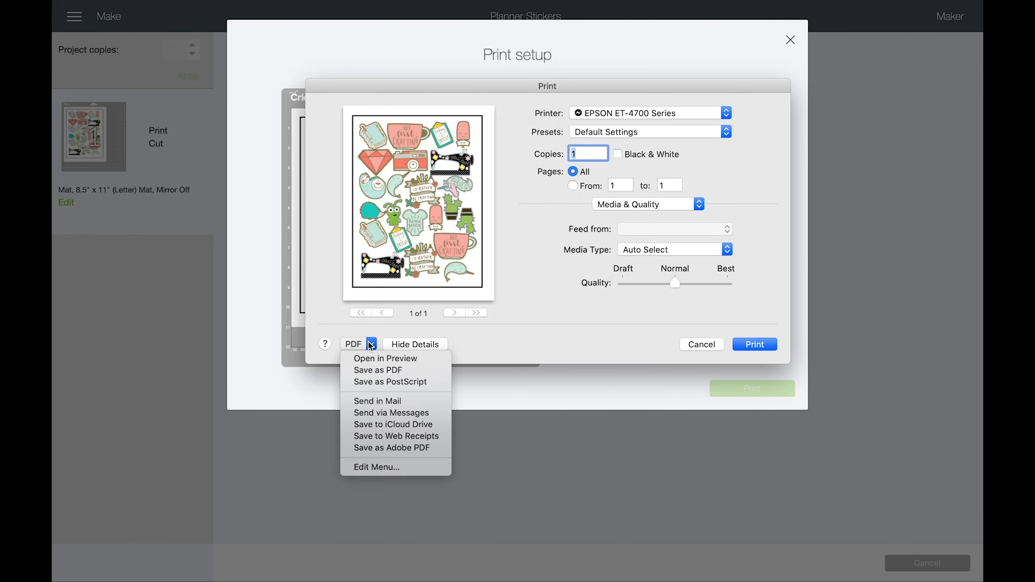
click(374, 370)
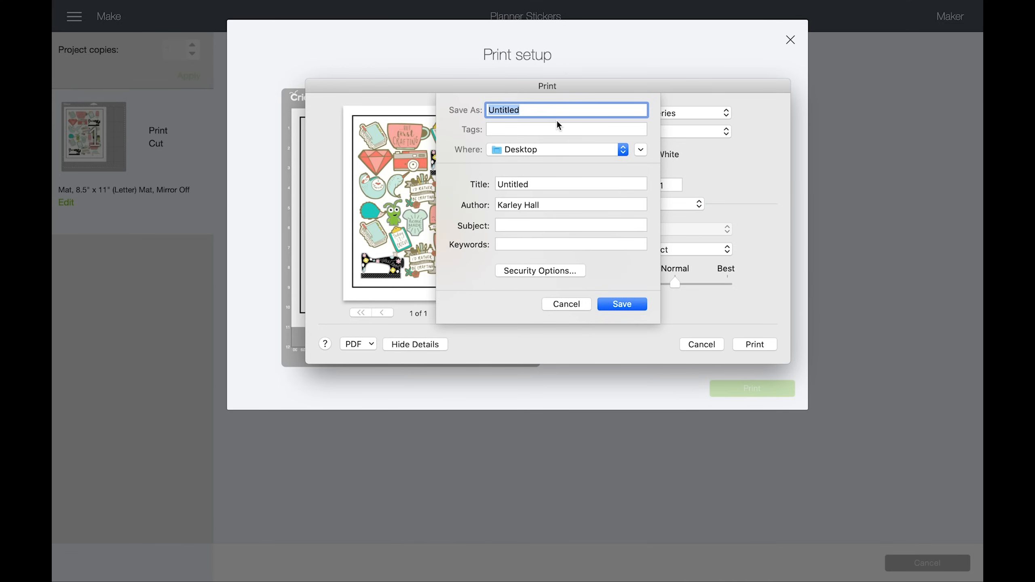
key(BackSpace)
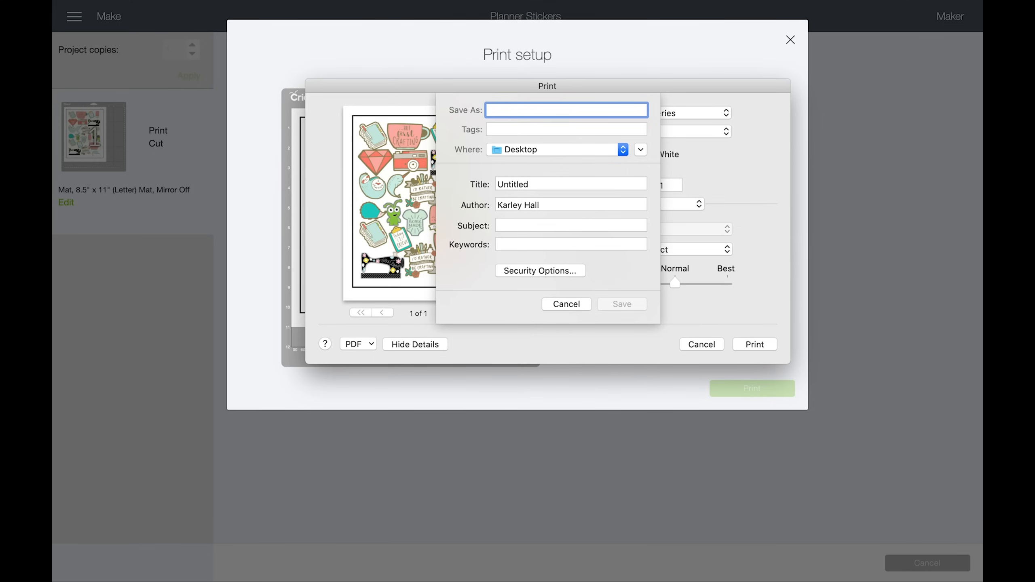
text(Planner S)
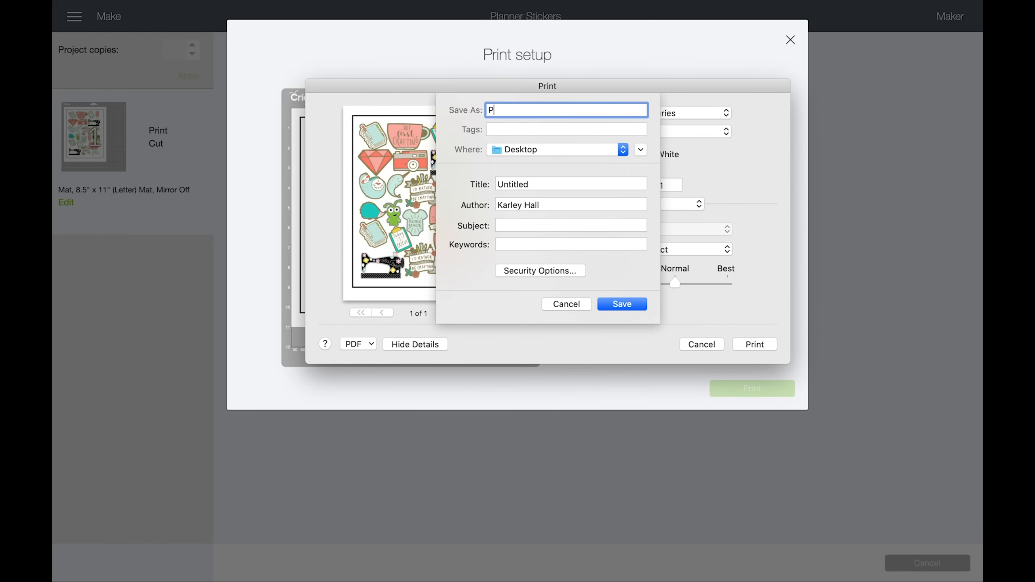
text(tickers)
key(Return)
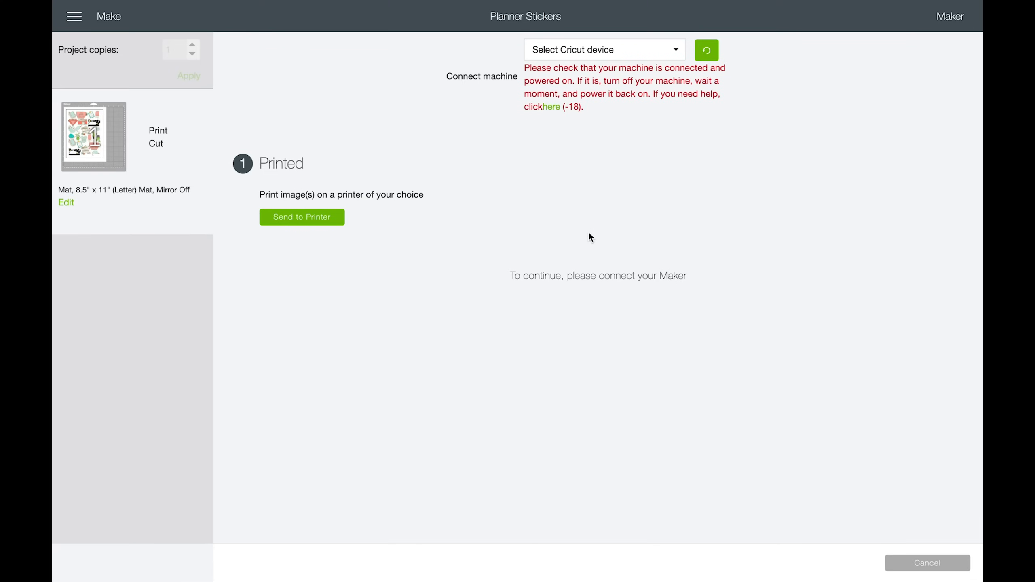
- Leave the full-screen view, switch to the Desktop folder in Finder and open the Planner Stickers PDF
mouse_move(104, 3)
click(87, 21)
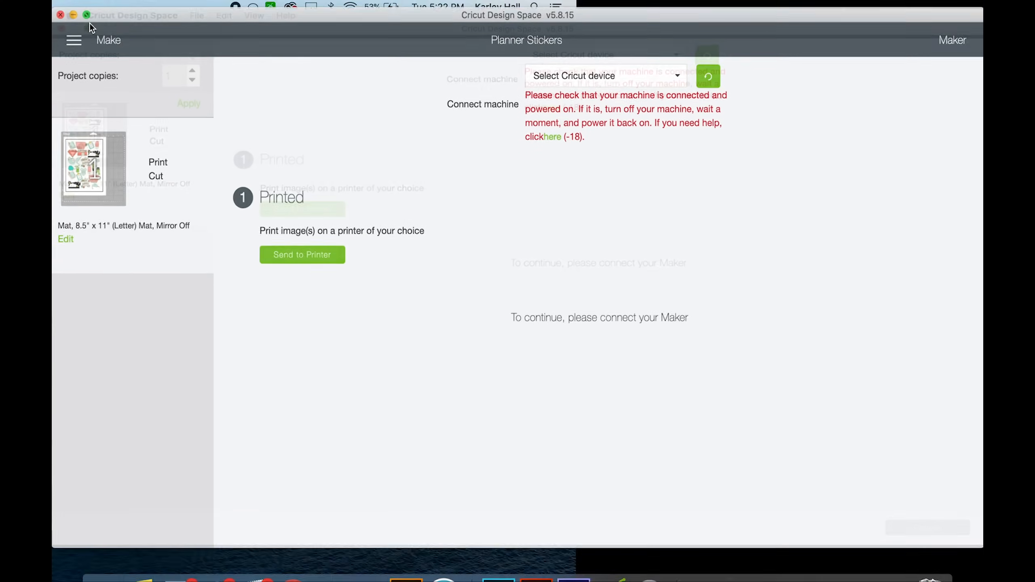
click(116, 570)
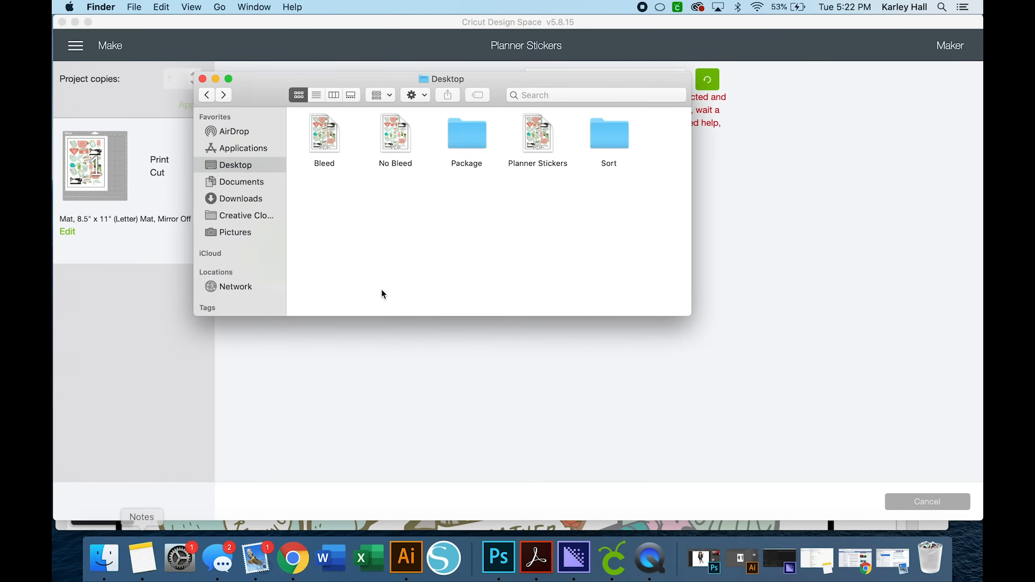
click(543, 137)
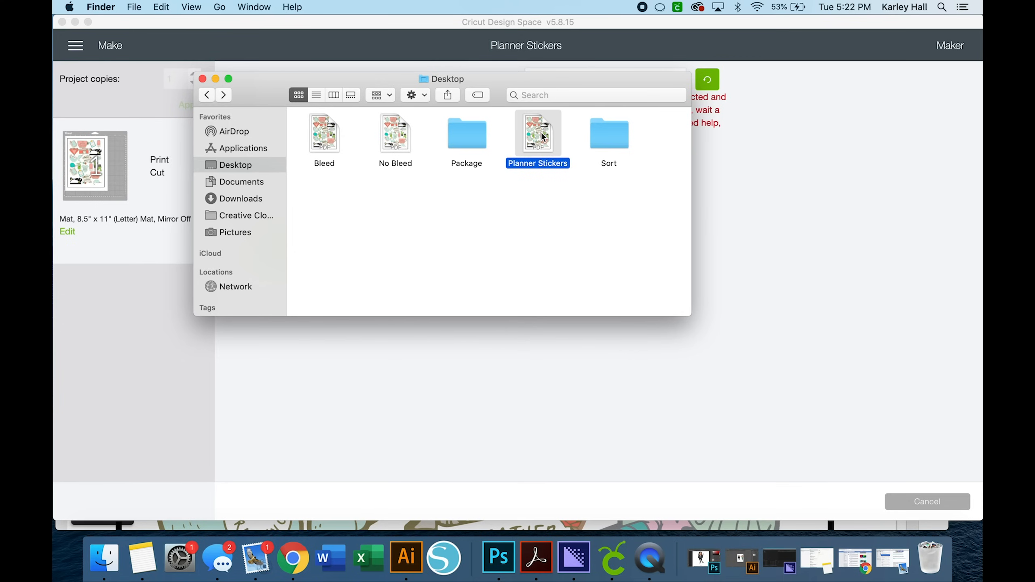
double_click(543, 137)
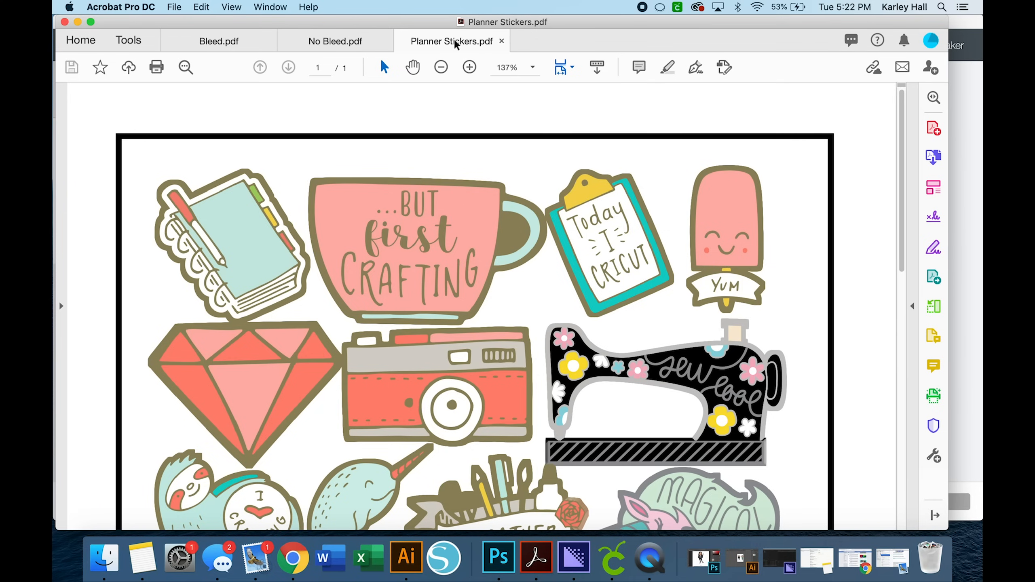
- Examine the sticker edges across the whole Planner Stickers.pdf sheet, and close all open PDFs
scroll(475, 227, down, 15)
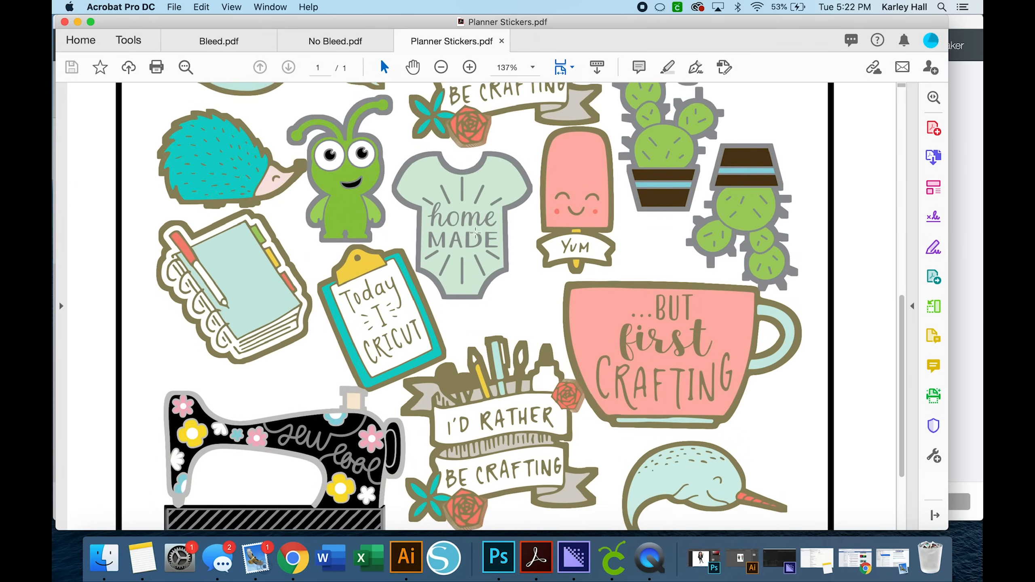
scroll(475, 232, up, 10)
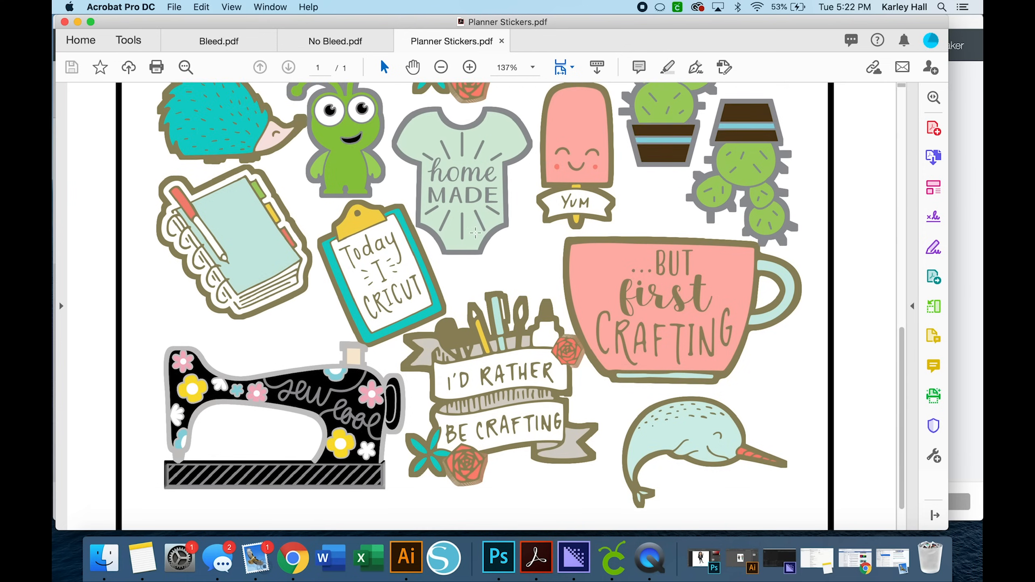
scroll(475, 232, up, 5)
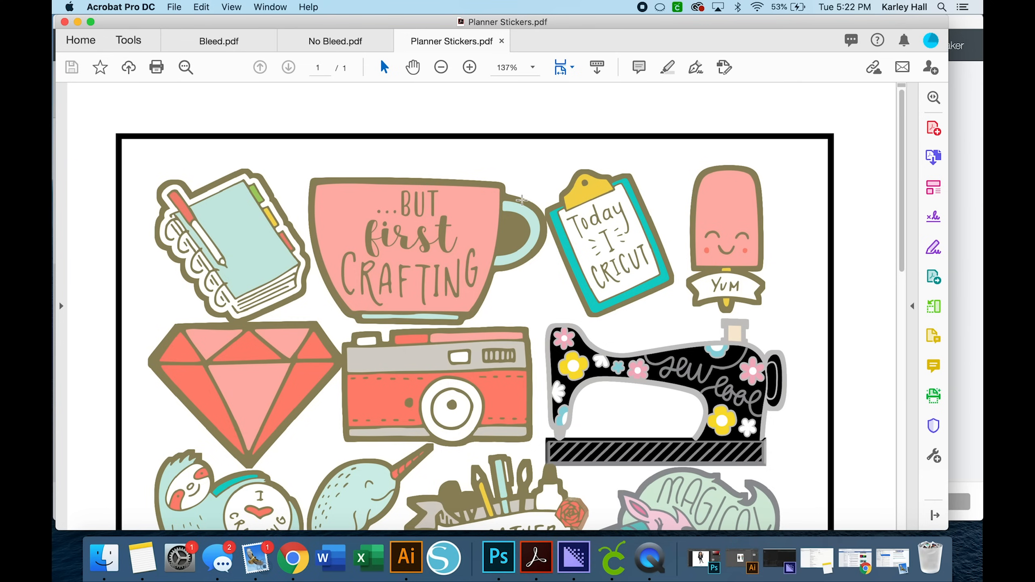
scroll(521, 200, down, 2)
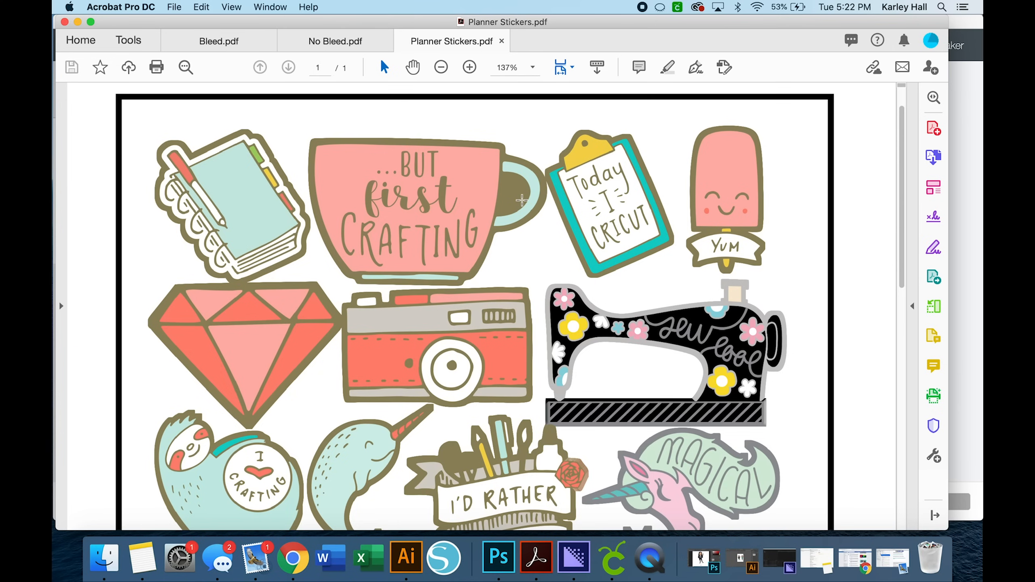
scroll(522, 200, down, 10)
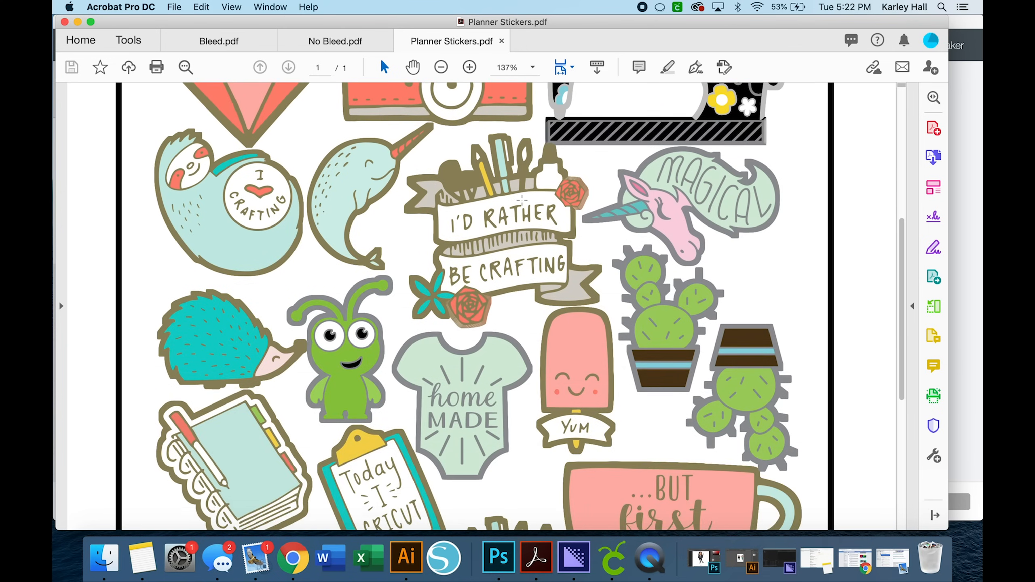
scroll(522, 200, down, 10)
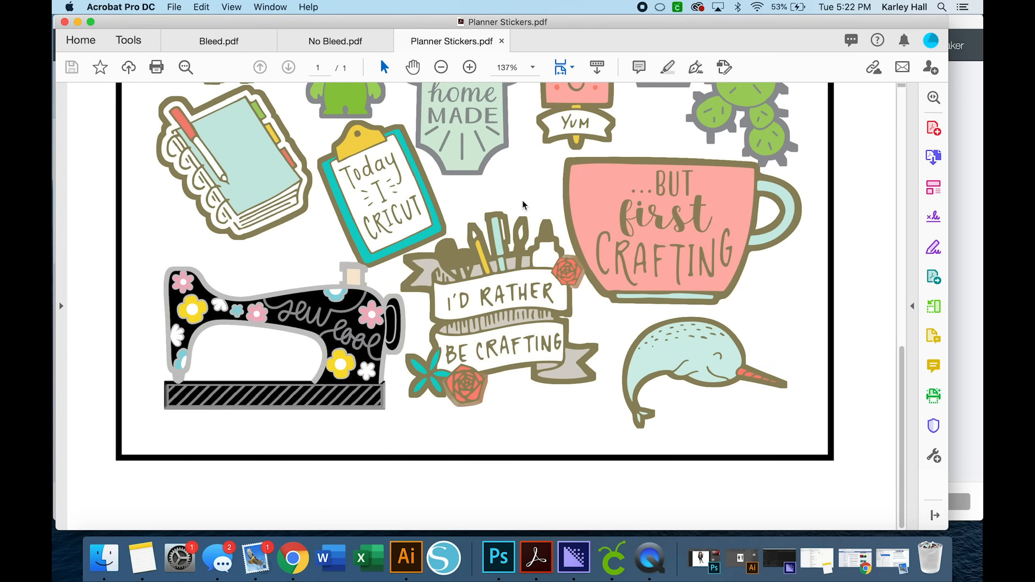
scroll(525, 205, up, 2)
scroll(521, 200, up, 2)
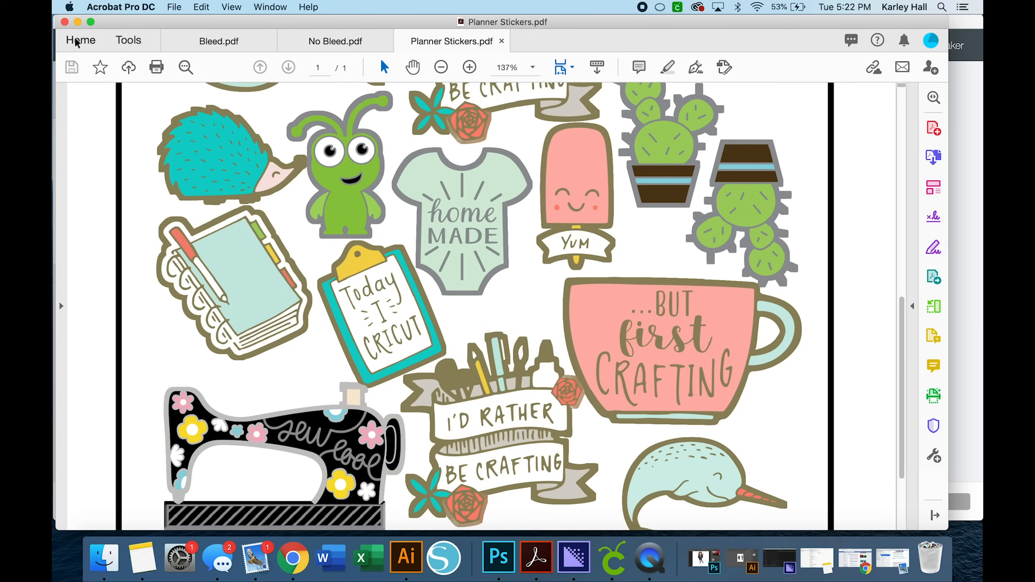
click(65, 22)
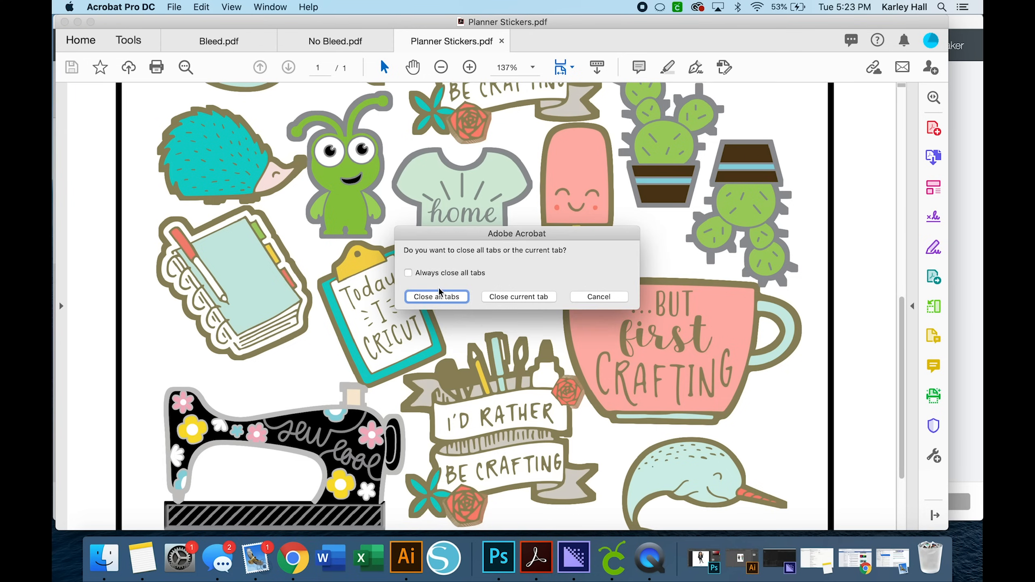
click(439, 294)
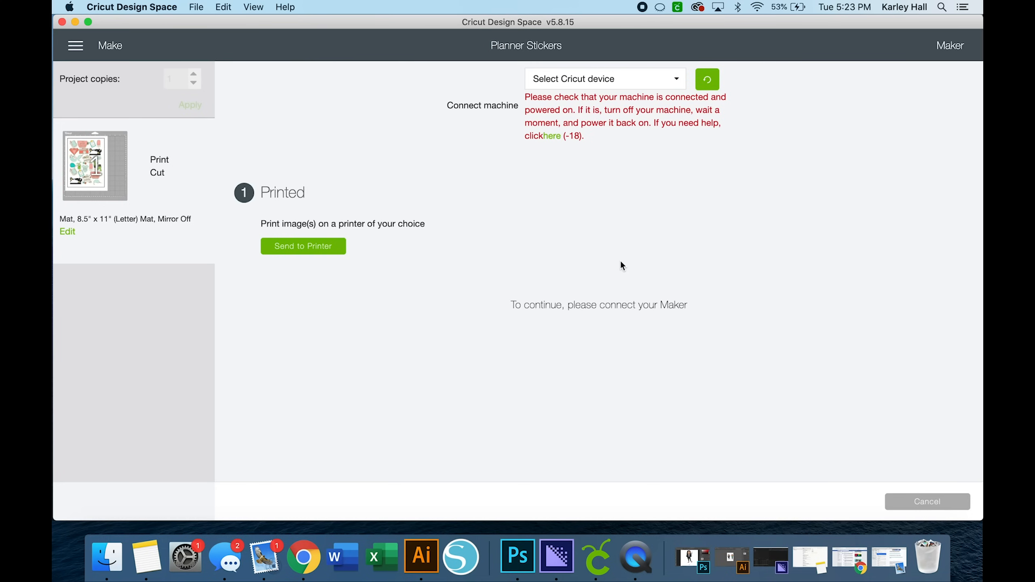
- Send the sheet to the Wide Format Canon printer using the system print dialog
click(319, 243)
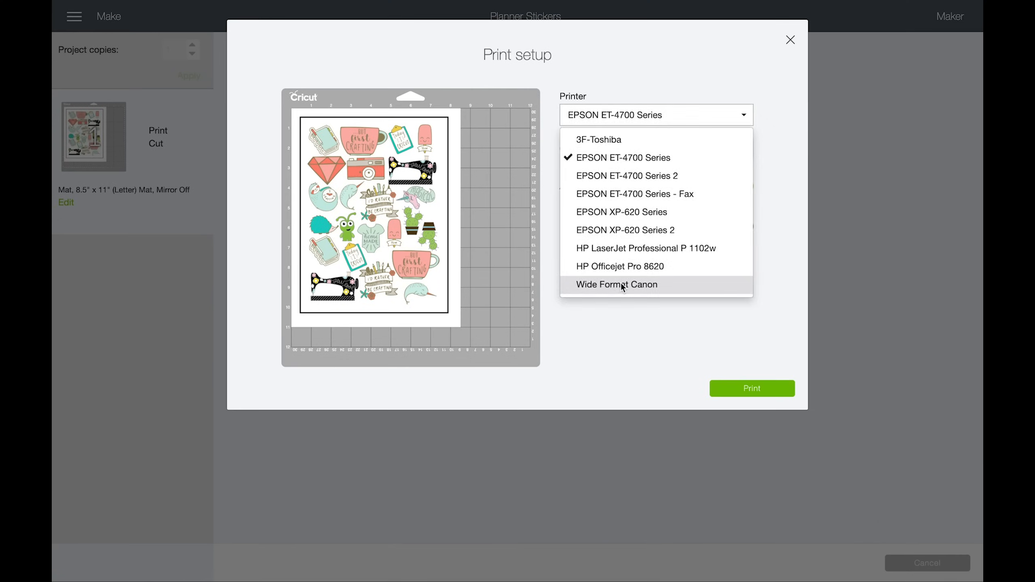
click(620, 287)
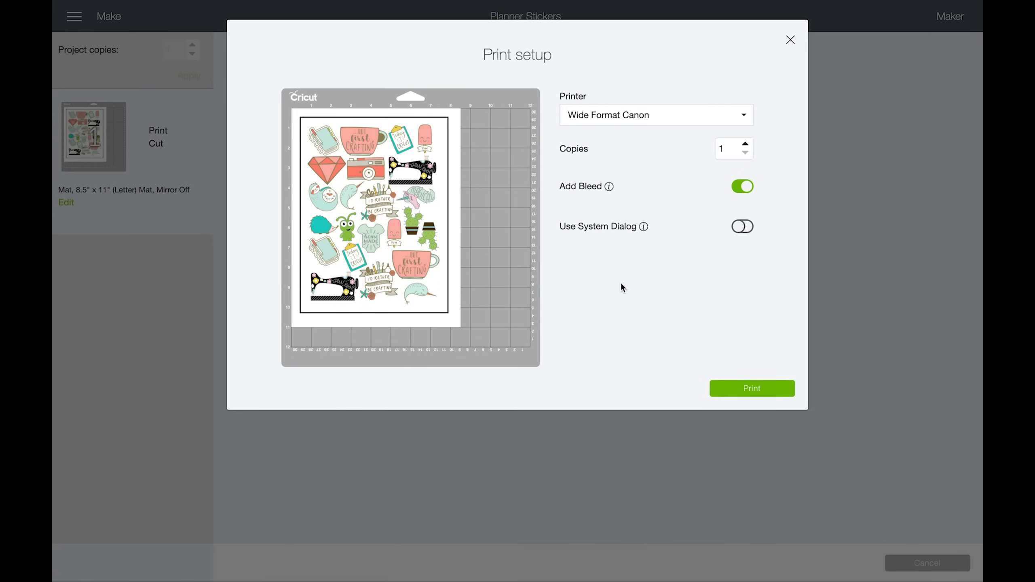
click(744, 226)
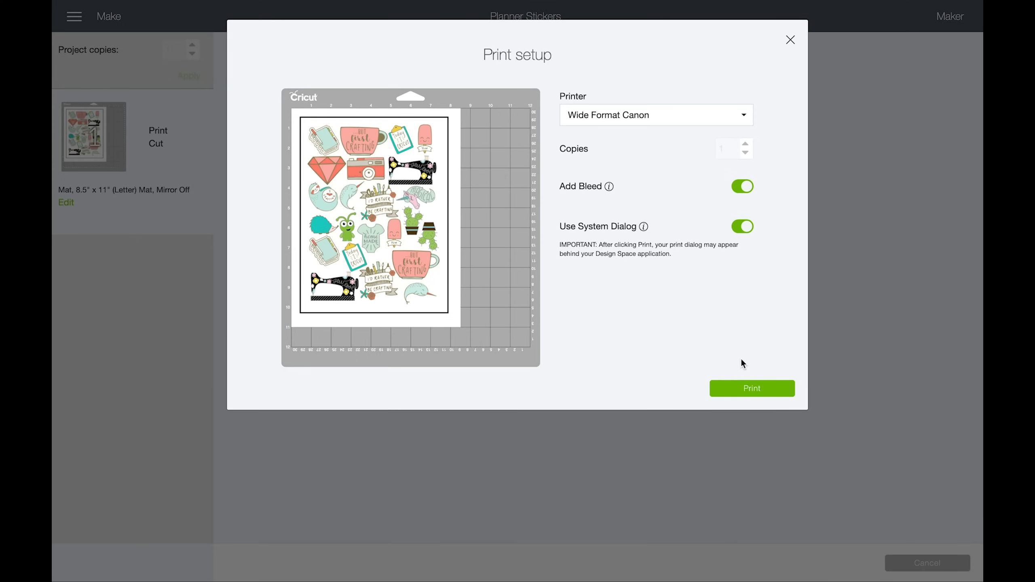
click(727, 387)
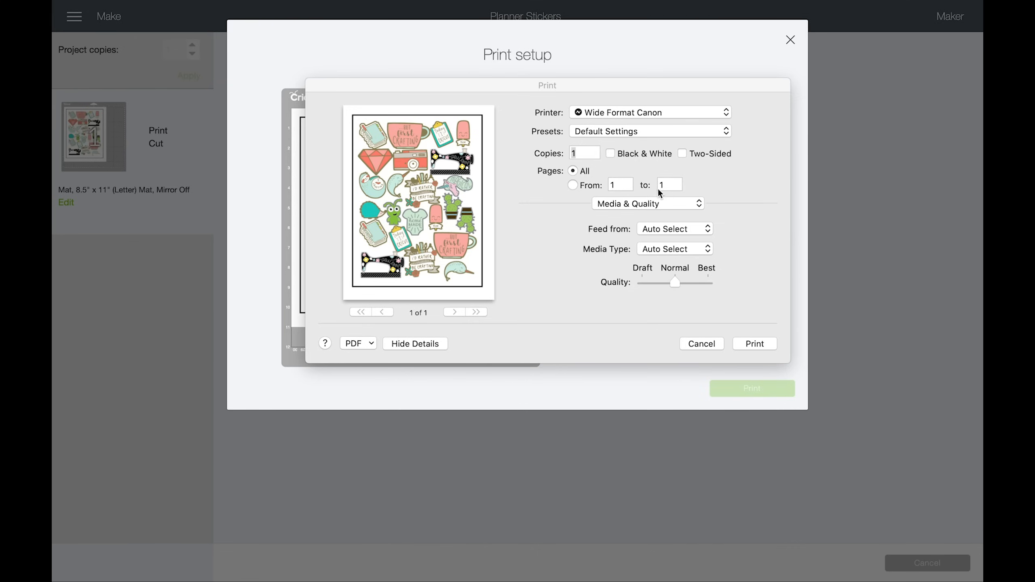
- Set the print feed to Rear Tray, the media type to Photo and the quality to Best
click(658, 231)
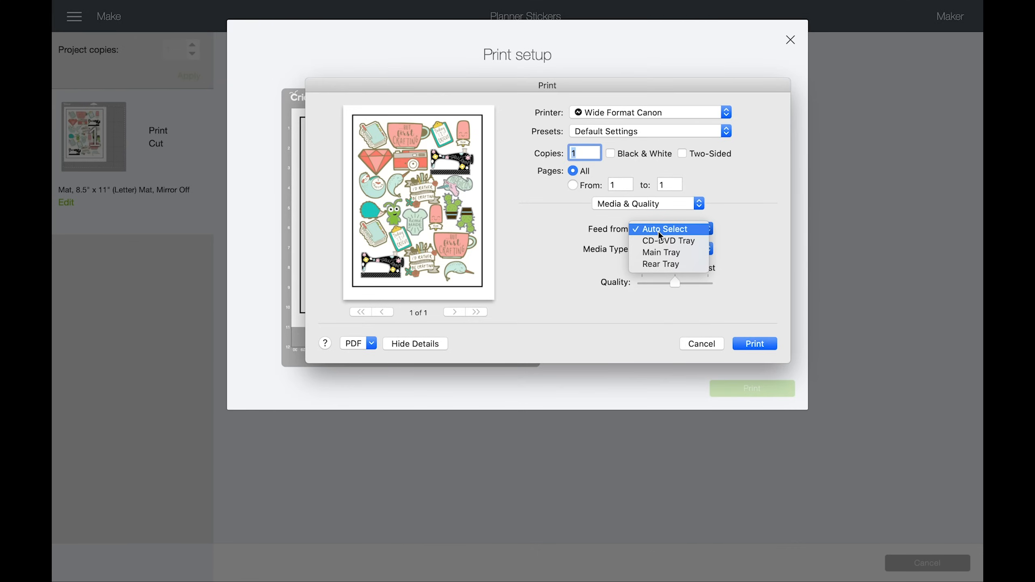
click(659, 263)
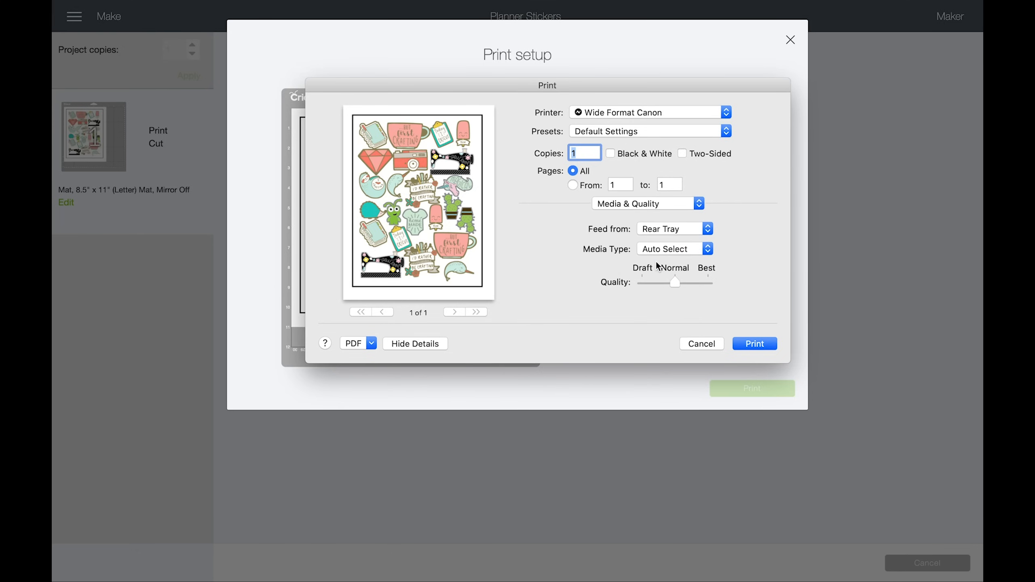
click(656, 252)
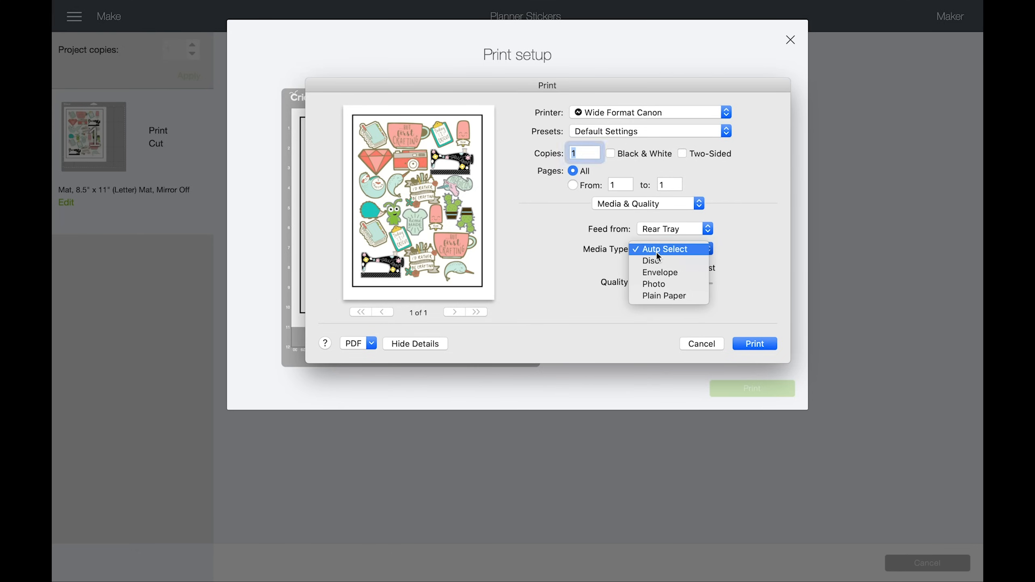
click(663, 284)
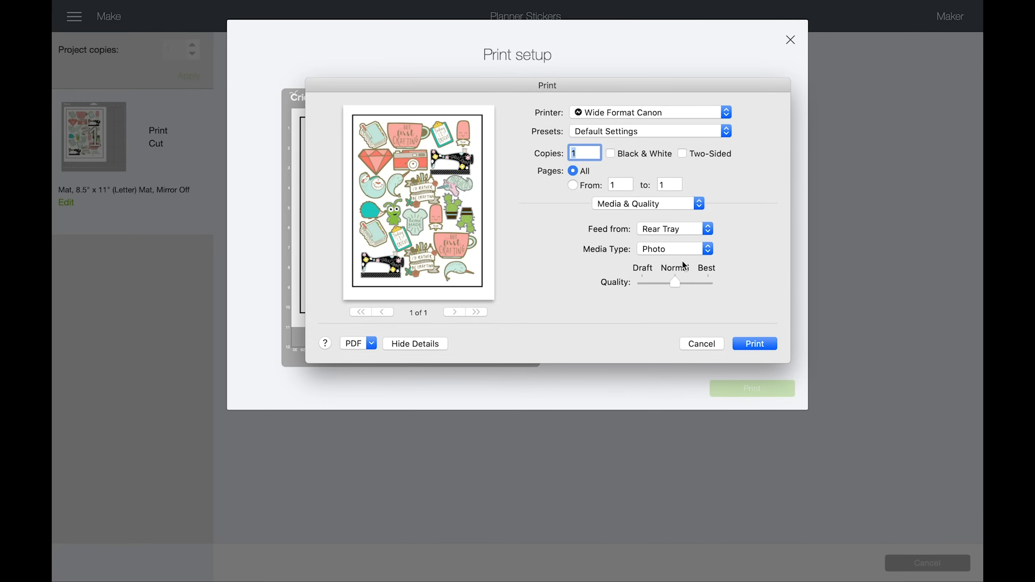
drag(673, 281, 709, 280)
- Look through the Layout and Cover Page print options and return to the Media & Quality settings
click(658, 213)
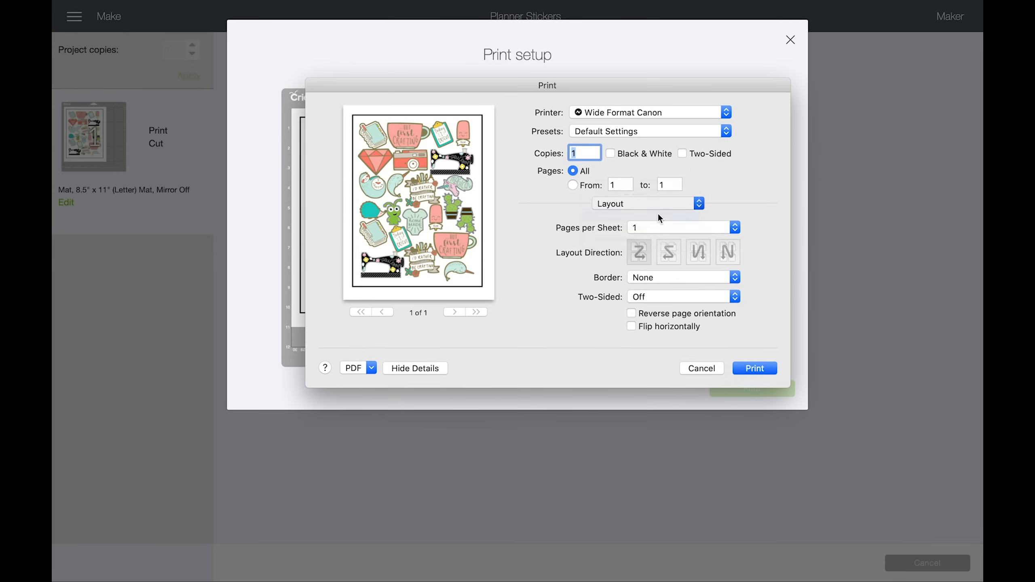
click(657, 203)
click(650, 219)
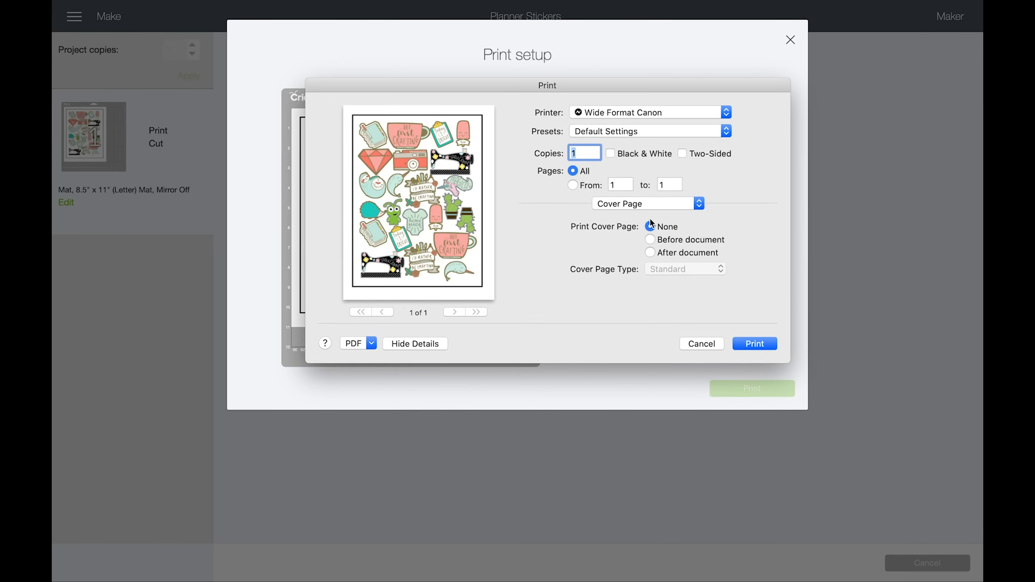
click(647, 205)
click(643, 217)
click(639, 203)
click(635, 155)
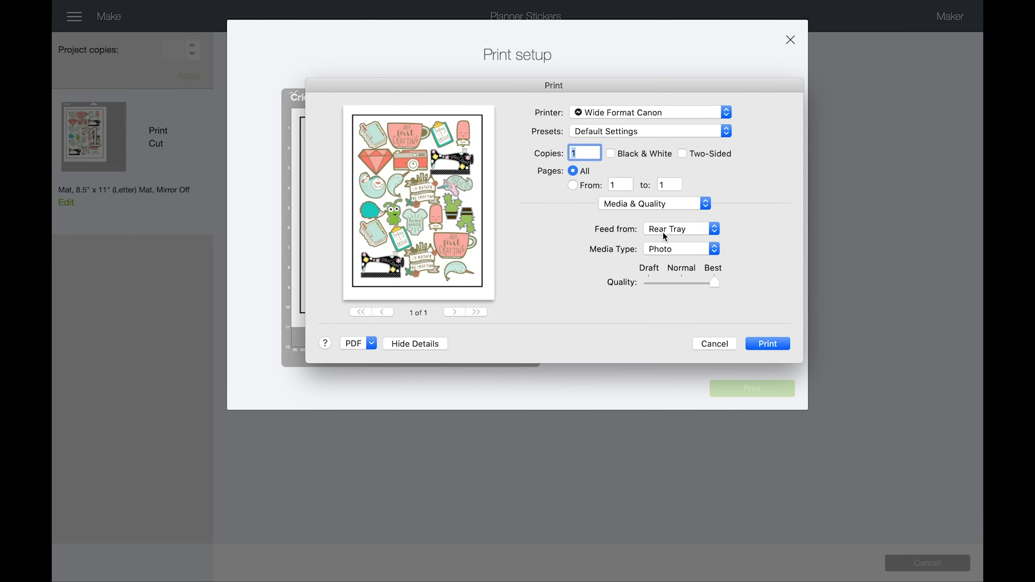
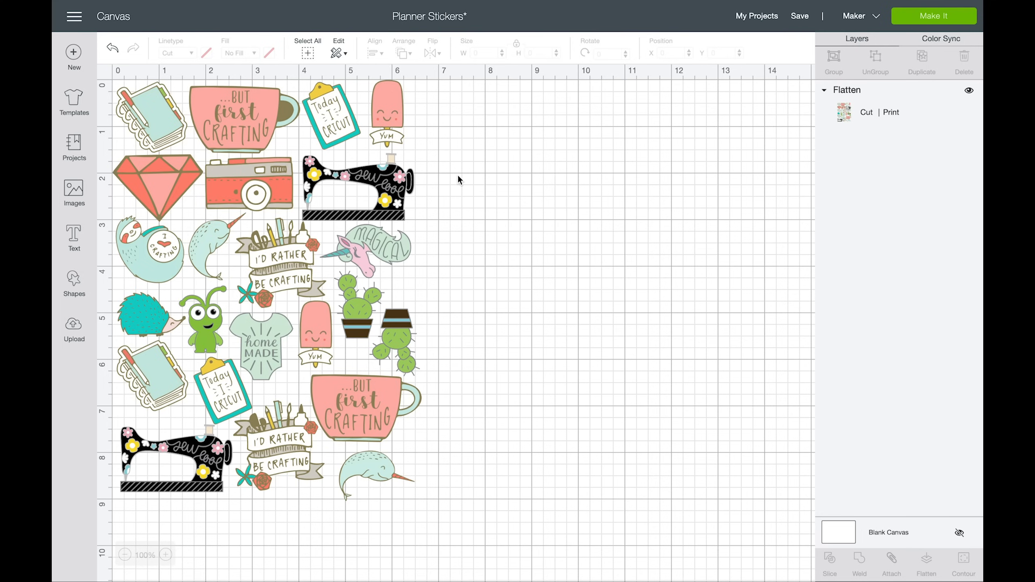
- Insert the plain taupe ring from the circle outline image results and place it on the empty canvas beside the sticker sheet
click(401, 109)
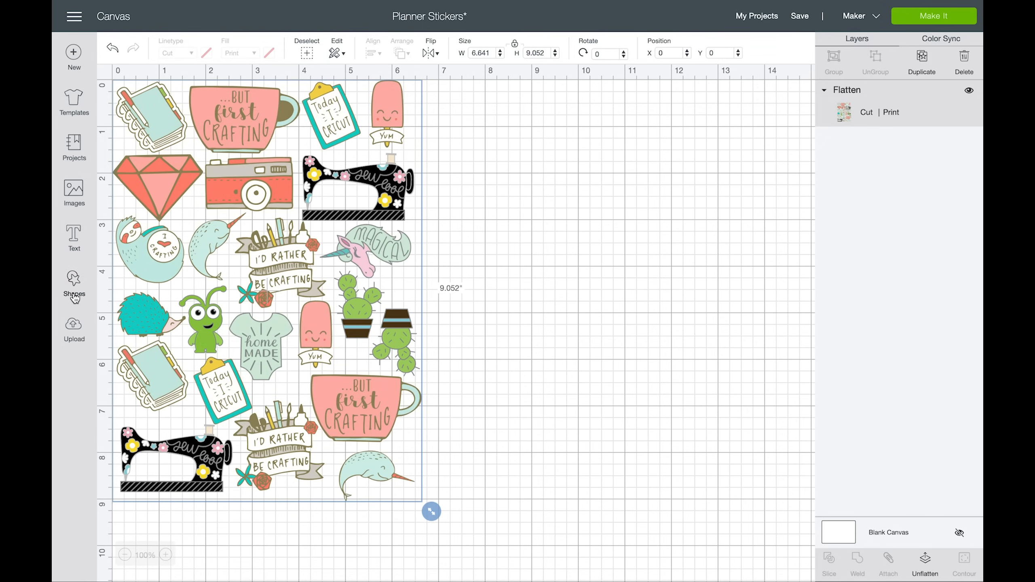
click(73, 200)
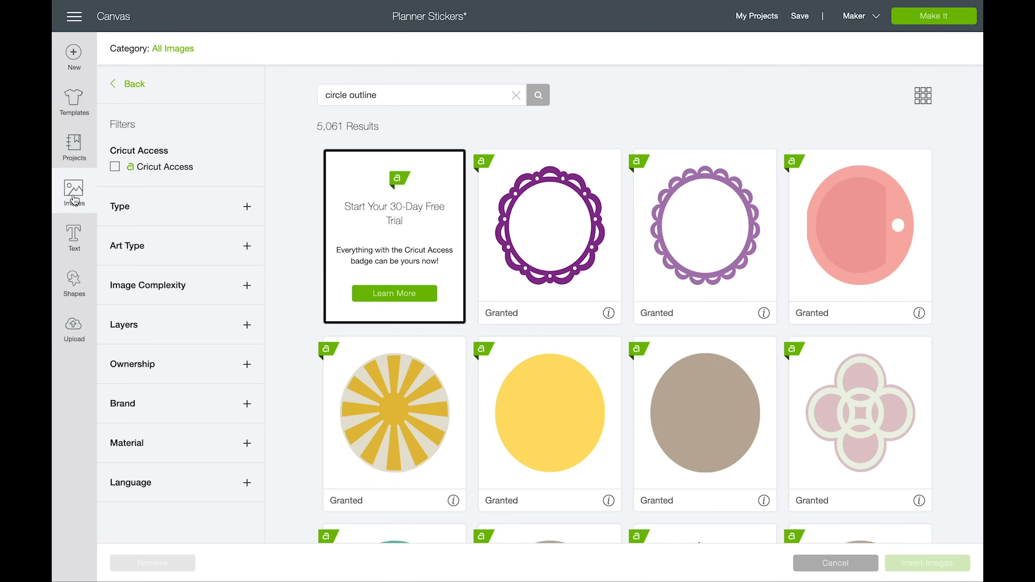
scroll(709, 259, down, 1)
scroll(708, 259, down, 5)
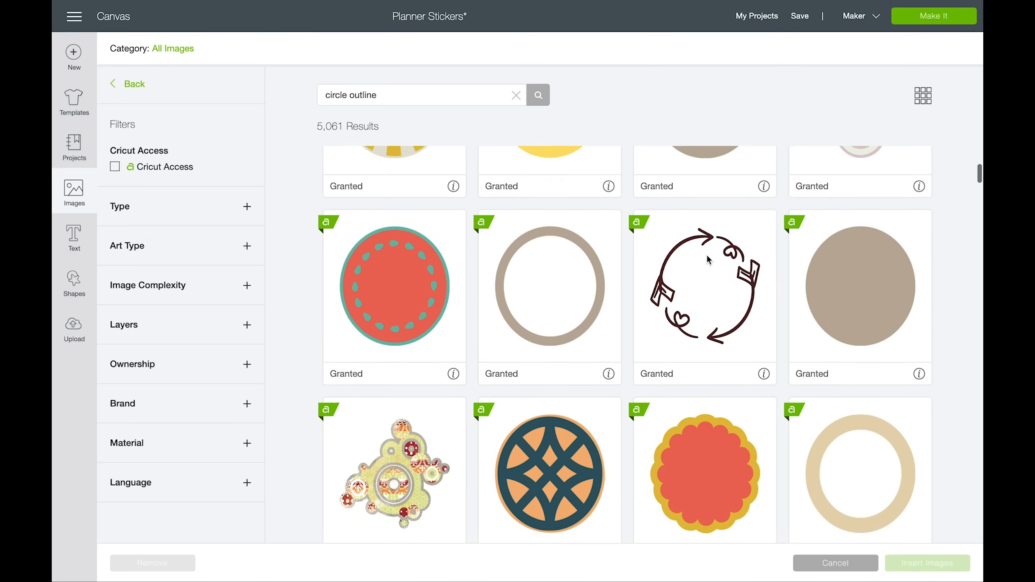
click(566, 250)
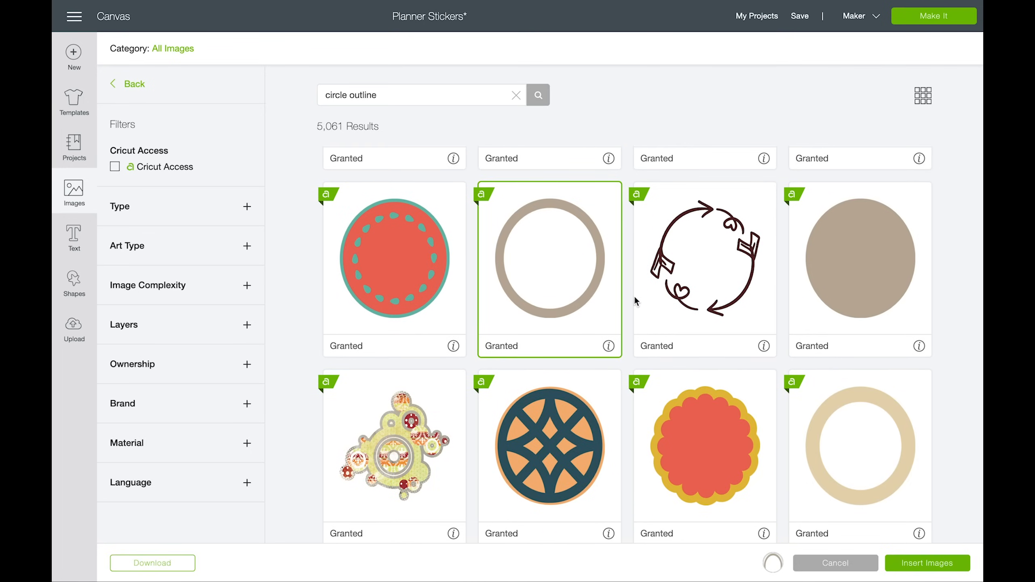
click(929, 565)
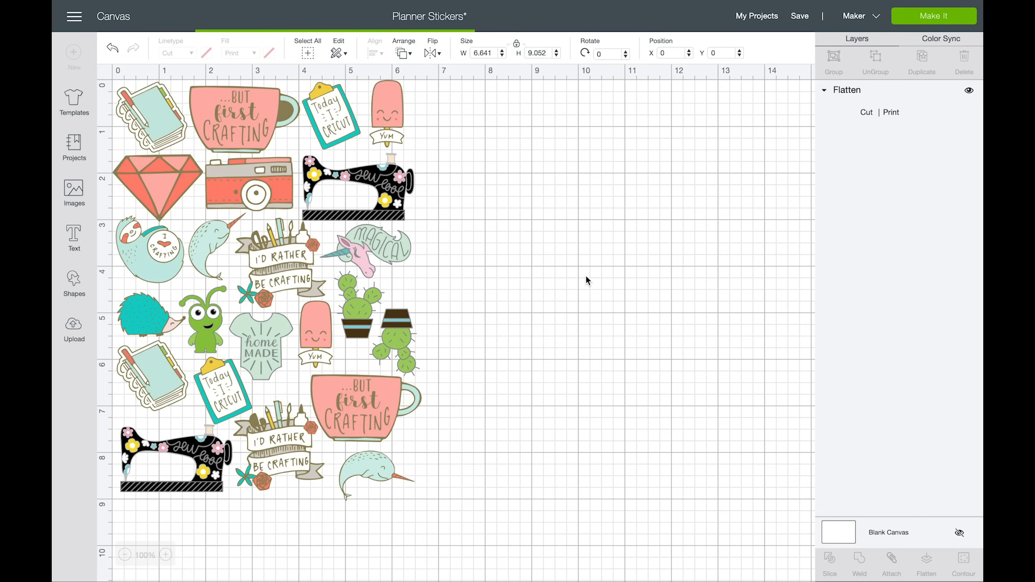
drag(291, 169, 636, 180)
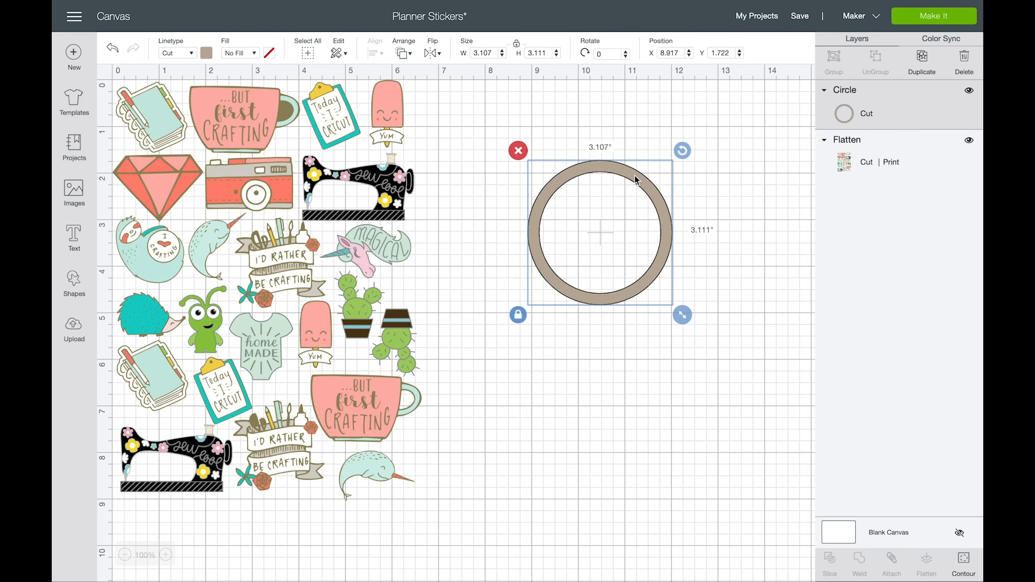
- Add a text block reading Directions, 1, 2 and 3 on separate lines, about 1.94 by 1.88 inches, near the ring
click(74, 237)
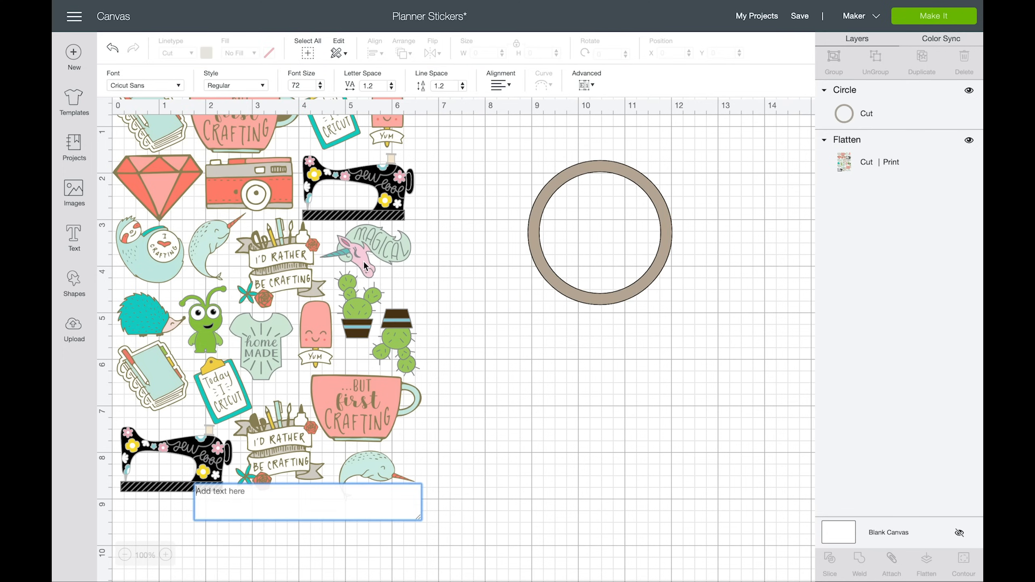
text(Directions)
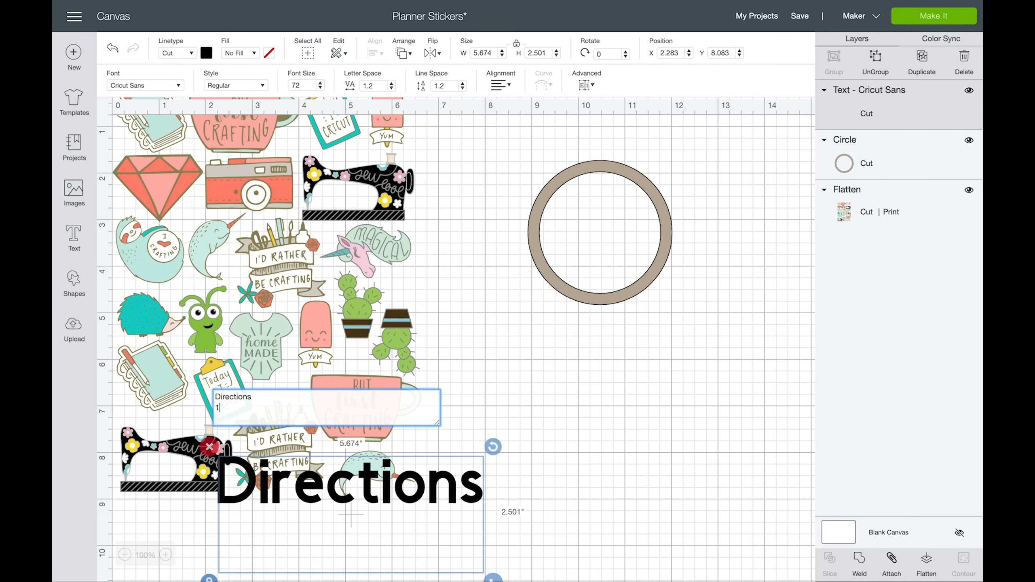
key(Return)
text(1)
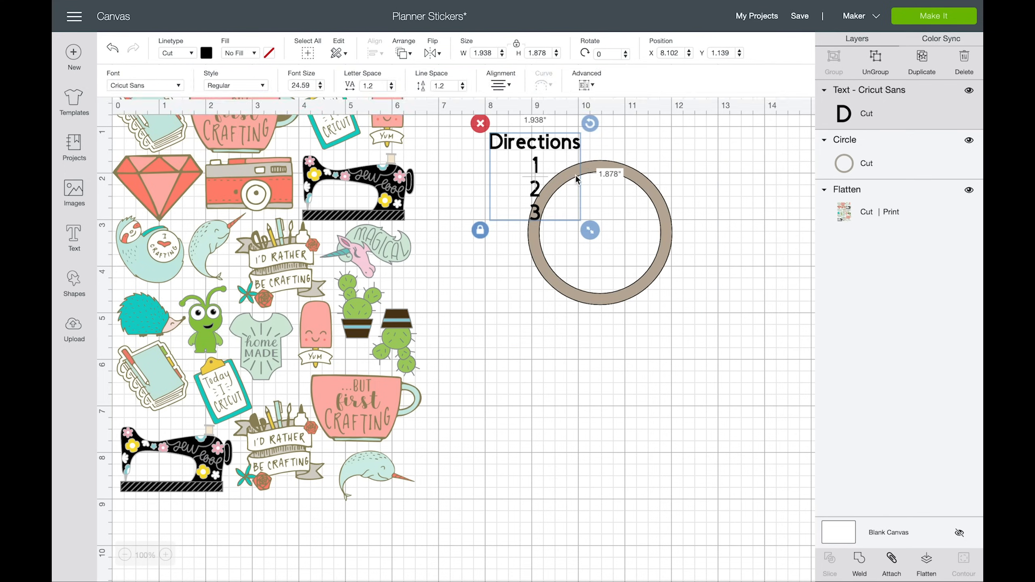
- Move the Directions text block inside the taupe ring and center the text and ring on each other
drag(576, 179, 637, 234)
click(570, 168)
shift+click(579, 195)
click(379, 52)
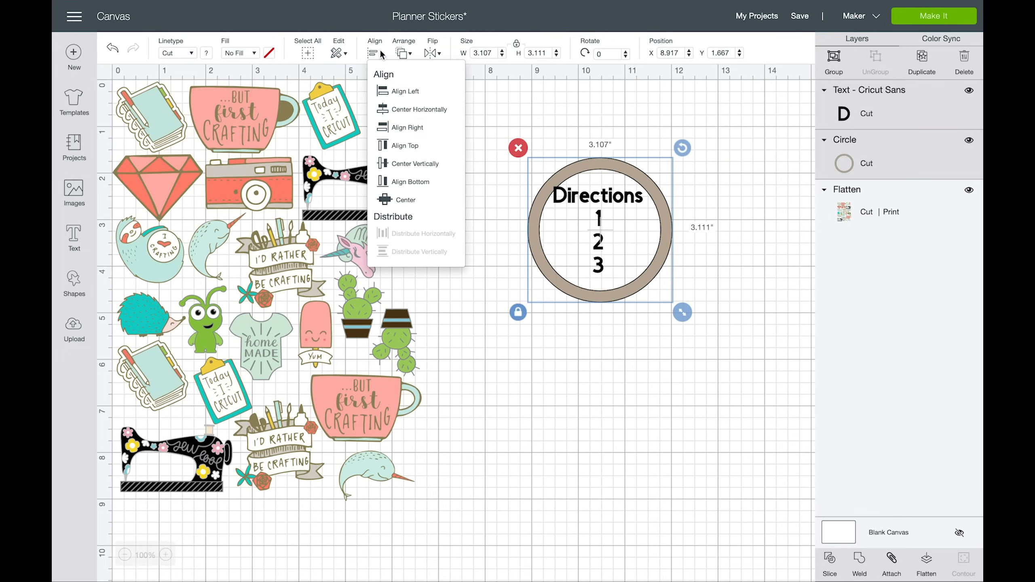
click(408, 200)
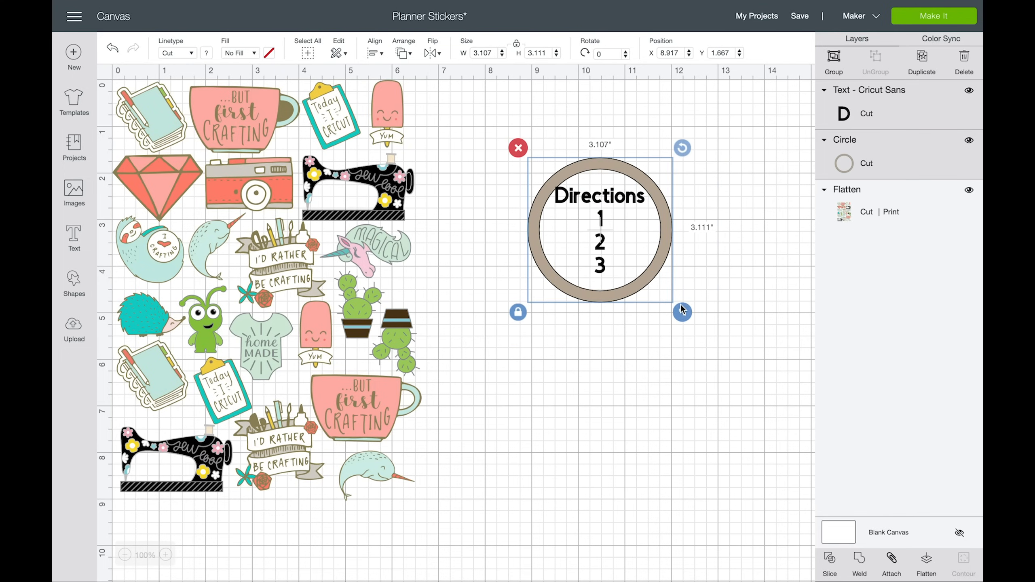
- Try flattening the ring and Directions text into one printable image, inspect it up close, and undo the flattening
click(926, 561)
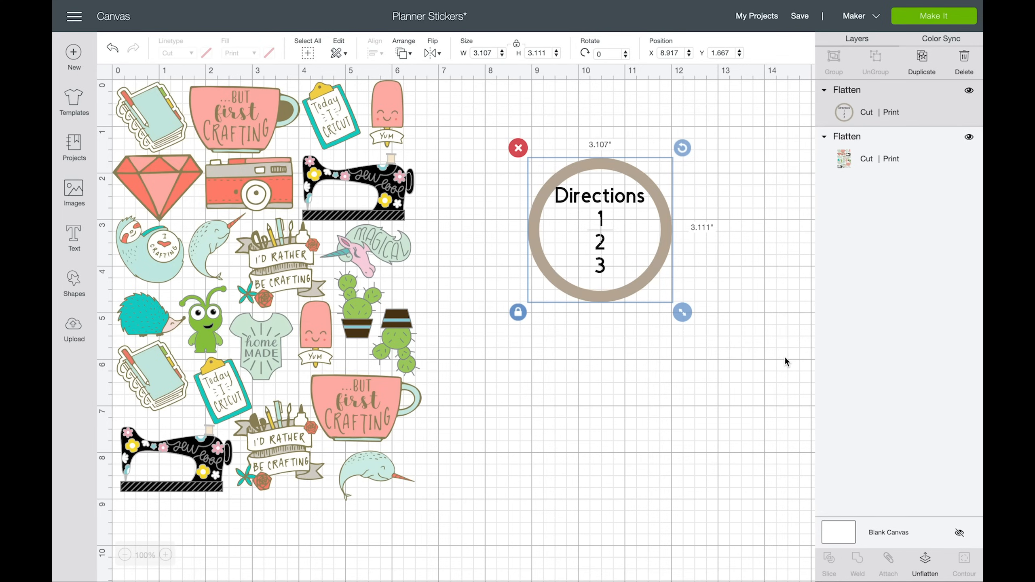
click(687, 172)
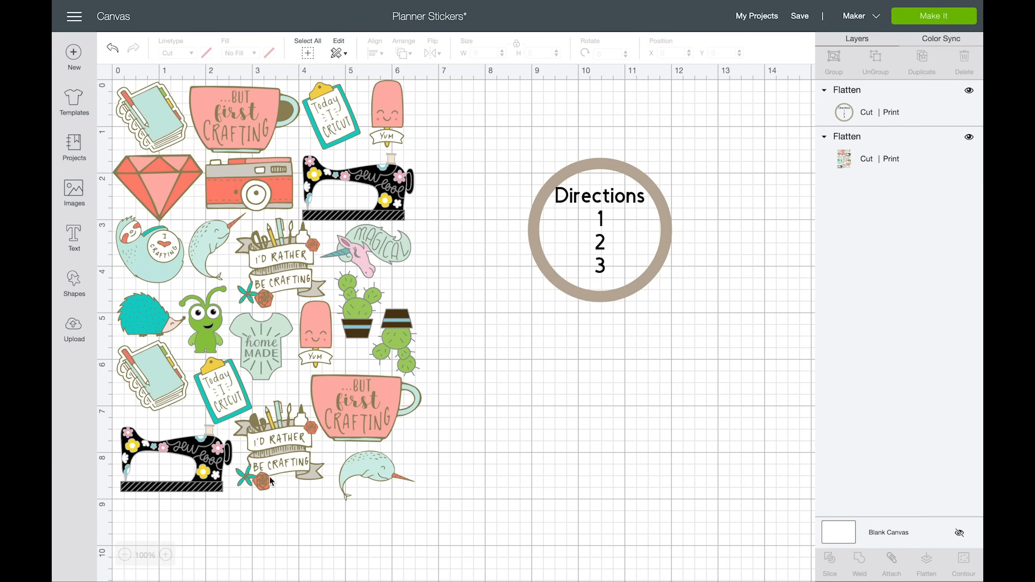
click(167, 555)
scroll(442, 432, right, 10)
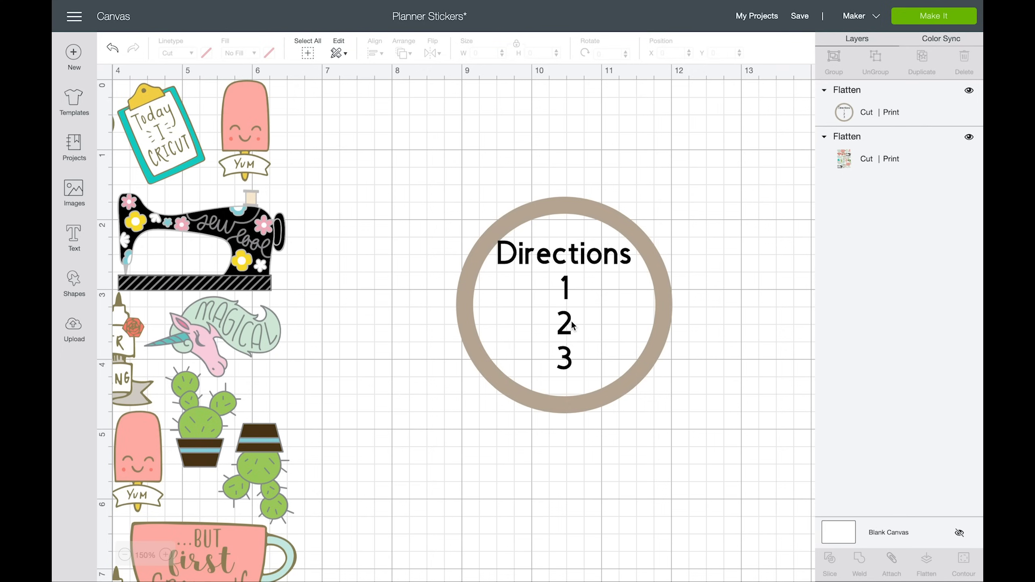
click(599, 227)
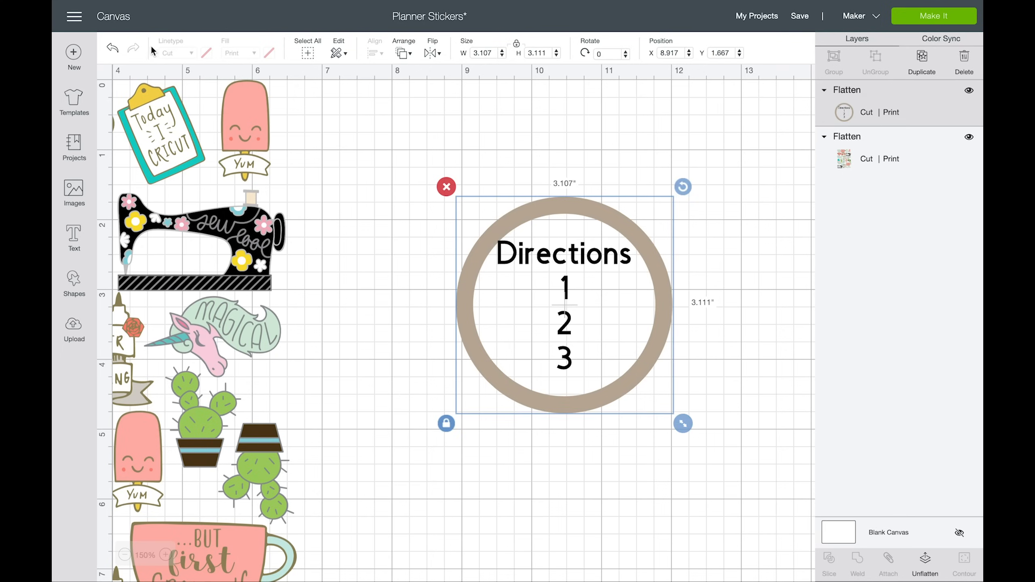
click(116, 49)
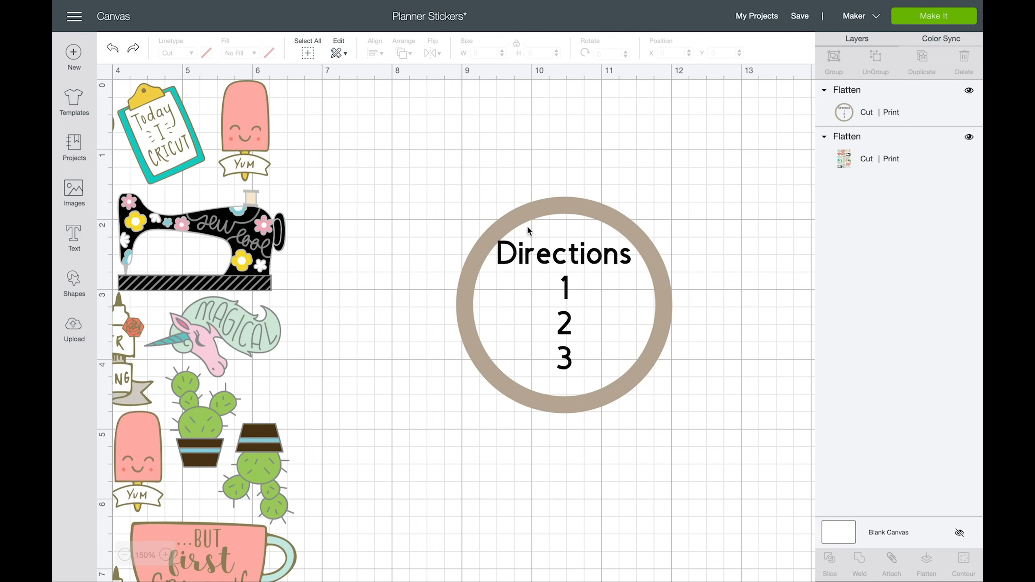
- Shift the Directions text slightly down inside the ring and place a duplicate of the ring partly overlapping the label
click(562, 209)
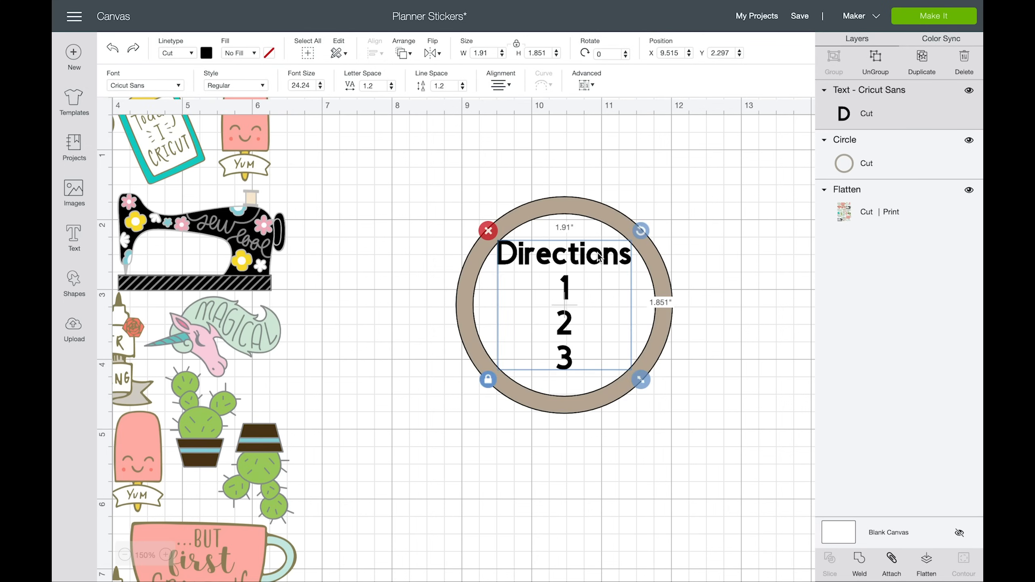
drag(597, 257, 597, 268)
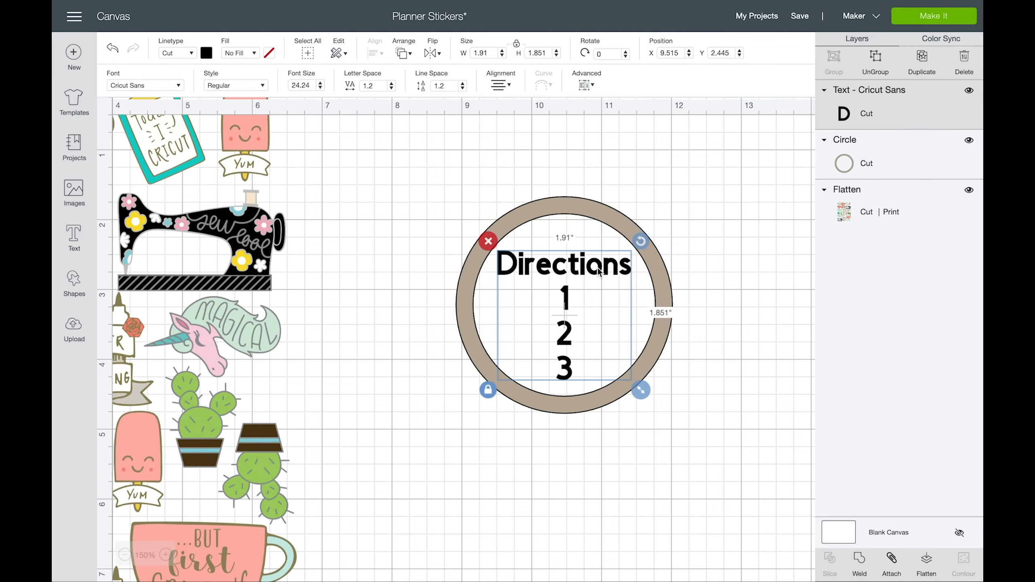
click(589, 212)
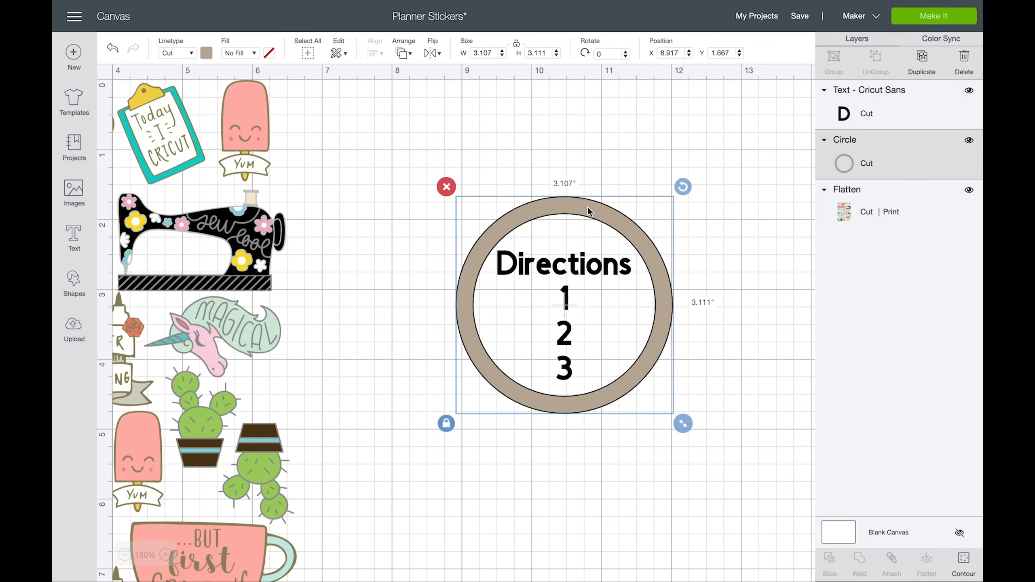
key(ctrl+d)
drag(606, 245, 526, 280)
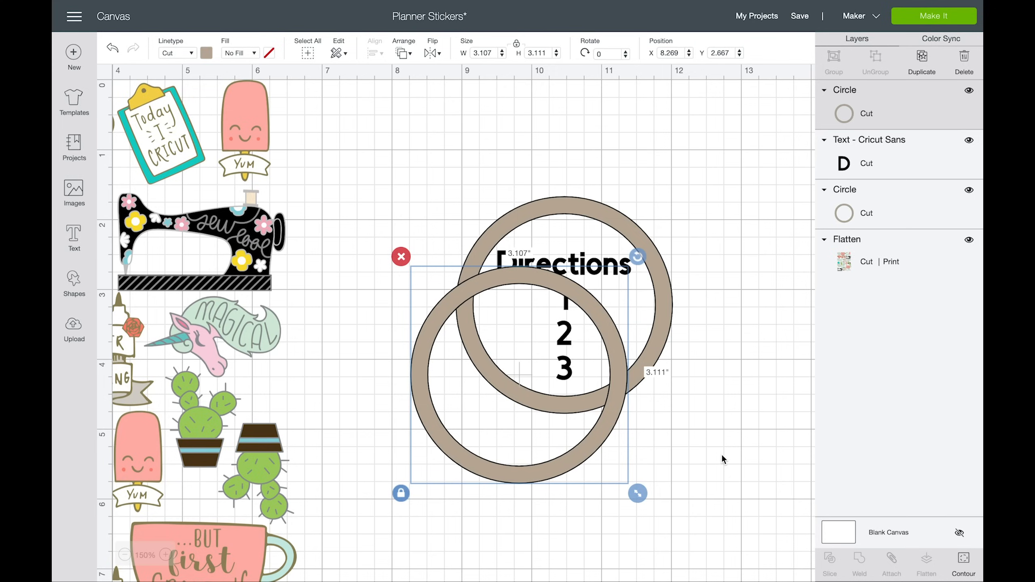
- Check the duplicate ring's contour options, try a Print fill on it, and restore No Fill
click(964, 561)
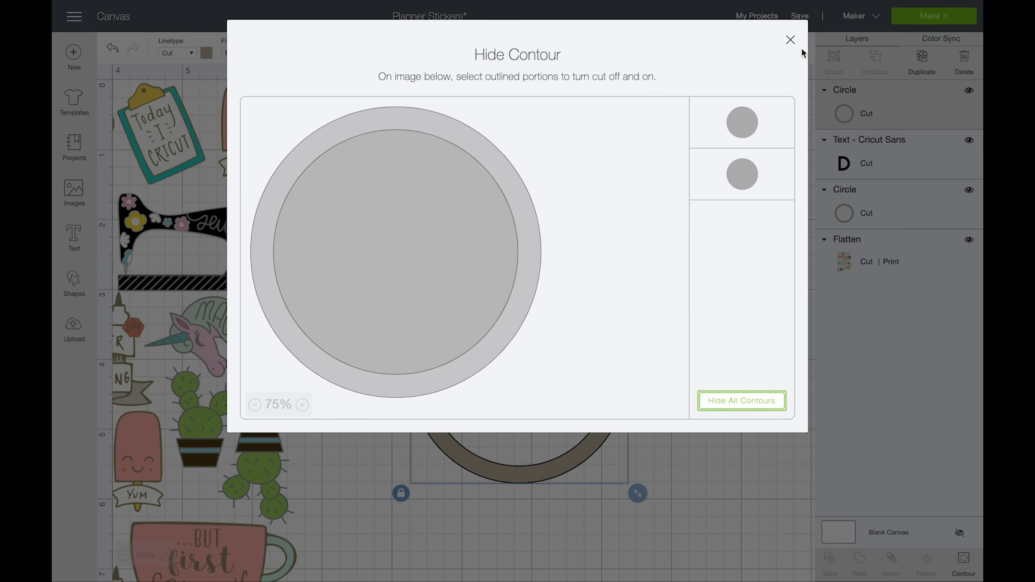
click(790, 39)
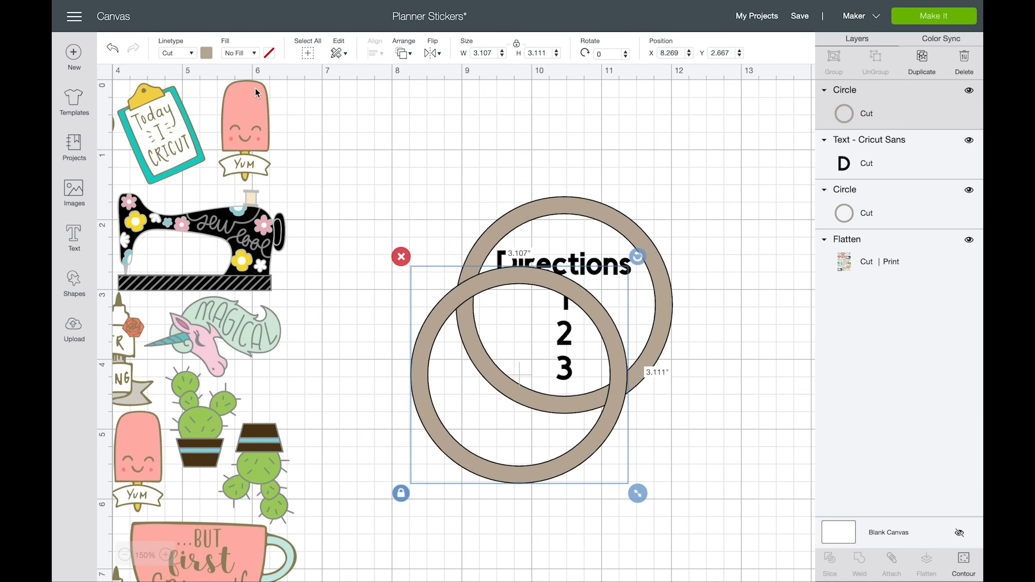
click(248, 54)
click(248, 87)
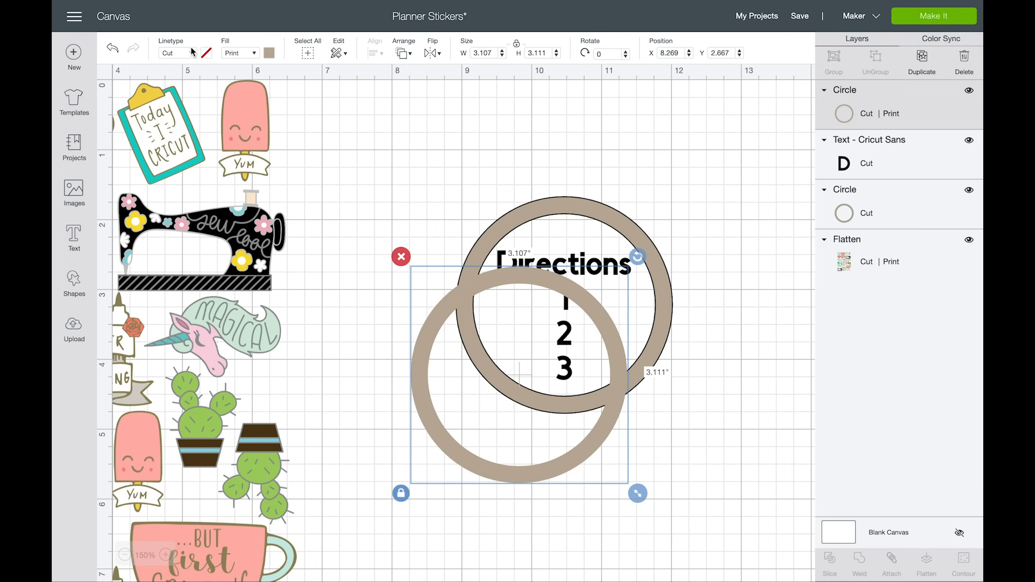
click(240, 53)
click(239, 67)
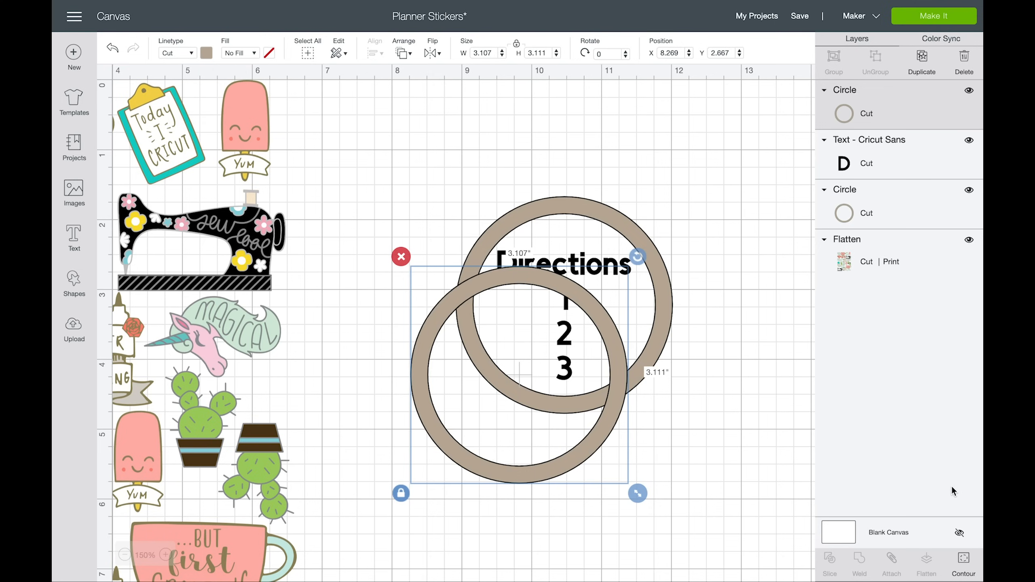
- Hide all contours of the duplicate ring to make a solid circle and color it white
click(964, 561)
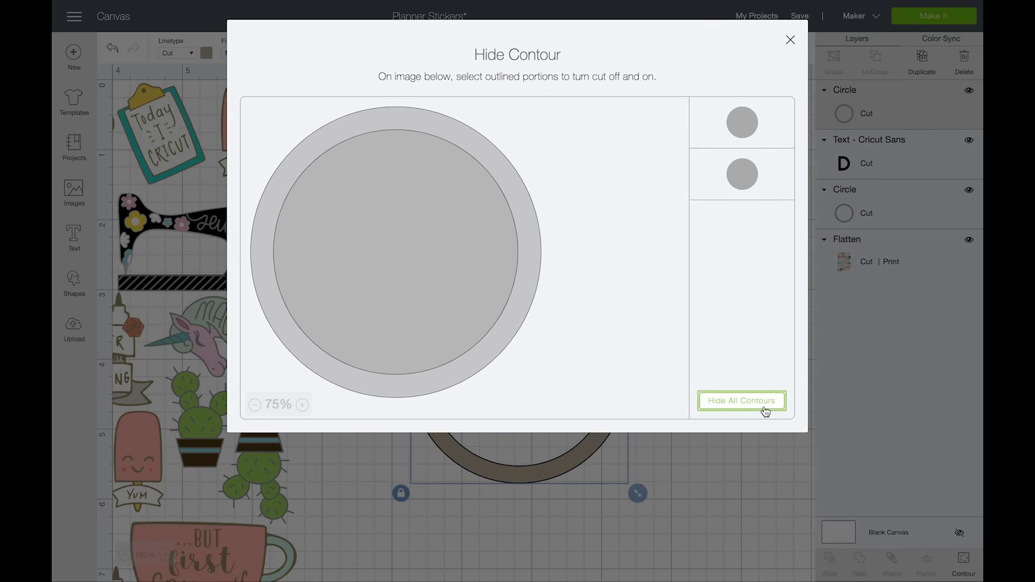
click(761, 403)
click(737, 491)
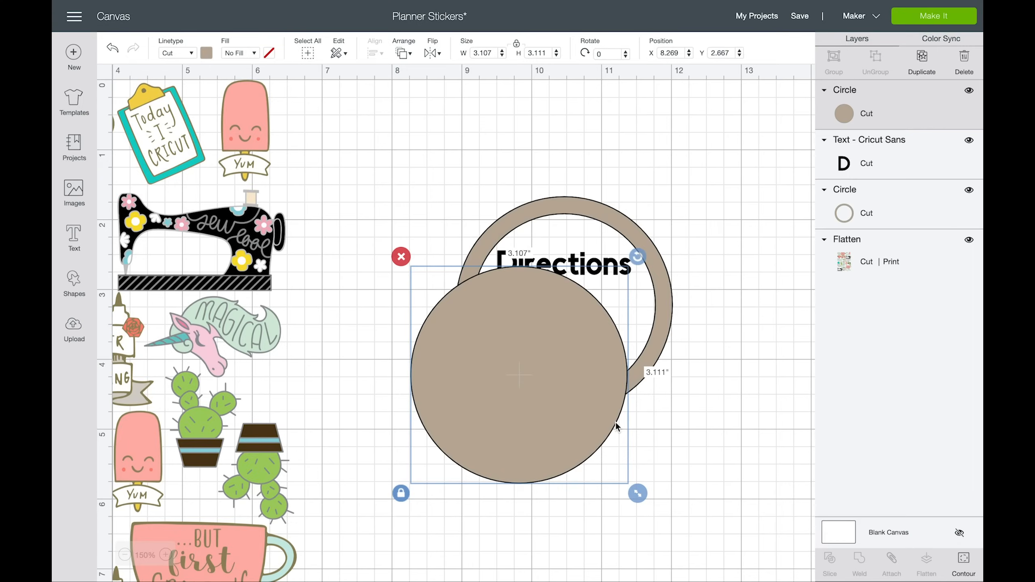
click(207, 53)
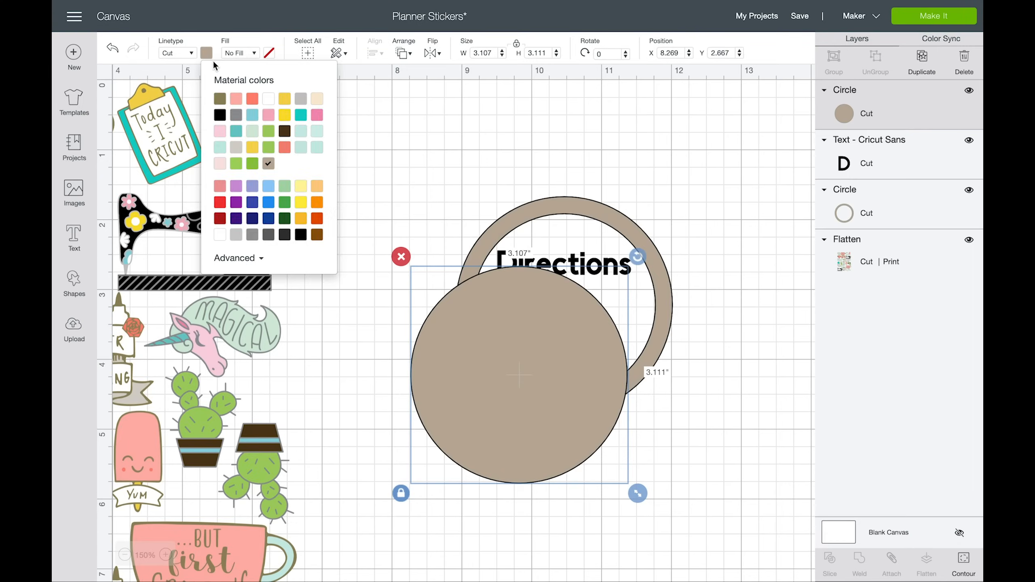
click(269, 99)
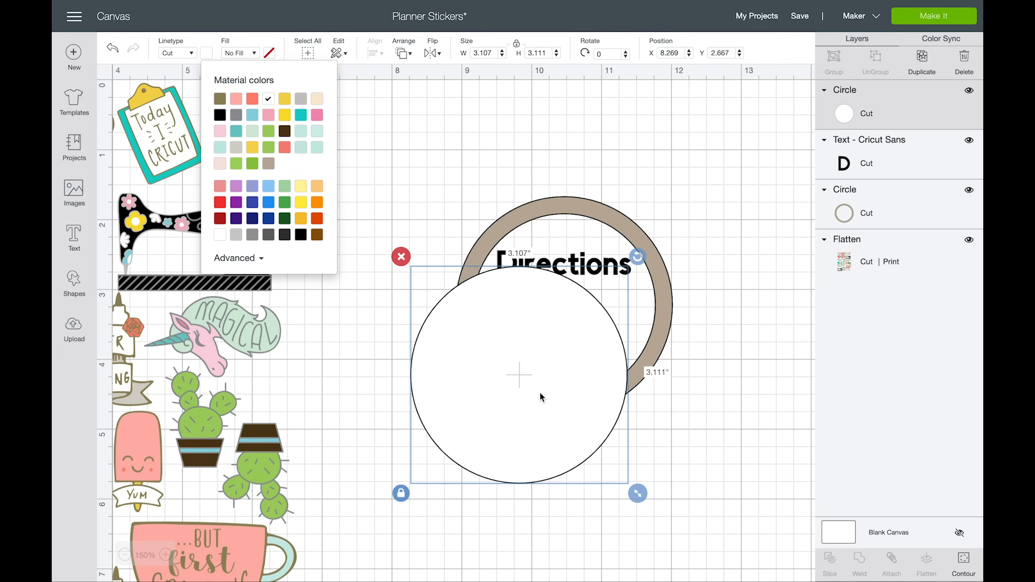
- Move the white circle over the Directions label and send it to the back
drag(540, 394, 593, 343)
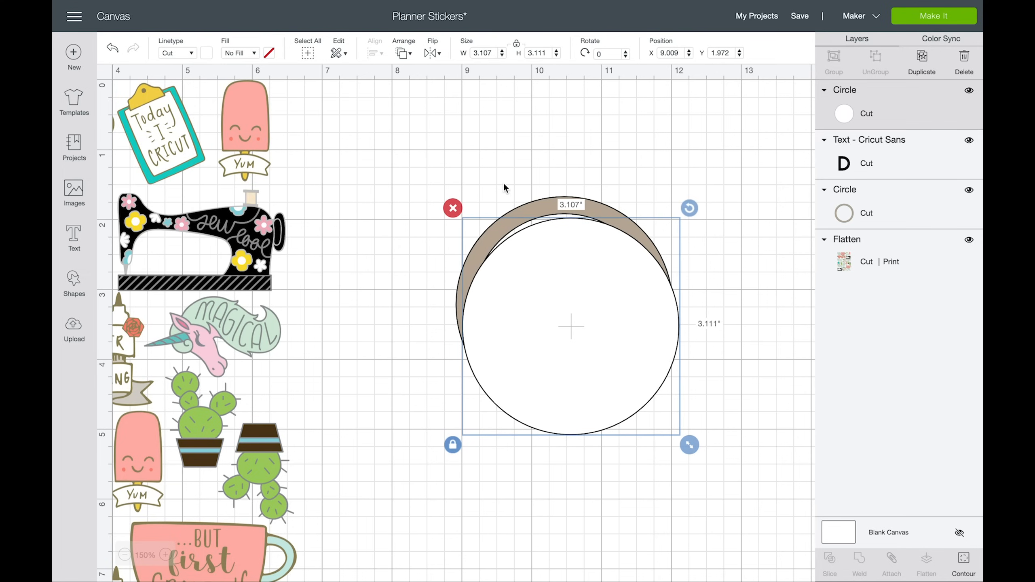
click(407, 53)
click(415, 76)
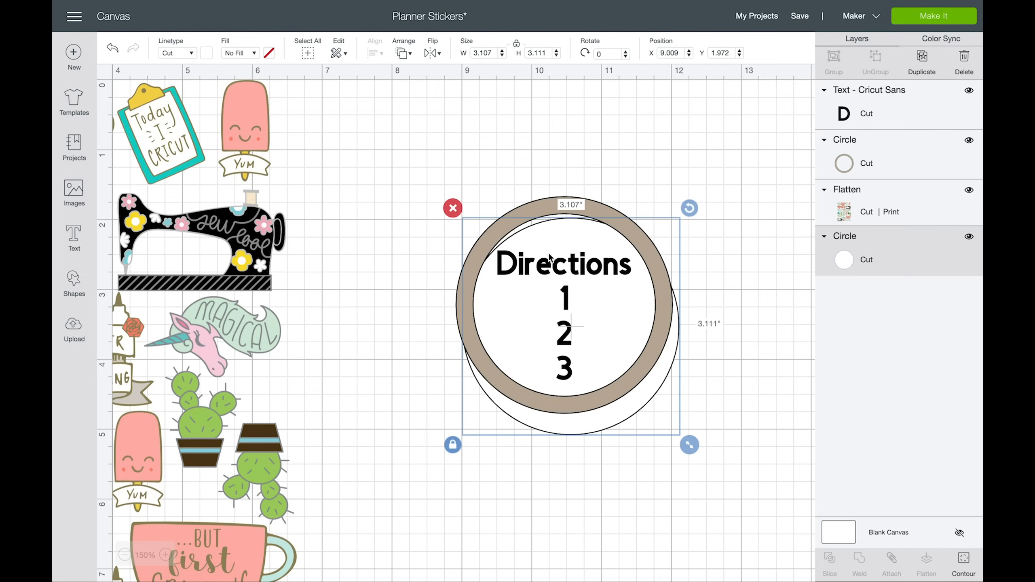
- Center the text, ring and white circle on one another and lower the Directions text slightly
drag(704, 479, 467, 200)
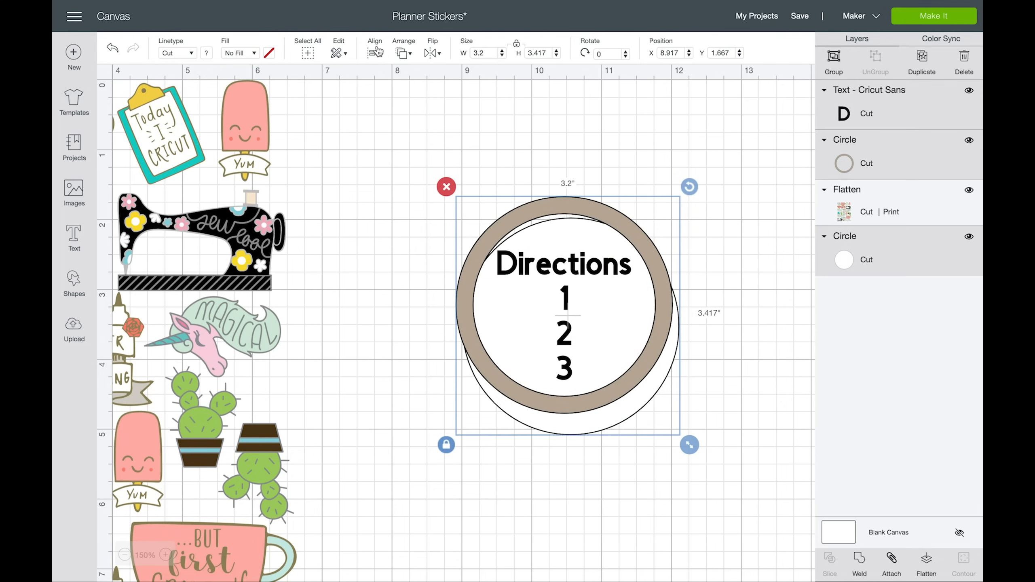
click(375, 53)
click(397, 201)
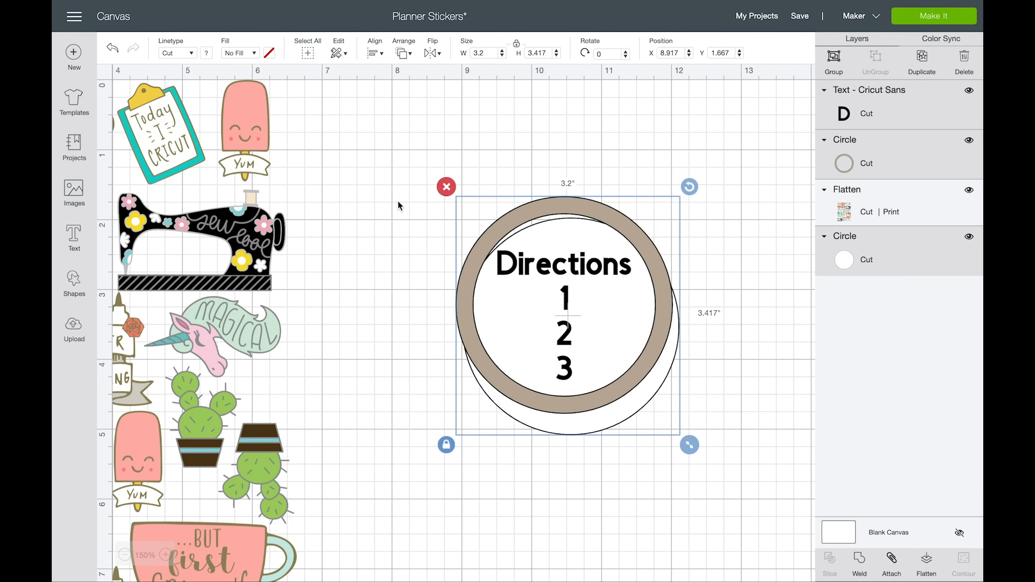
click(387, 173)
drag(566, 269, 569, 279)
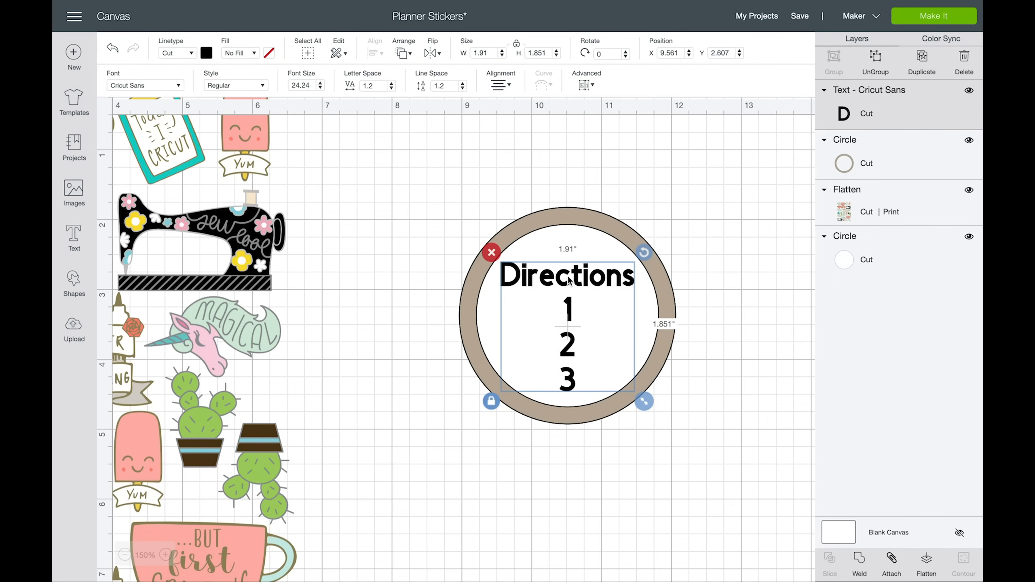
- Try flattening the text, ring and white circle into one printable label, and undo the flattening
drag(740, 366, 473, 206)
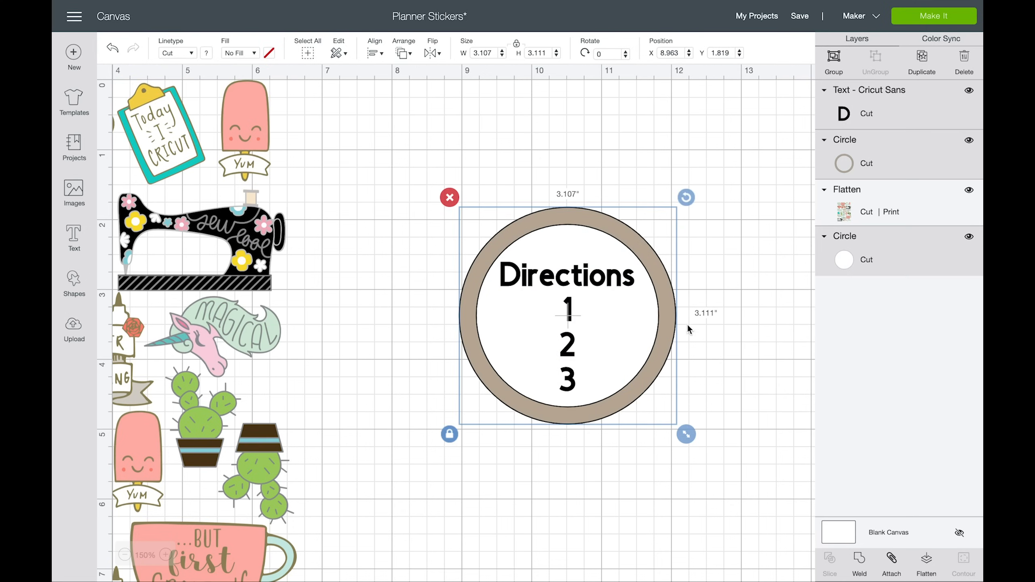
click(925, 561)
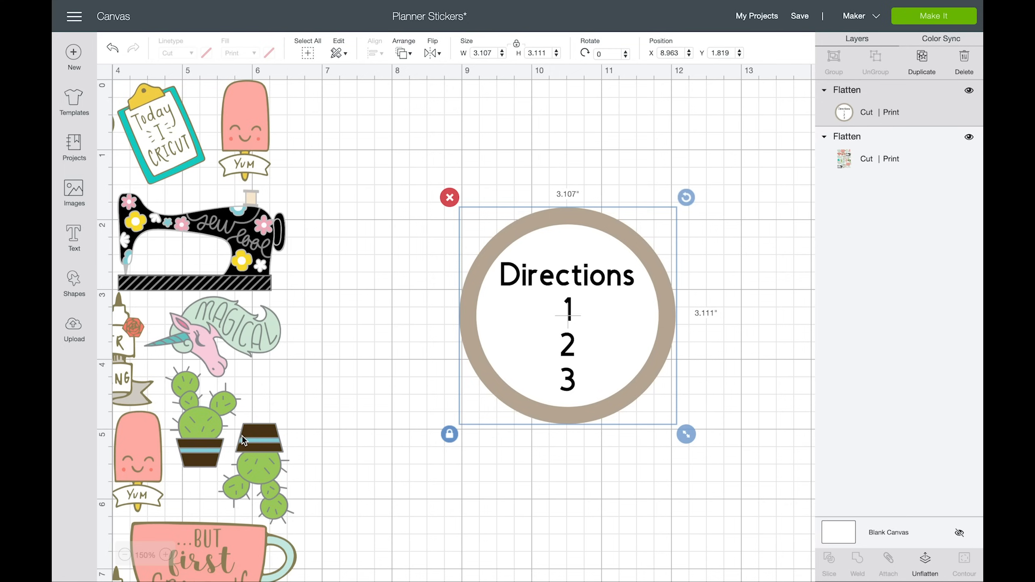
click(112, 48)
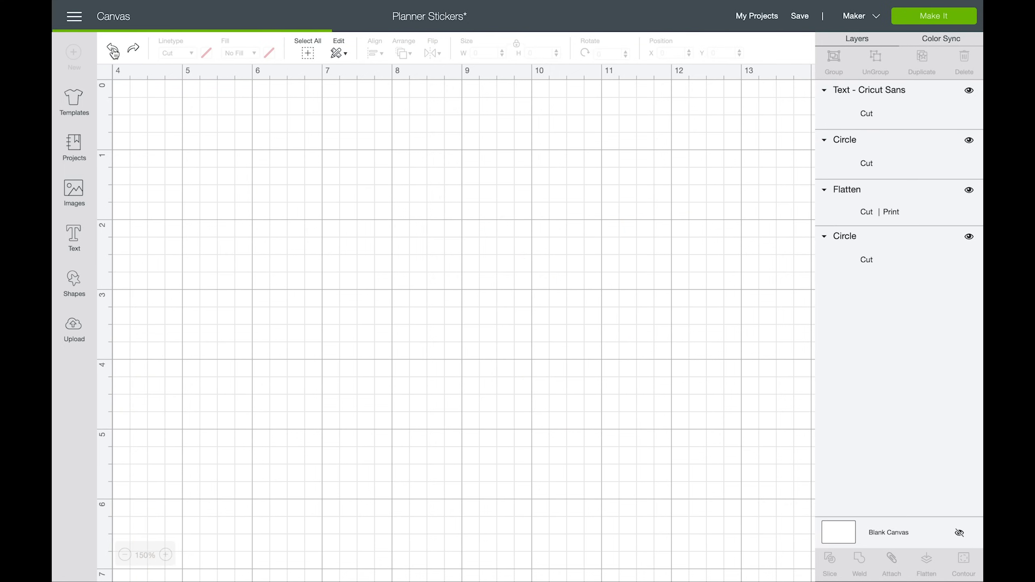
click(583, 241)
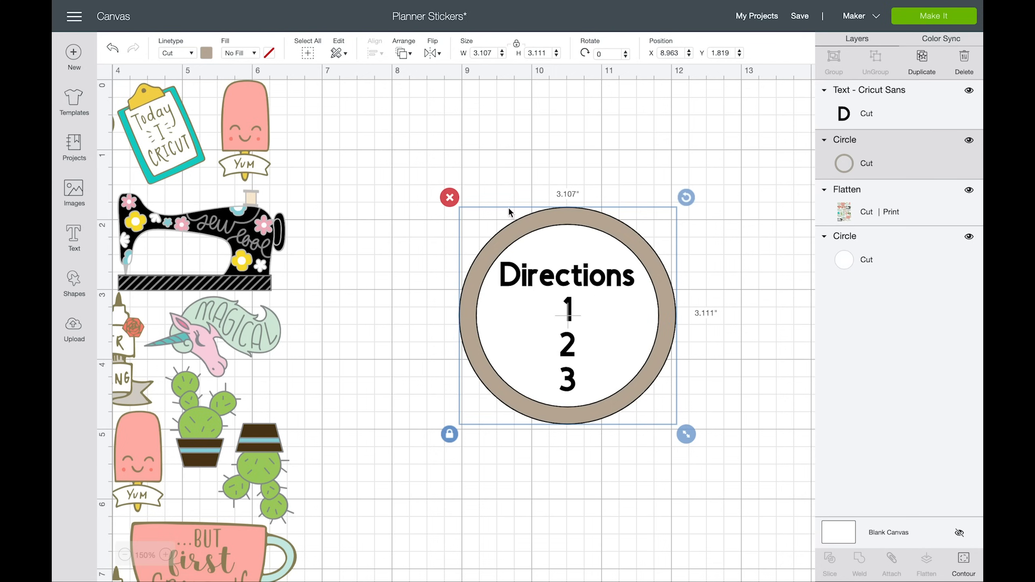
- Add a circle about 0.185 inches wide above the word Directions, just inside the ring's upper edge
click(69, 281)
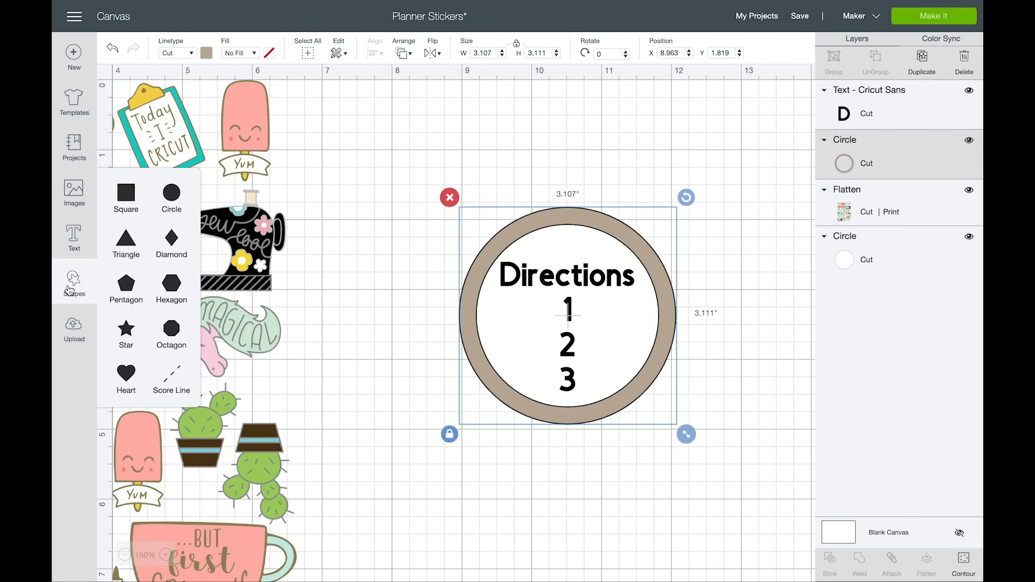
click(171, 195)
drag(383, 243, 668, 298)
drag(707, 446, 566, 235)
- Center the small dark circle horizontally on the white backing circle
shift+click(853, 326)
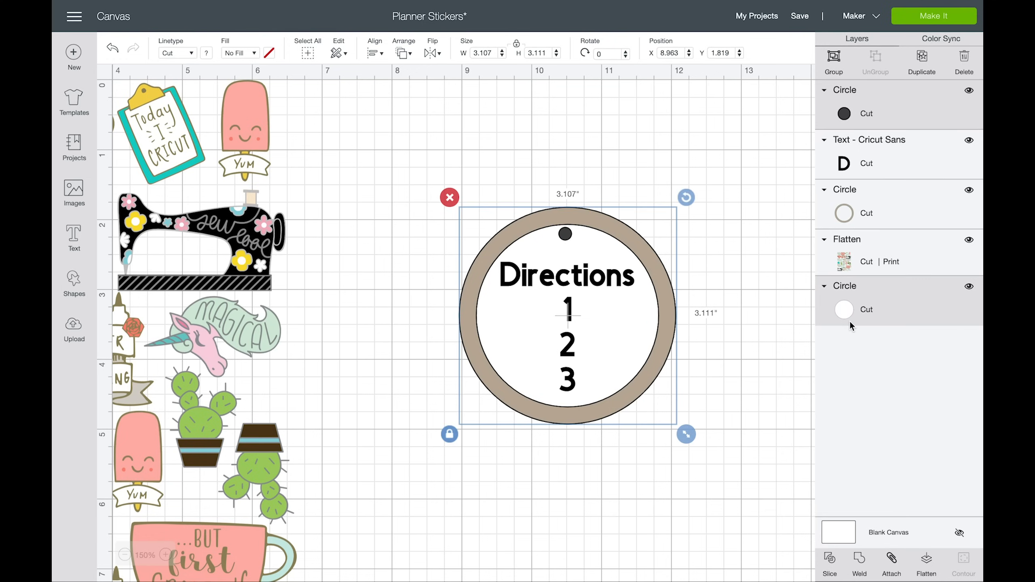
click(378, 54)
click(401, 109)
click(717, 282)
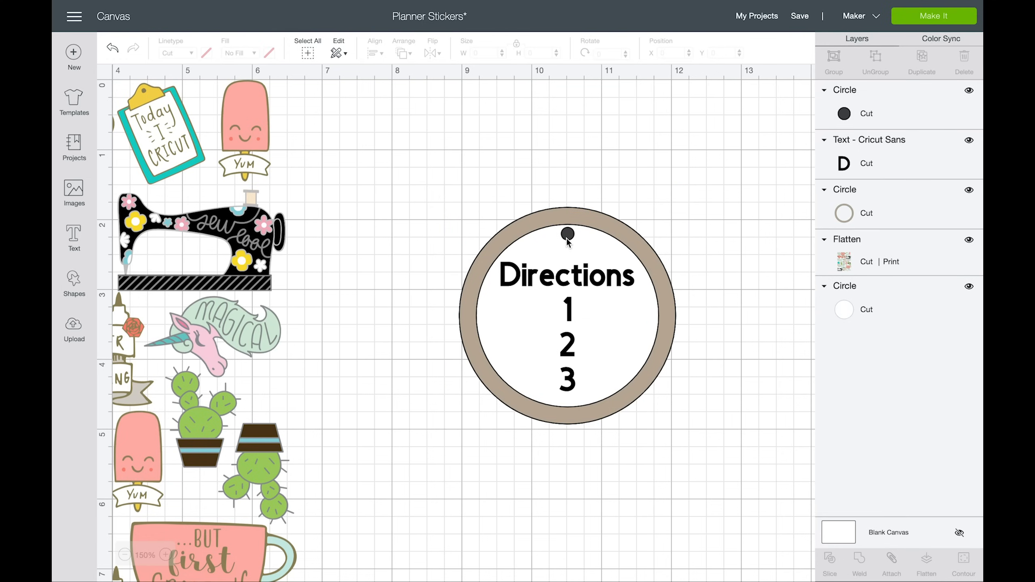
- Slice the small circle out of the white backing circle and delete the leftover hole pieces
click(567, 234)
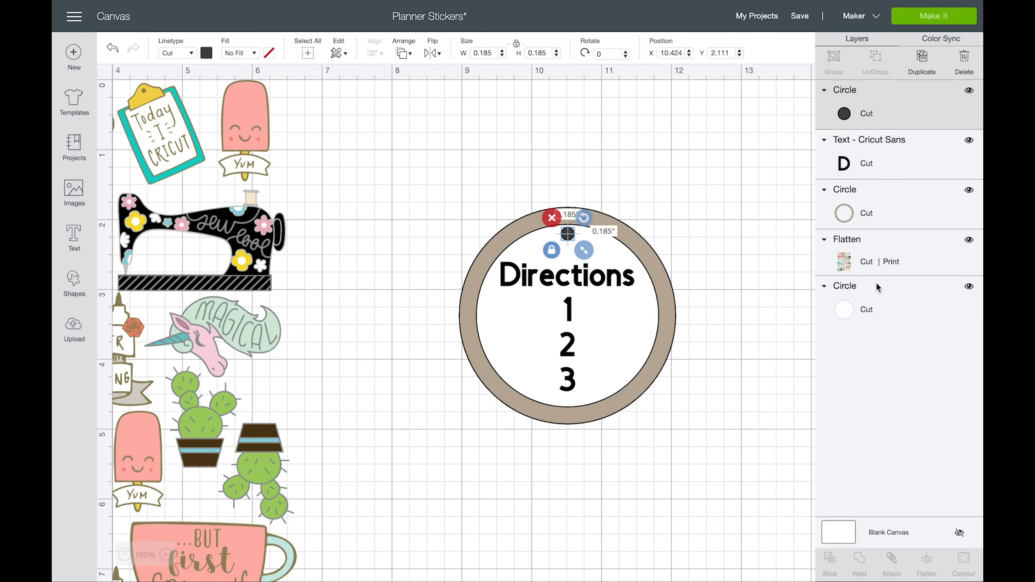
shift+click(864, 310)
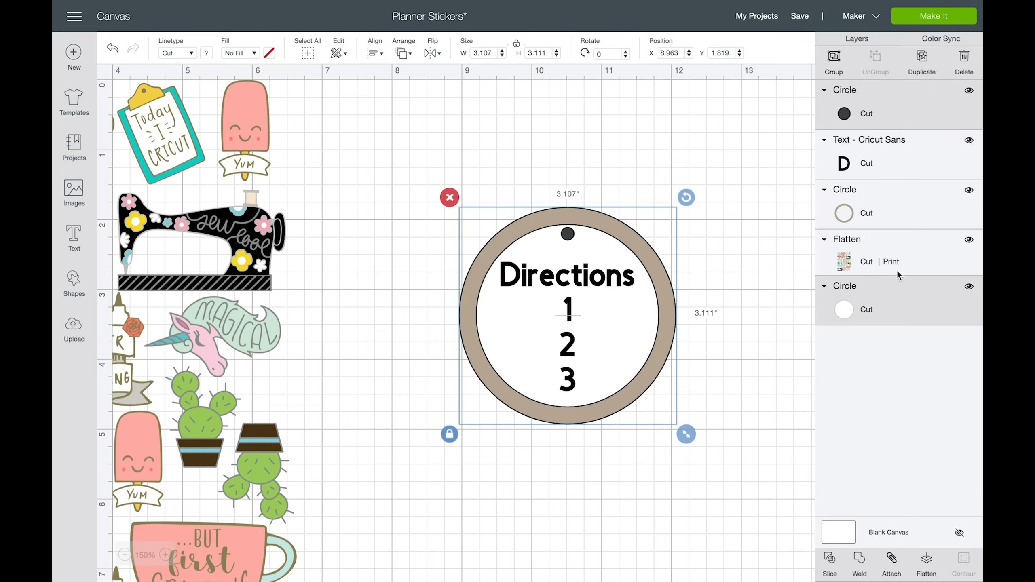
click(829, 560)
drag(567, 233, 670, 193)
key(Delete)
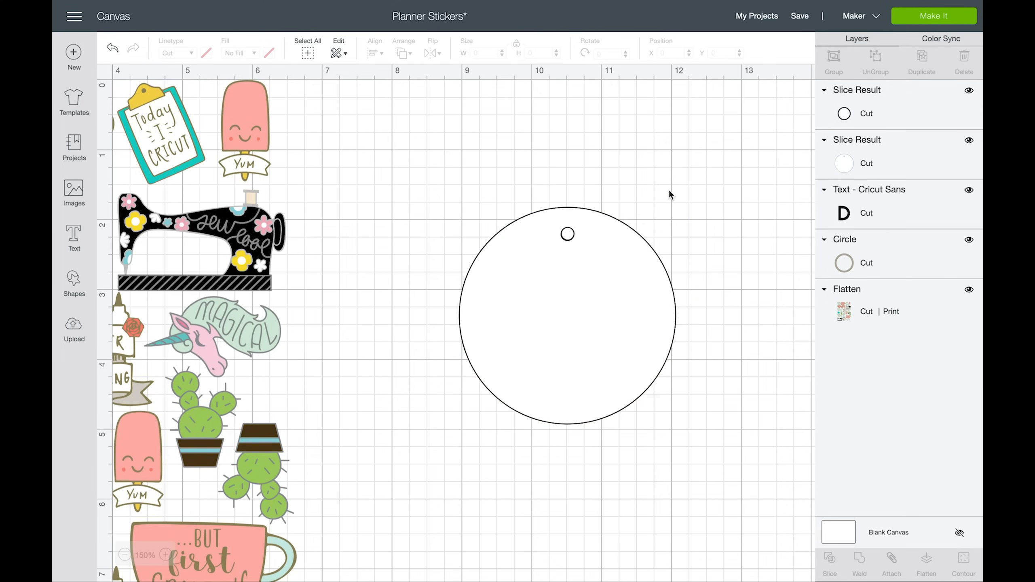
drag(567, 234, 684, 174)
key(Delete)
- Send the punched white circle to the back and flatten it with the ring and Directions text into one printable label
click(587, 297)
click(406, 53)
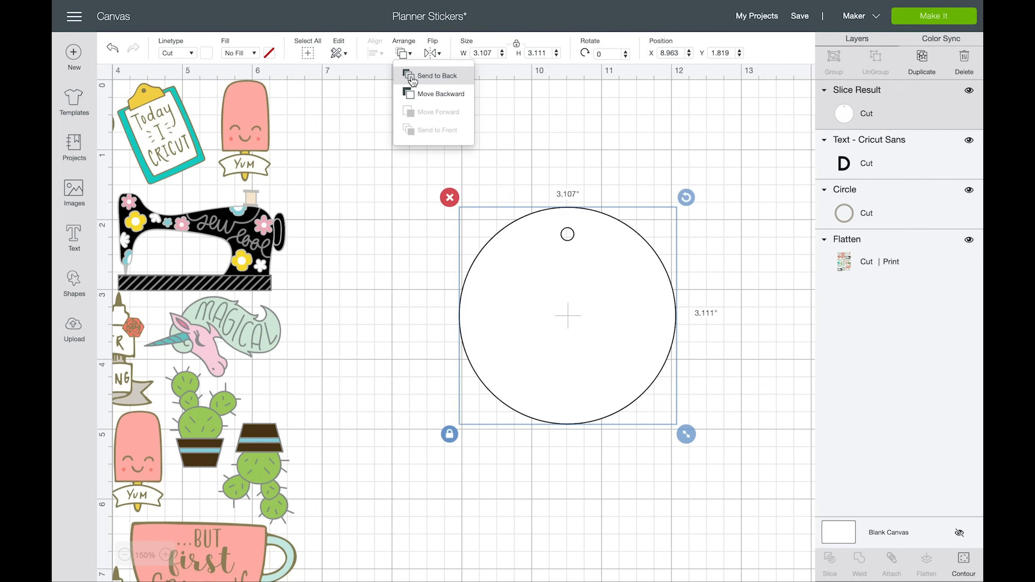
click(412, 77)
click(420, 161)
drag(418, 158, 730, 498)
click(925, 562)
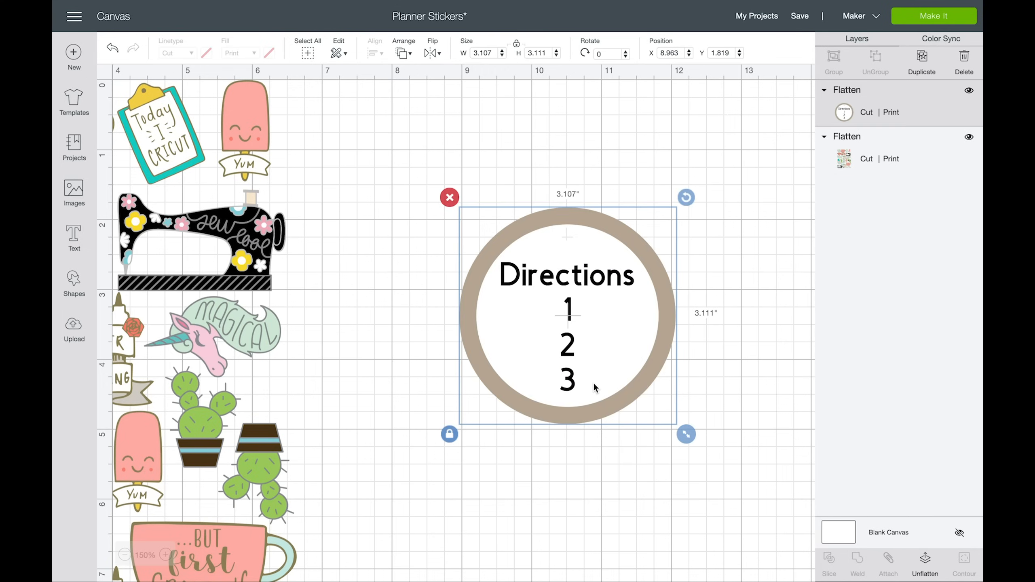
- Shift the flattened label slightly and examine its punched hole up close and the whole label beside the sticker sheet
drag(597, 287, 573, 273)
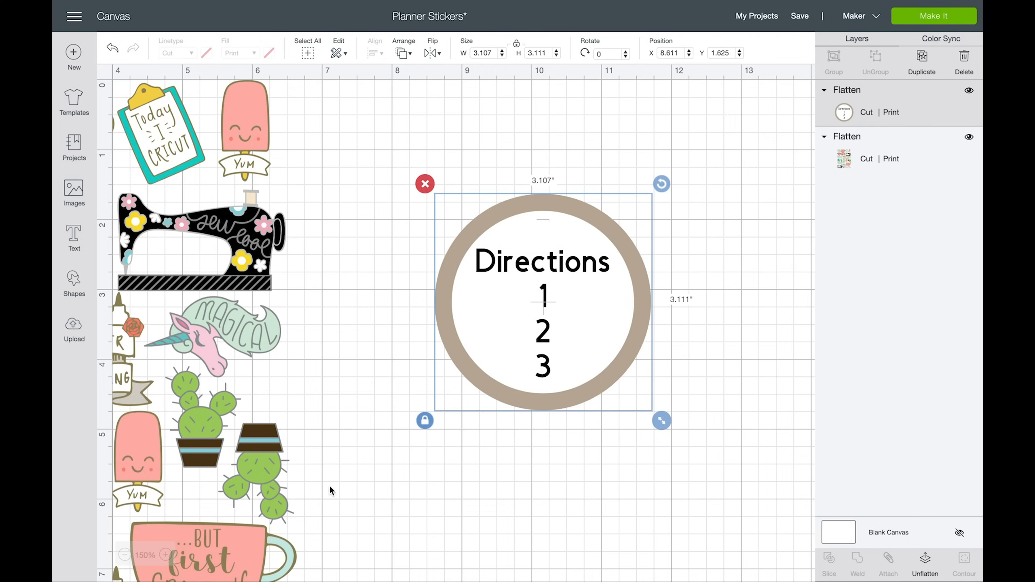
click(163, 554)
click(164, 554)
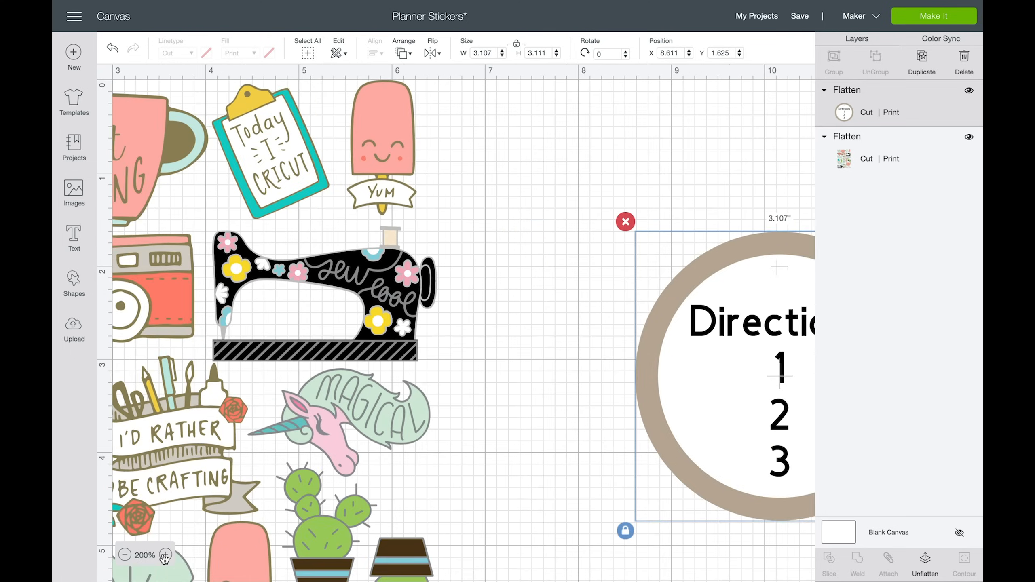
click(163, 555)
scroll(544, 399, right, 10)
scroll(543, 400, left, 3)
scroll(544, 399, down, 2)
drag(429, 351, 406, 324)
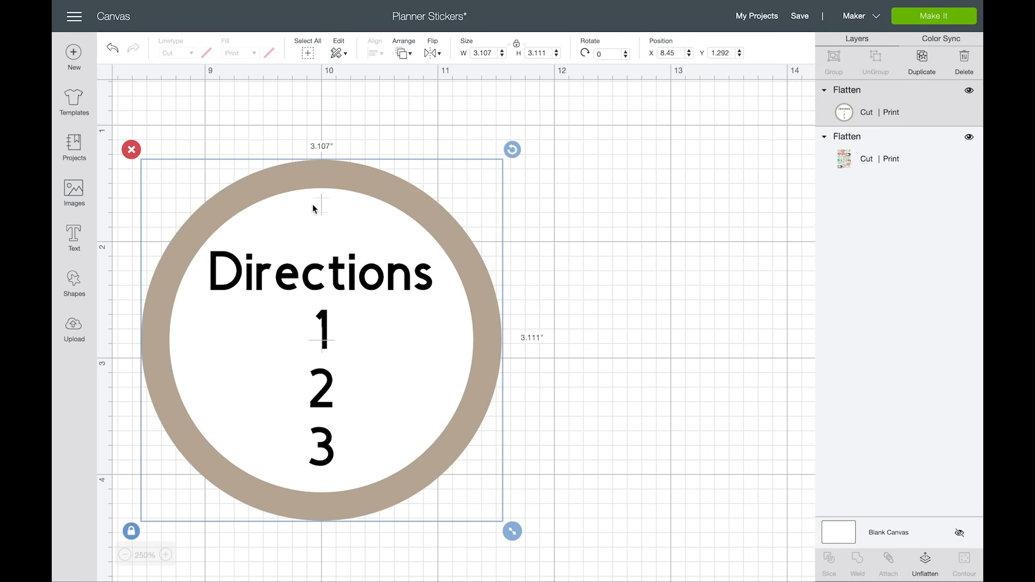
click(124, 555)
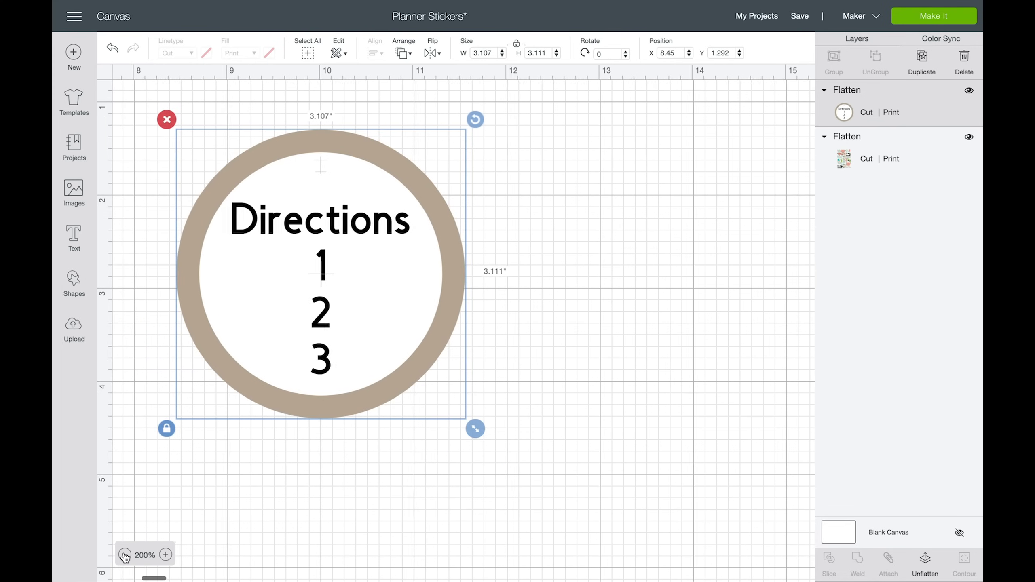
click(125, 555)
click(124, 554)
click(124, 555)
click(124, 555)
click(125, 555)
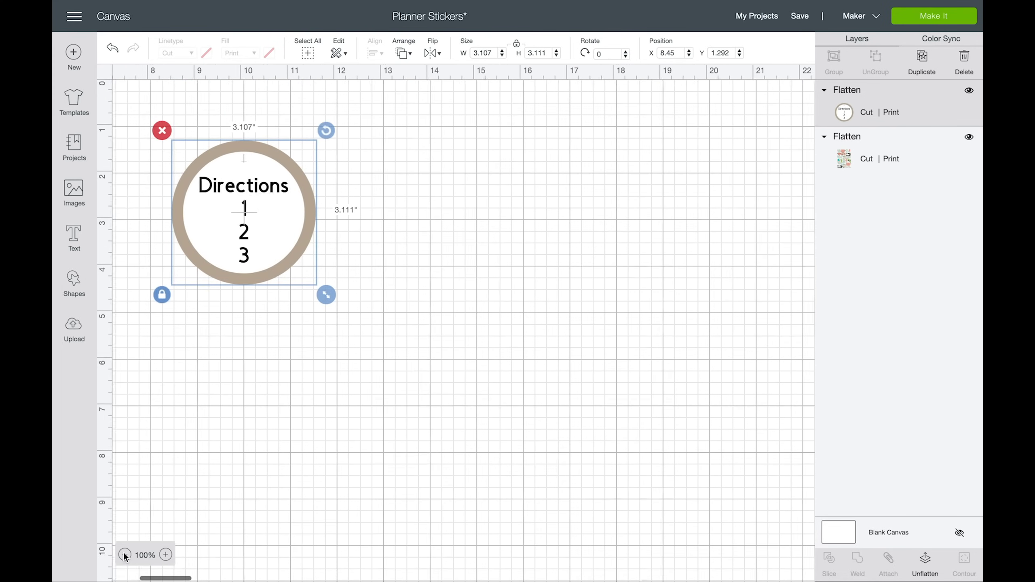
click(124, 555)
scroll(288, 421, left, 5)
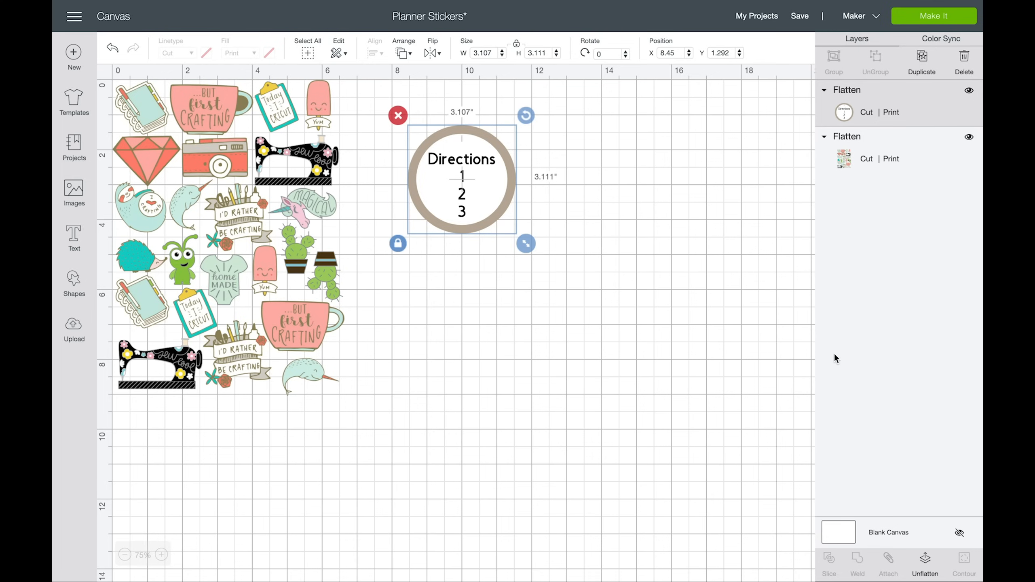
- Unflatten the label, delete its tan ring, and flatten the Directions text with the punched white circle
click(924, 560)
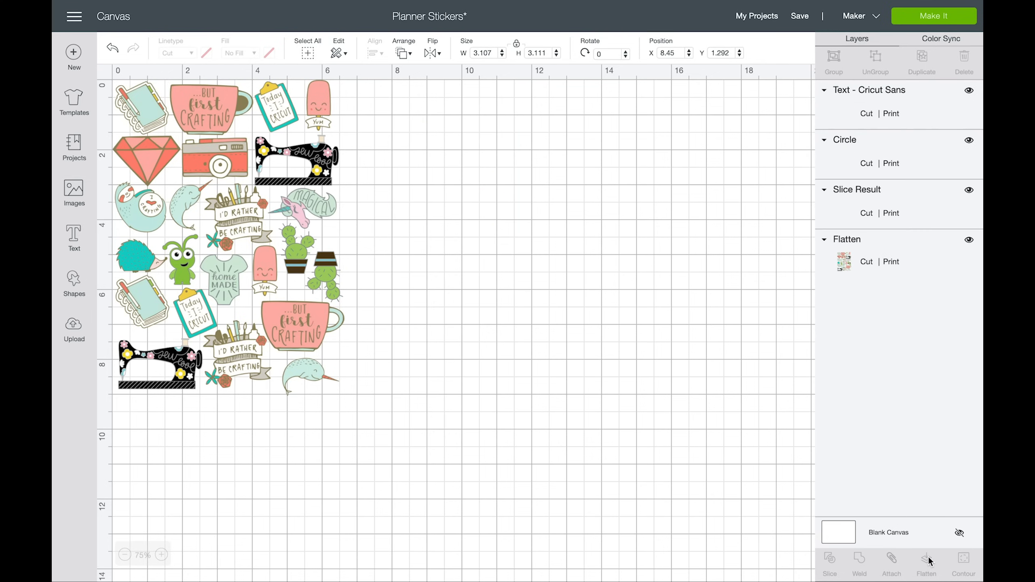
click(514, 197)
key(Delete)
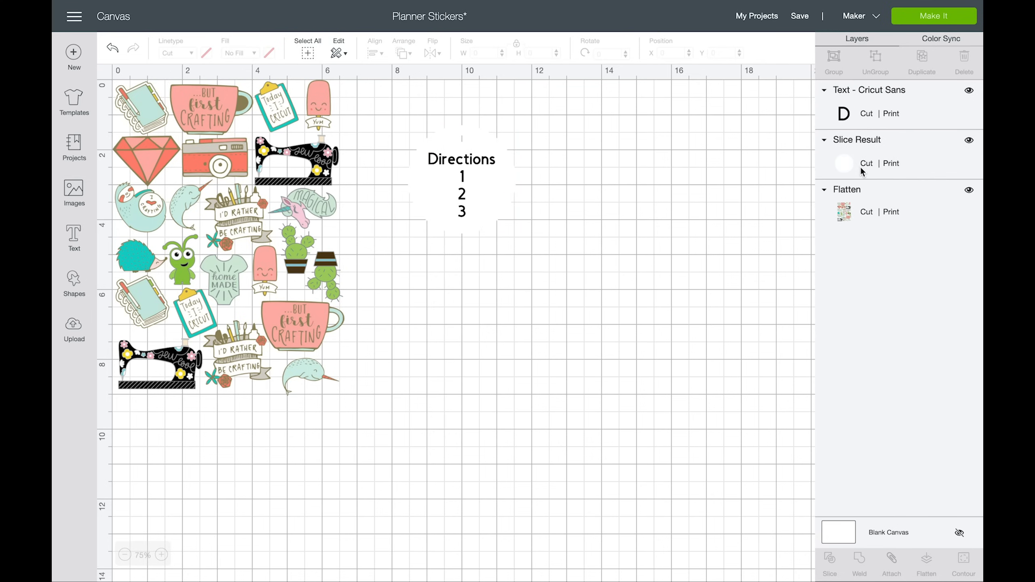
drag(571, 300, 381, 120)
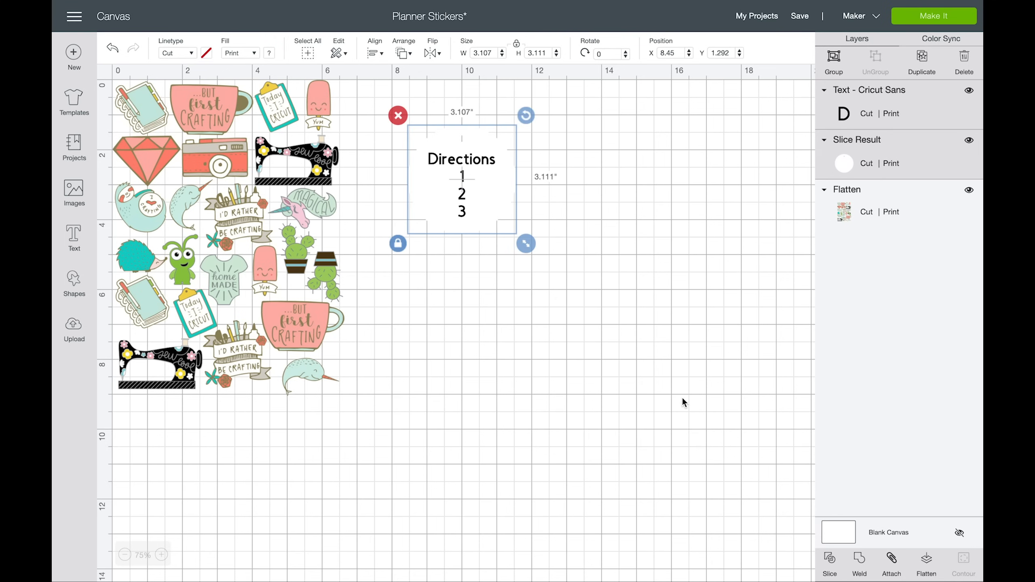
click(925, 559)
- Delete the flattened Directions label, leaving only the sticker sheet on the canvas
scroll(522, 194, up, 2)
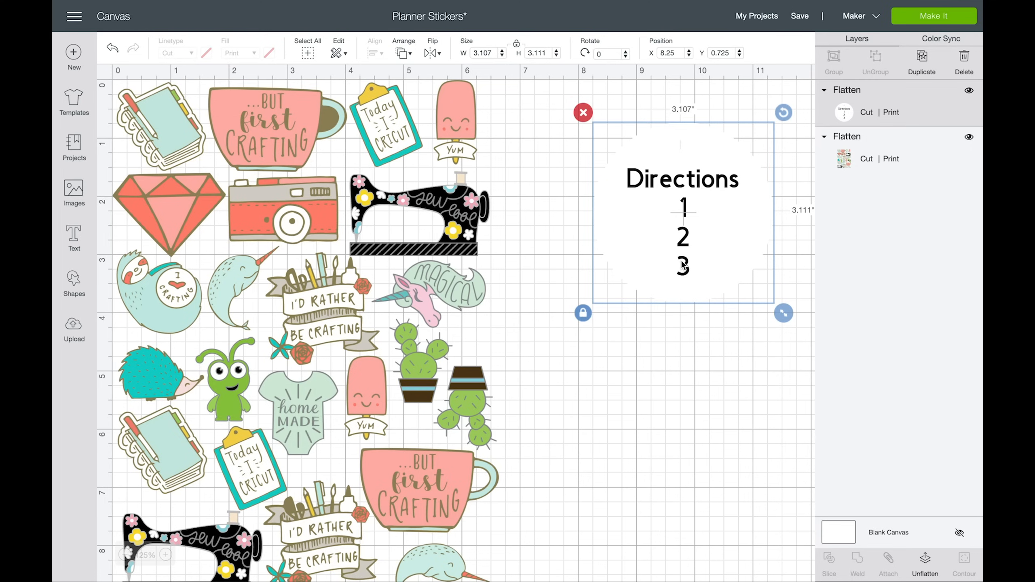
key(Delete)
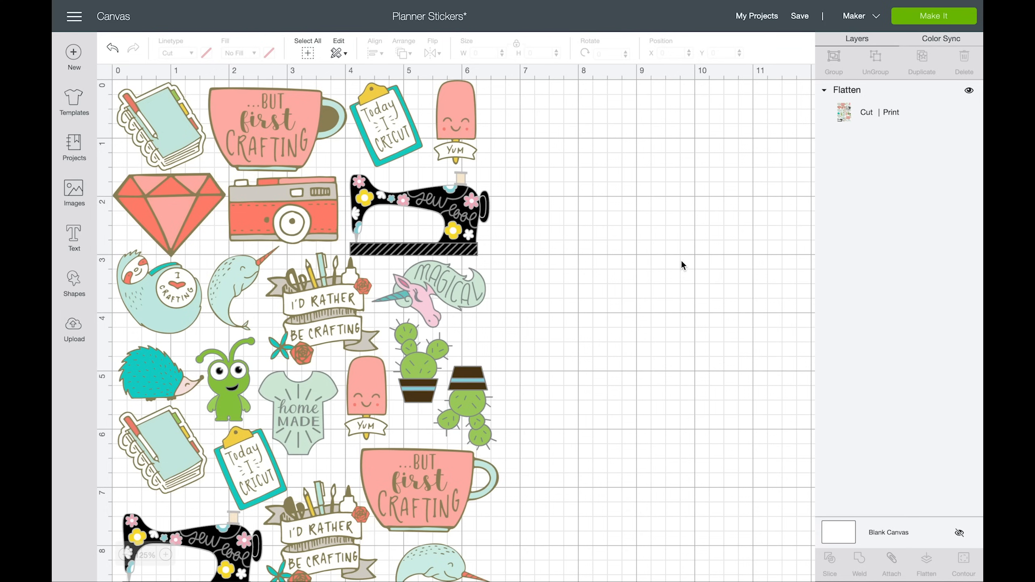